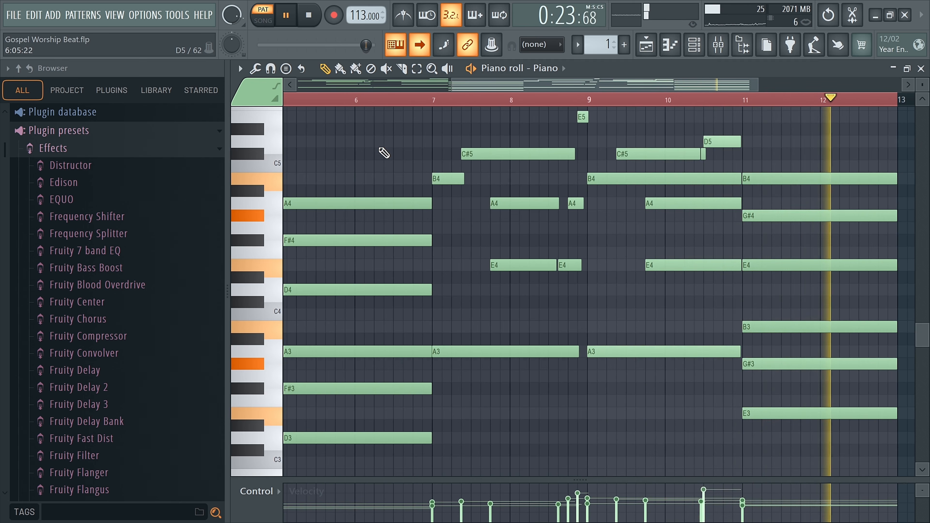
Step: Stop the Piano pattern, review its full note layout in the piano roll, and return to the playlist
{"action": "key", "text": "space"}
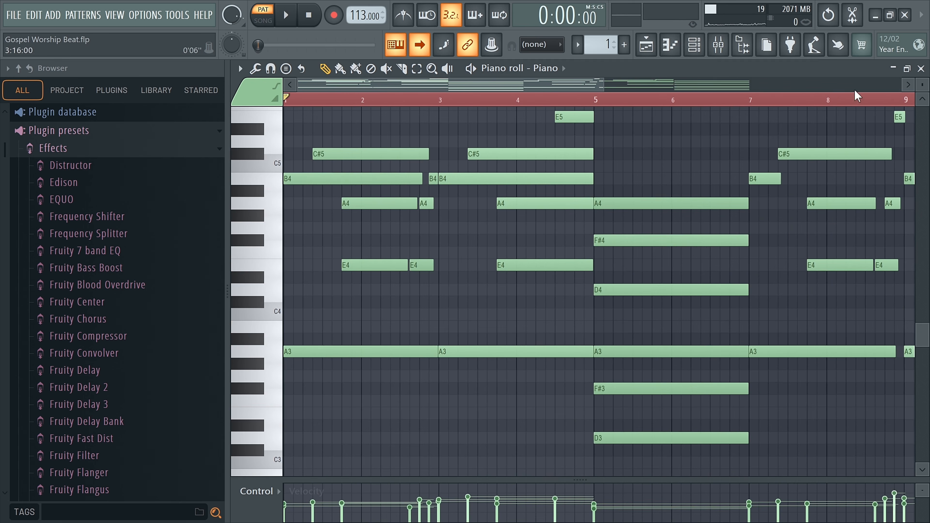
{"action": "left_click_drag", "start_coordinate": [922, 85], "coordinate": [923, 130]}
{"action": "scroll", "coordinate": [675, 156], "scroll_direction": "down", "scroll_amount": 3}
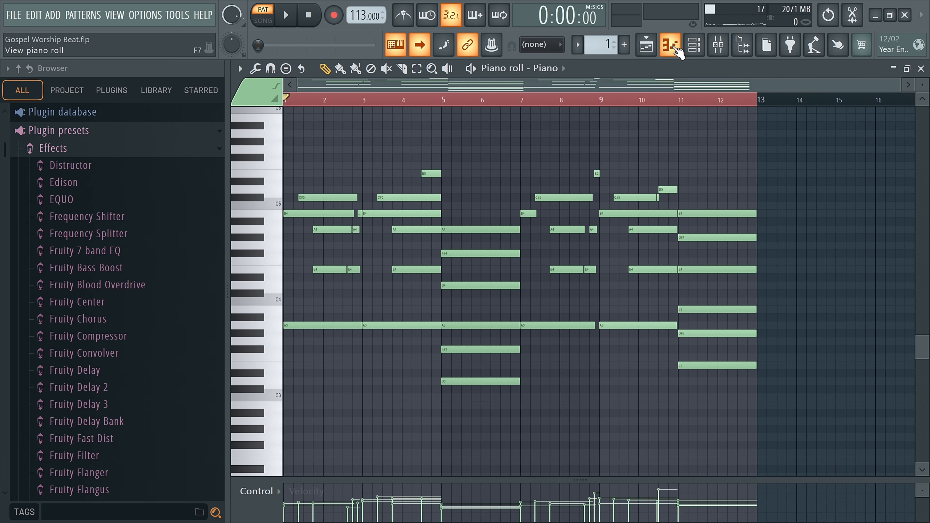
{"action": "left_click", "coordinate": [676, 50]}
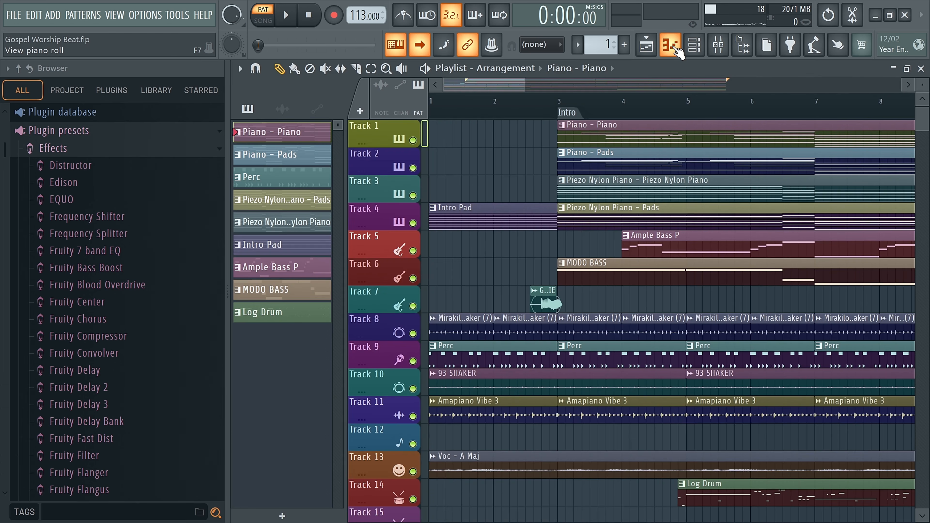
Step: Solo Track 1 in the playlist and place the song playhead at the Intro marker on bar 3
{"action": "right_click", "coordinate": [413, 169]}
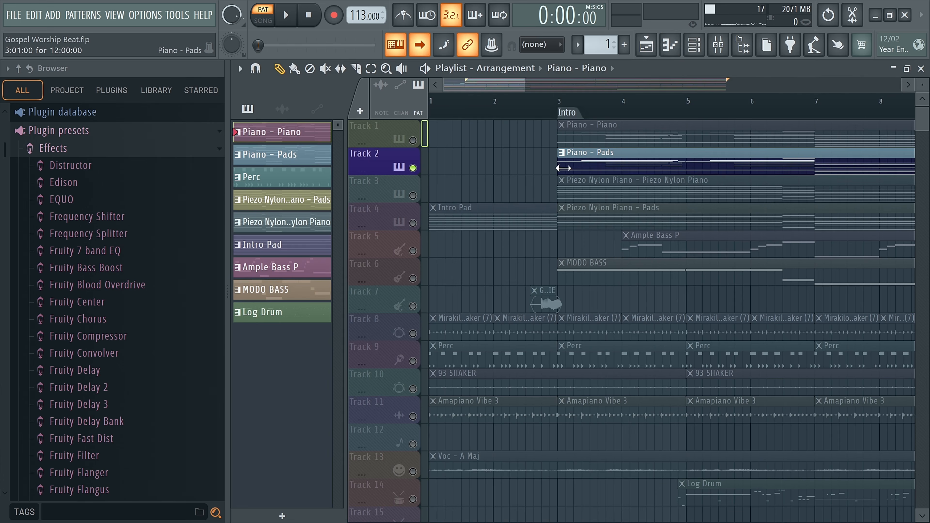
{"action": "left_click", "coordinate": [412, 140]}
{"action": "right_click", "coordinate": [412, 140]}
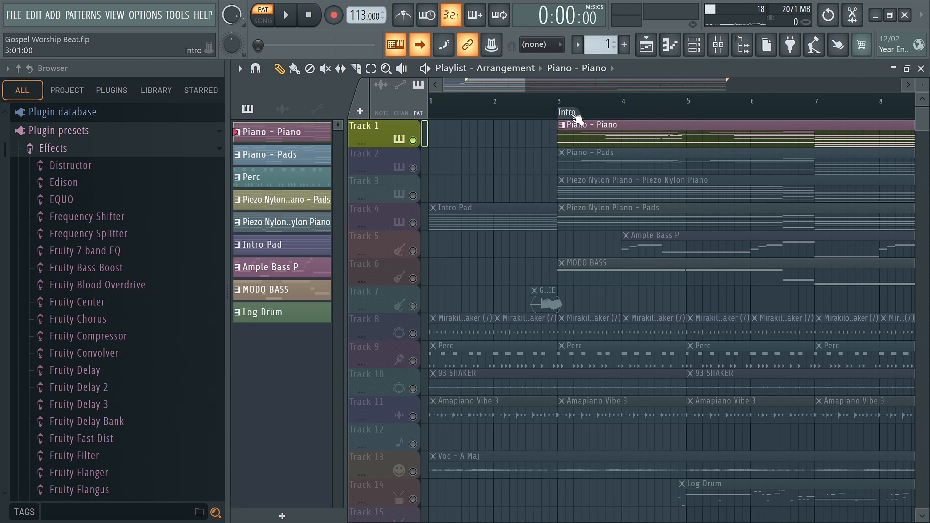
{"action": "left_click", "coordinate": [552, 103]}
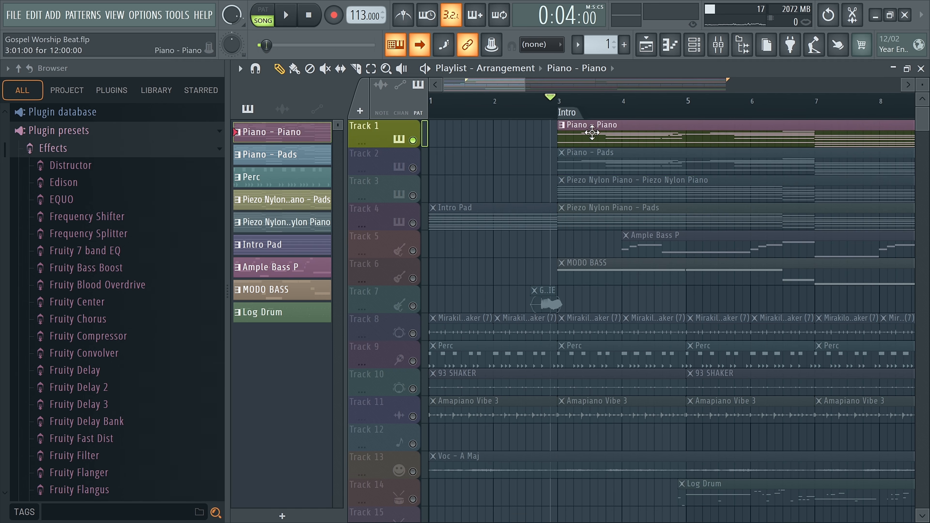
Step: Open the Piano channel's Xpand!2 instrument from the channel rack, inspect its Acoustic Piano presets, and close the plugin
{"action": "left_click", "coordinate": [698, 50]}
{"action": "left_click_drag", "start_coordinate": [312, 104], "coordinate": [590, 229]}
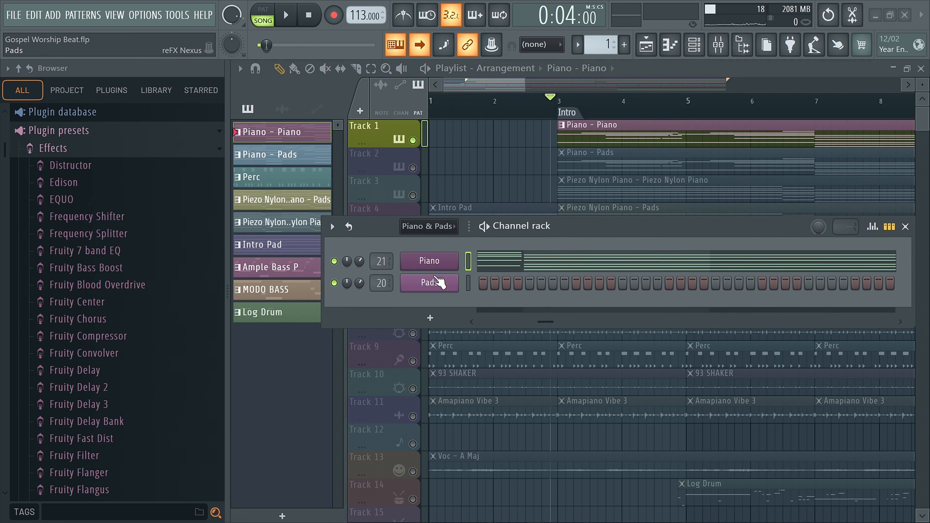
{"action": "left_click", "coordinate": [439, 261]}
{"action": "mouse_move", "coordinate": [287, 177]}
{"action": "left_mouse_down"}
{"action": "mouse_move", "coordinate": [307, 184]}
{"action": "mouse_move", "coordinate": [307, 167]}
{"action": "mouse_move", "coordinate": [292, 160]}
{"action": "left_mouse_up"}
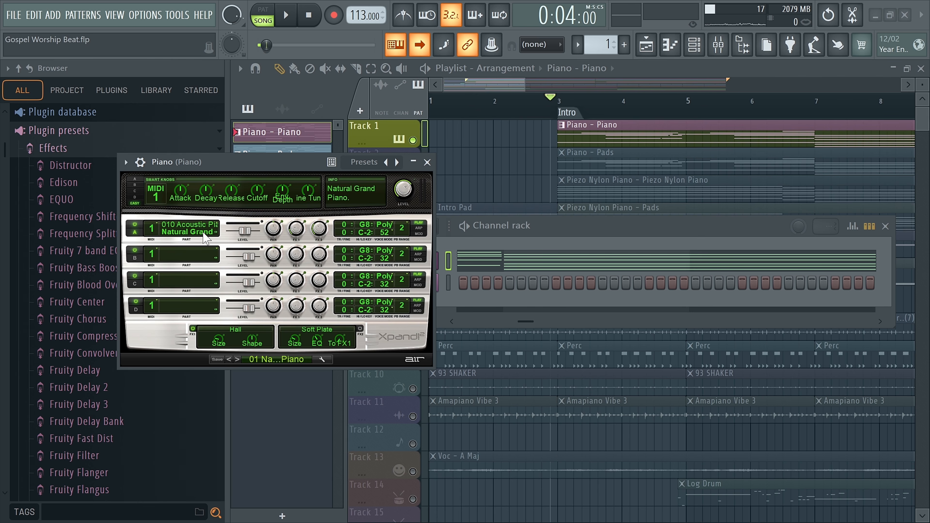
{"action": "left_click", "coordinate": [297, 360]}
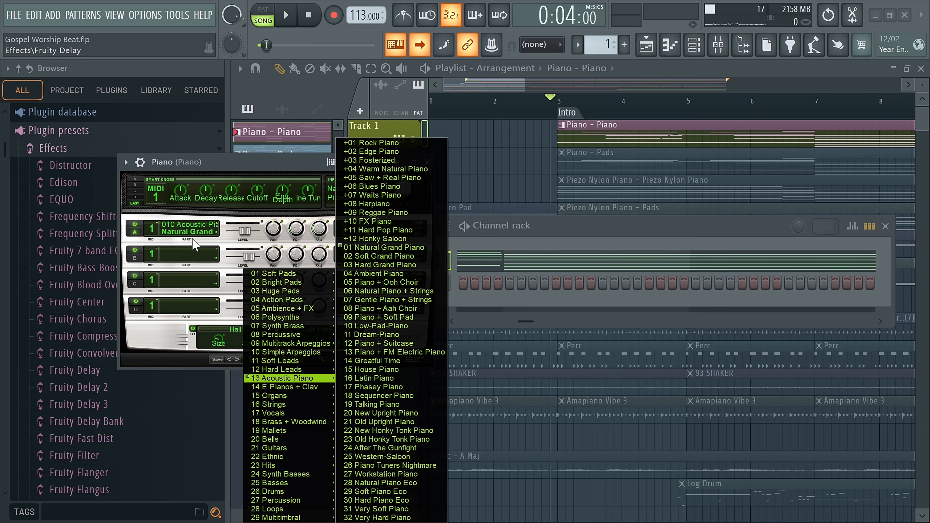
{"action": "left_click", "coordinate": [235, 169]}
{"action": "left_click", "coordinate": [427, 162]}
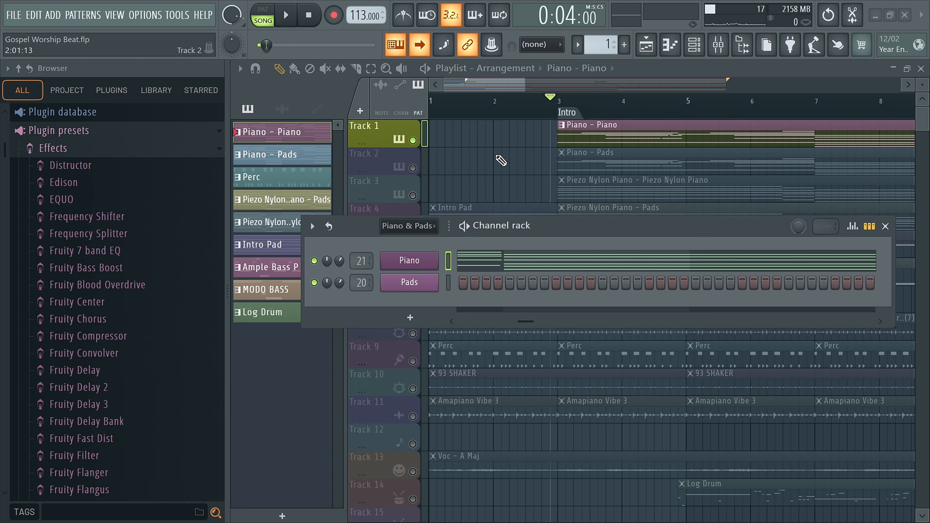
Step: Solo Track 2 and play it from the Intro while viewing the Pads notes in the piano roll
{"action": "left_click", "coordinate": [413, 167], "text": "ctrl"}
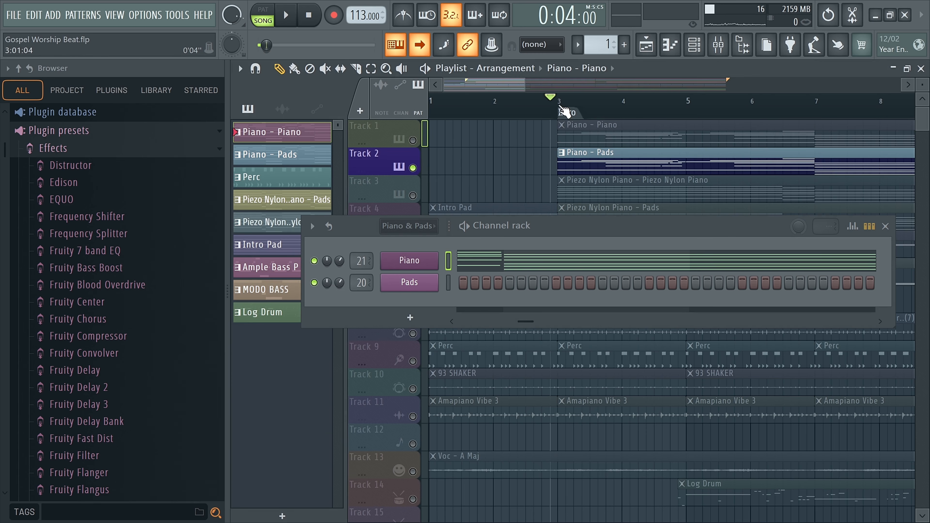
{"action": "key", "text": "space"}
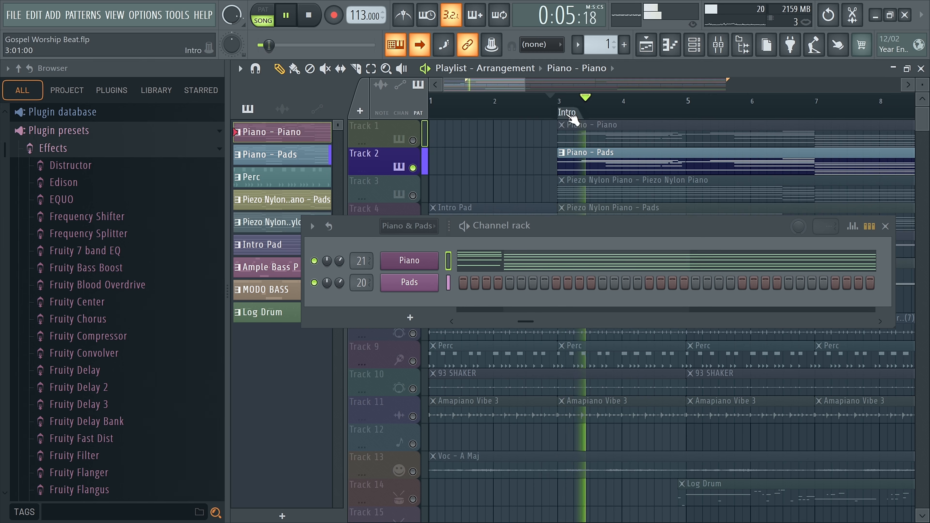
{"action": "scroll", "coordinate": [476, 157], "scroll_direction": "down", "scroll_amount": 5}
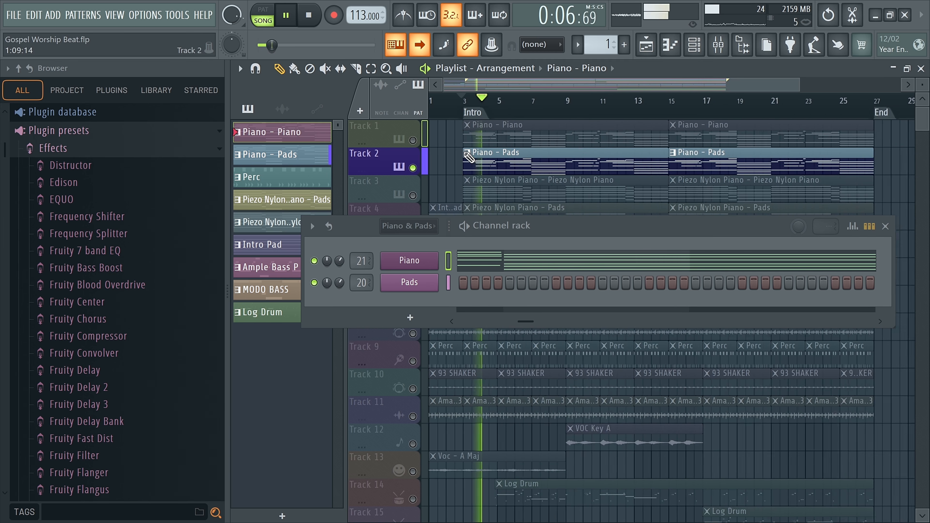
{"action": "double_click", "coordinate": [490, 159]}
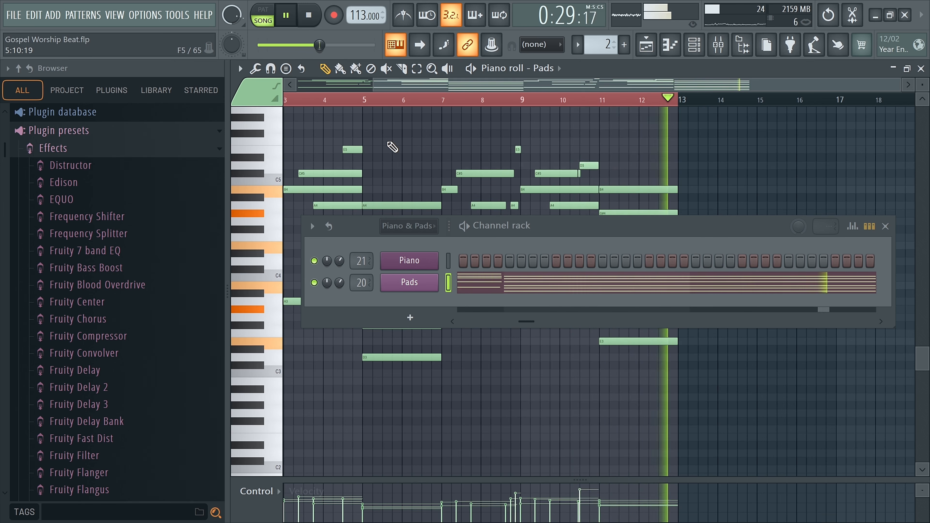
{"action": "key", "text": "space"}
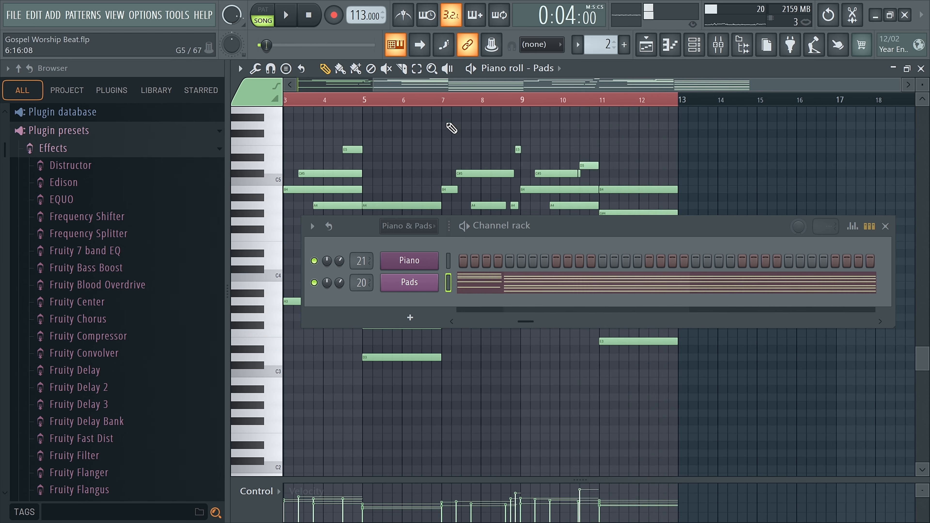
Step: Inspect the Pads channel's Nexus preset PD Chillpad 1, and close the plugin and the channel rack
{"action": "left_click", "coordinate": [647, 46]}
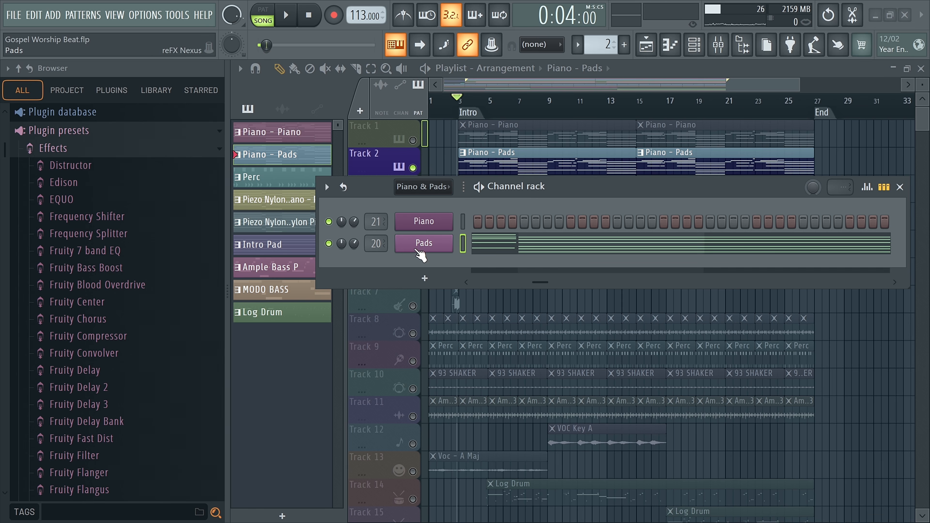
{"action": "left_click", "coordinate": [425, 244]}
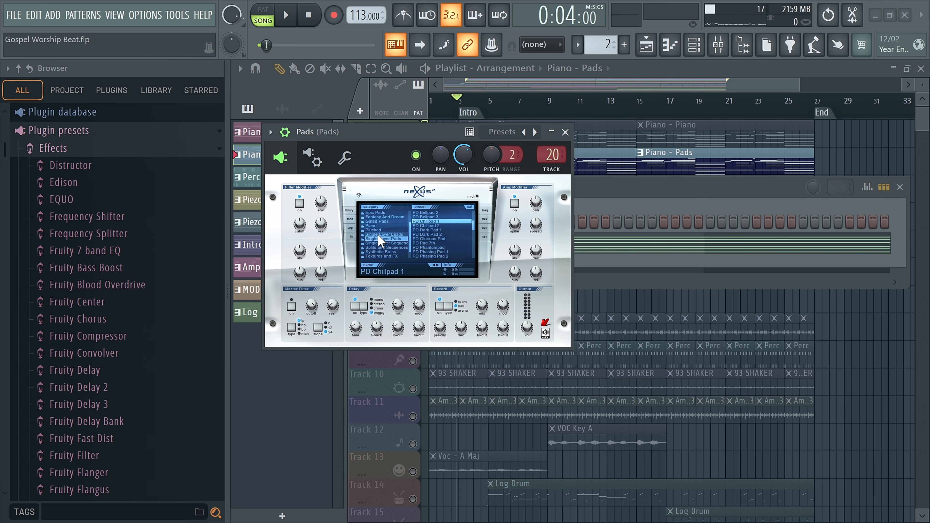
{"action": "left_click", "coordinate": [565, 131]}
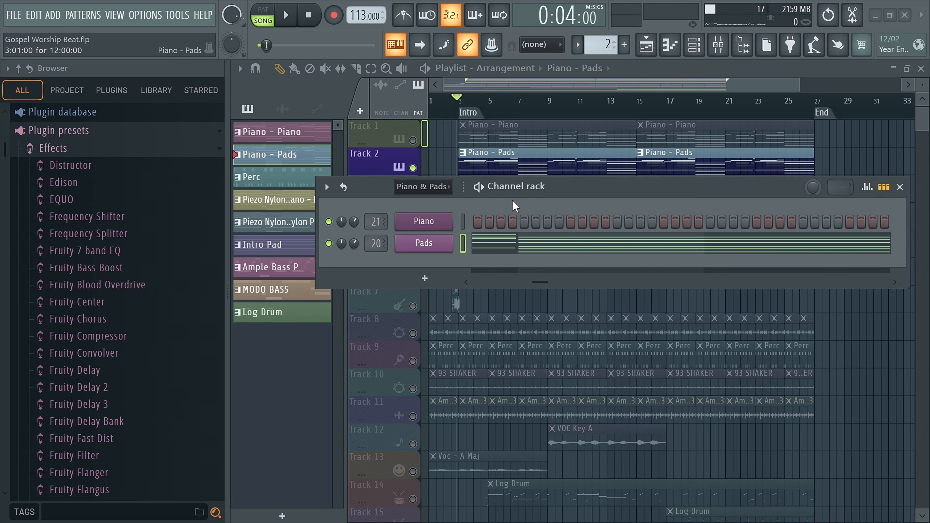
{"action": "left_click", "coordinate": [900, 186]}
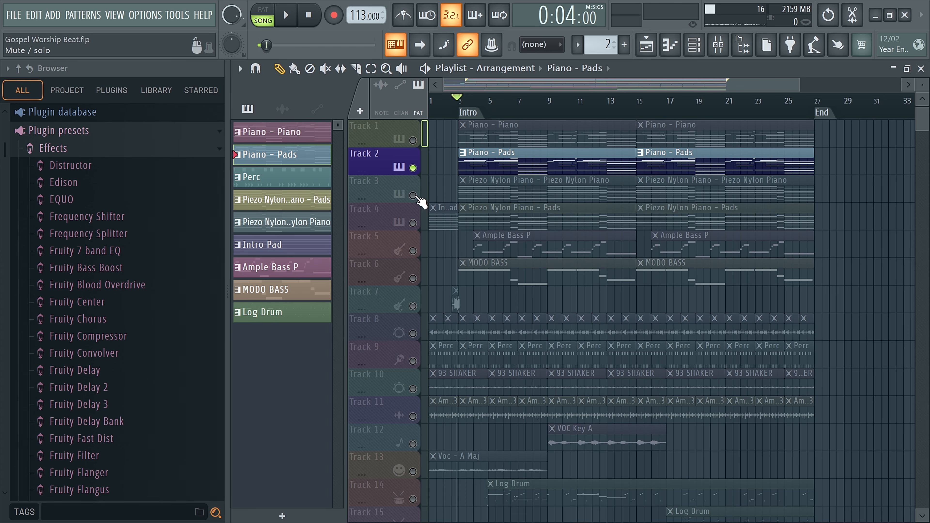
Step: Solo Track 3, play the Piezo Nylon Piano pattern while viewing its notes, and return to the playlist
{"action": "right_click", "coordinate": [413, 195]}
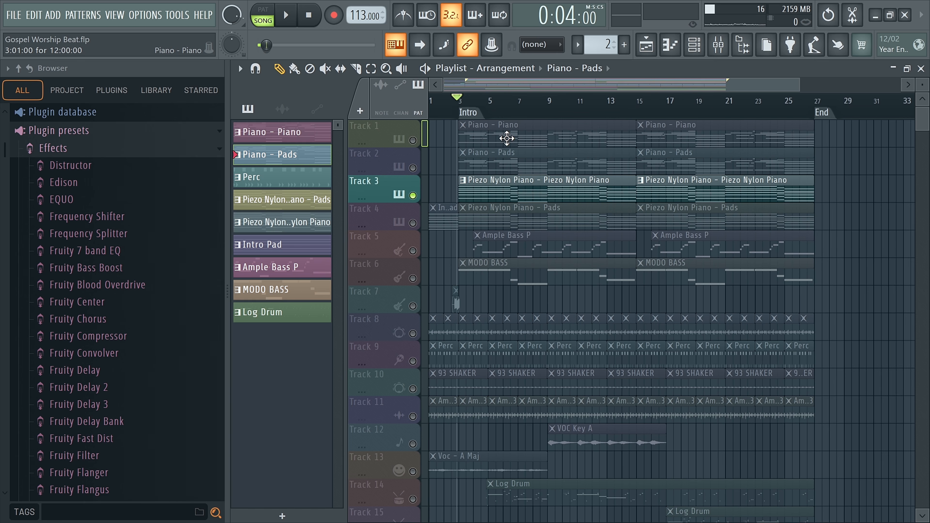
{"action": "double_click", "coordinate": [601, 183]}
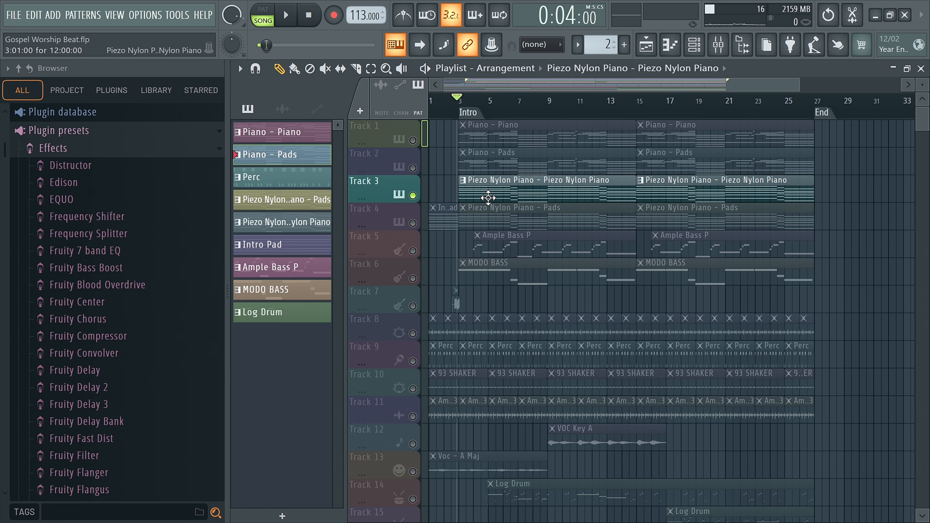
{"action": "key", "text": "space"}
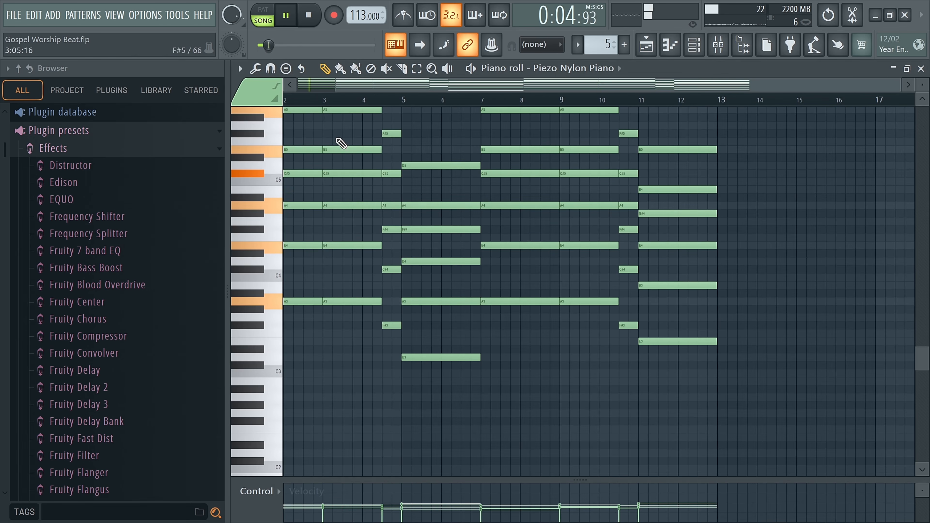
{"action": "scroll", "coordinate": [364, 173], "scroll_direction": "up", "scroll_amount": 1}
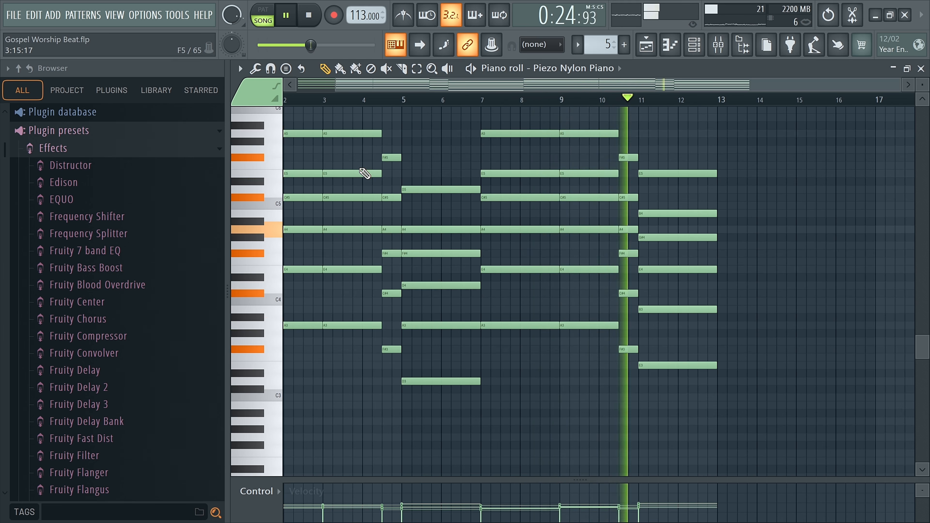
{"action": "key", "text": "space"}
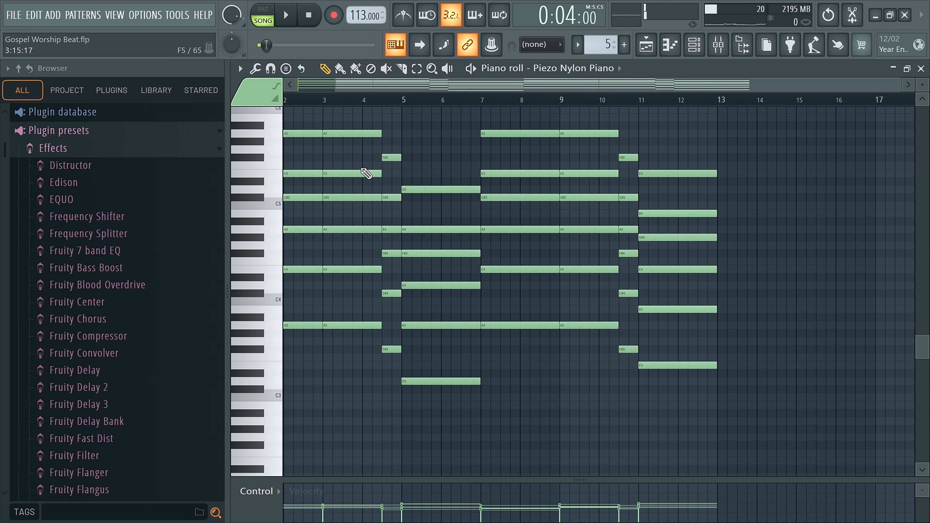
{"action": "left_click", "coordinate": [677, 50]}
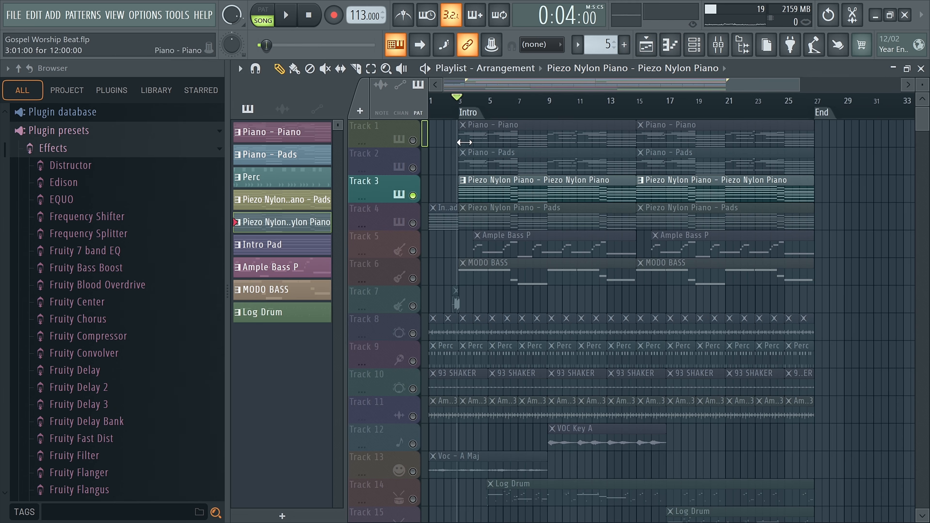
Step: Unmute Tracks 1 and 2, play them together with Track 3, and reset the playhead to the song start
{"action": "left_click", "coordinate": [413, 140]}
{"action": "left_click", "coordinate": [413, 168]}
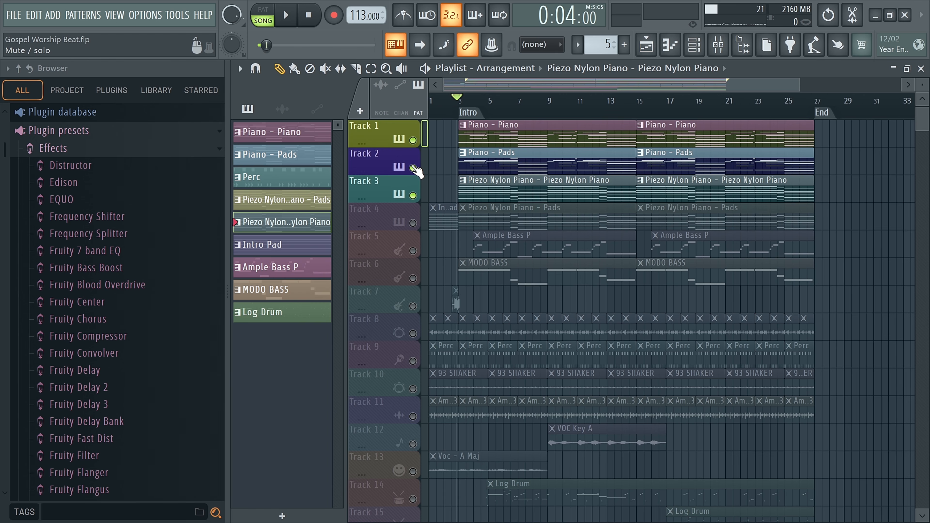
{"action": "left_click", "coordinate": [287, 16]}
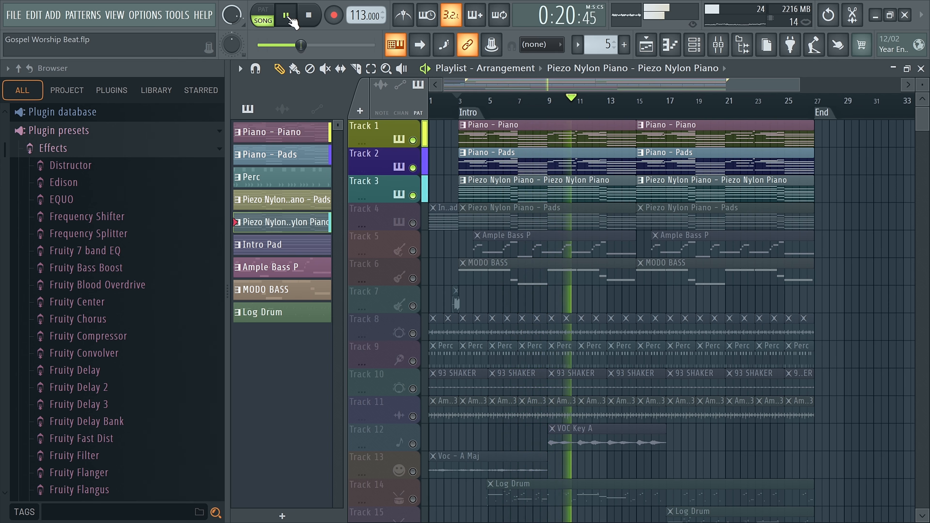
{"action": "left_click", "coordinate": [292, 19]}
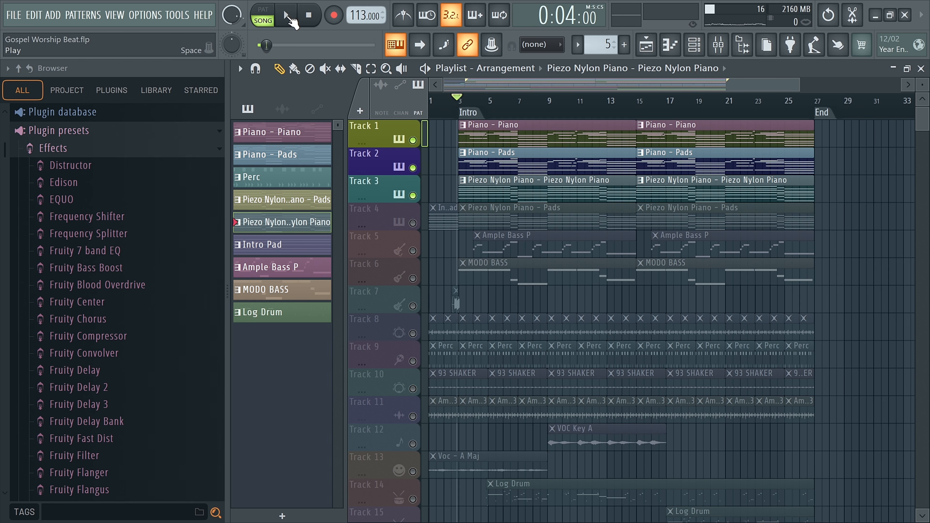
{"action": "key", "text": "space"}
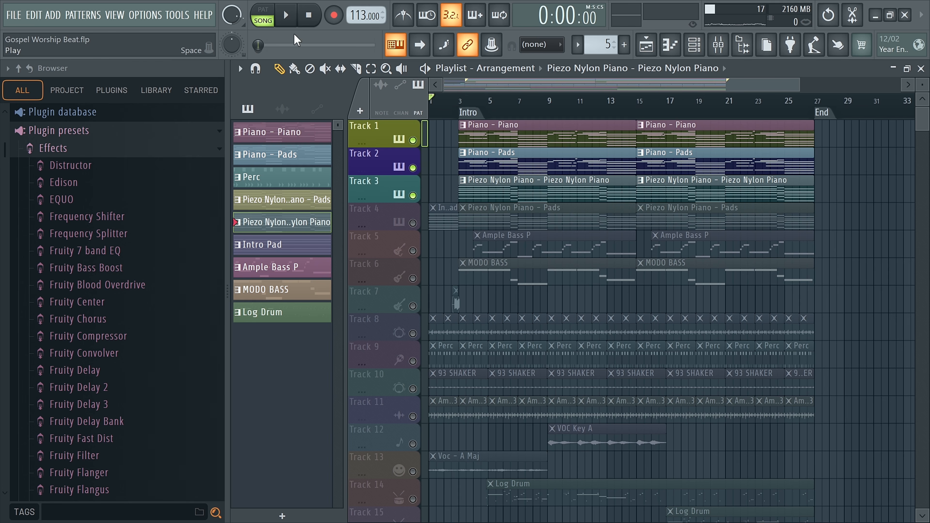
Step: Solo Track 4, mute its first Piezo Nylon Piano - Pads clip, and switch back to the Draw tool
{"action": "left_click", "coordinate": [413, 222]}
{"action": "left_click", "coordinate": [444, 217]}
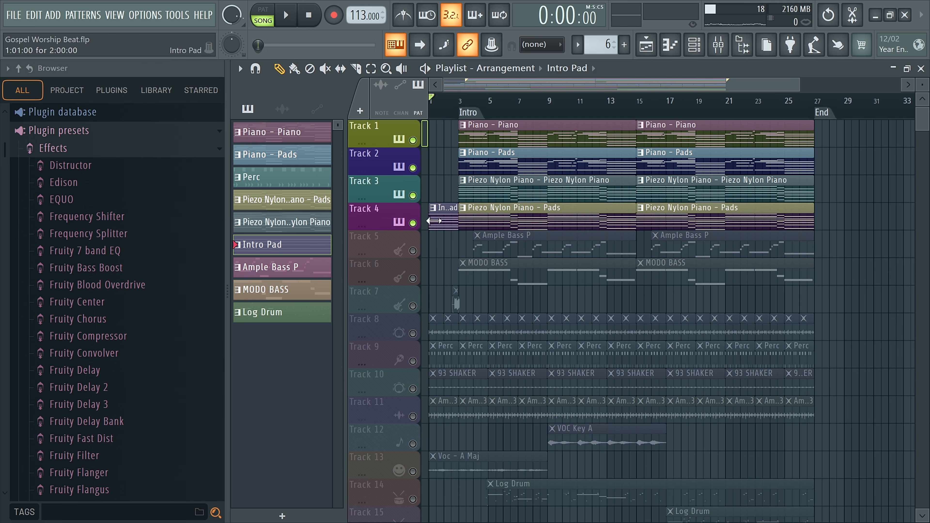
{"action": "right_click", "coordinate": [413, 223]}
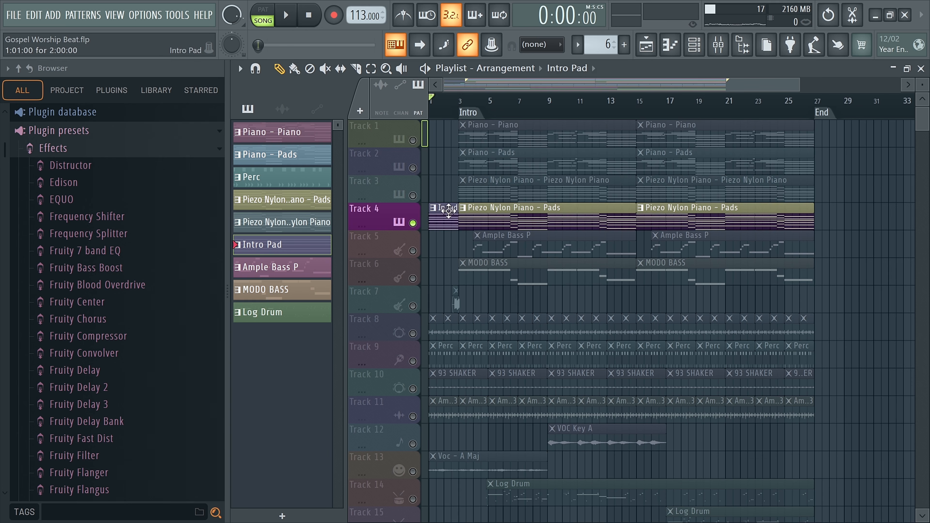
{"action": "left_click", "coordinate": [325, 68]}
{"action": "left_click", "coordinate": [474, 209]}
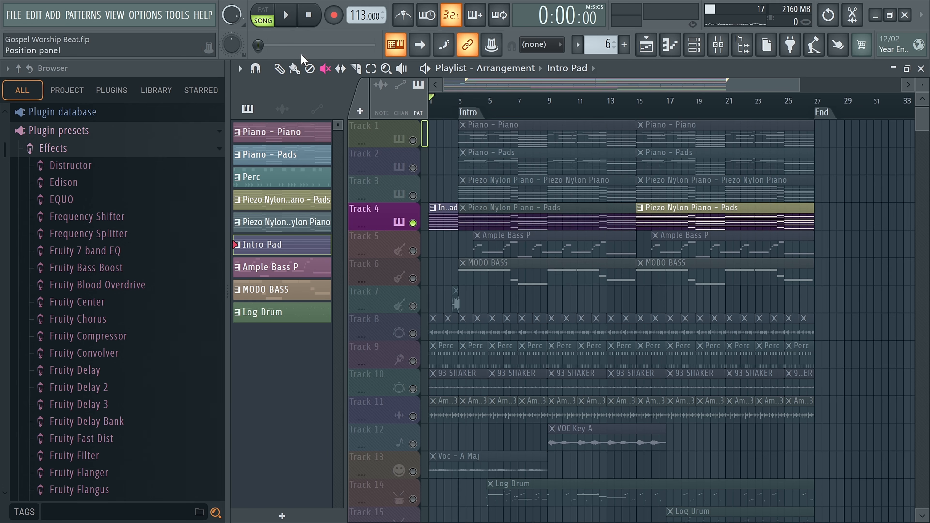
{"action": "left_click", "coordinate": [279, 69]}
Step: Play the Intro Pad clip briefly and examine its sustained chord notes in the piano roll
{"action": "key", "text": "space"}
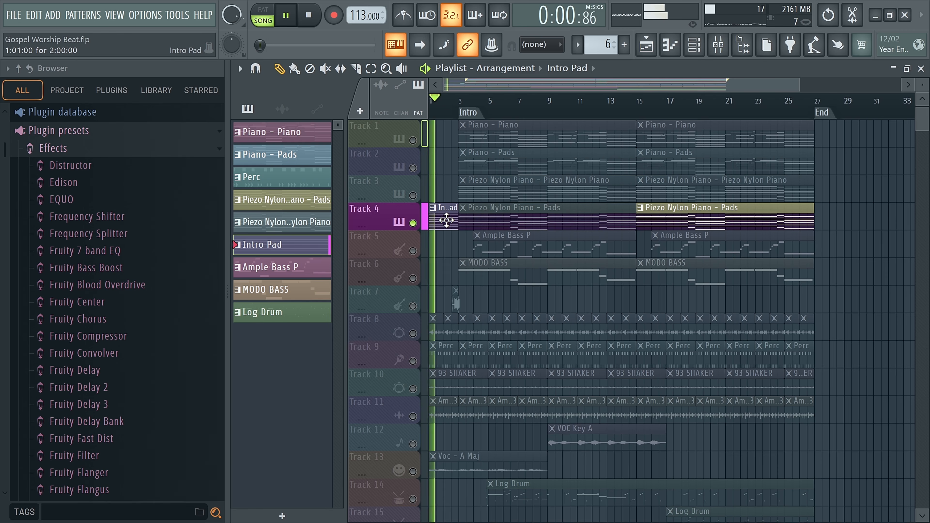
{"action": "double_click", "coordinate": [446, 220]}
{"action": "key", "text": "space"}
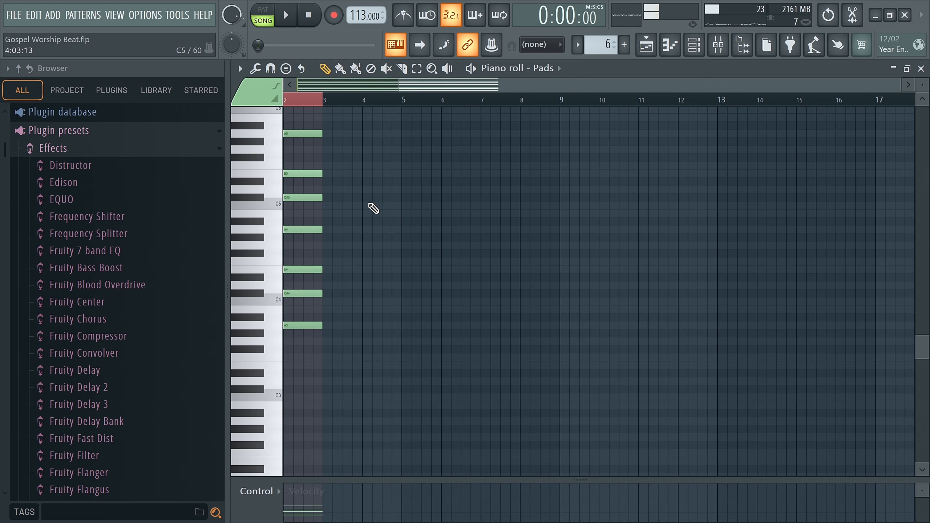
{"action": "scroll", "coordinate": [358, 202], "scroll_direction": "up", "scroll_amount": 5}
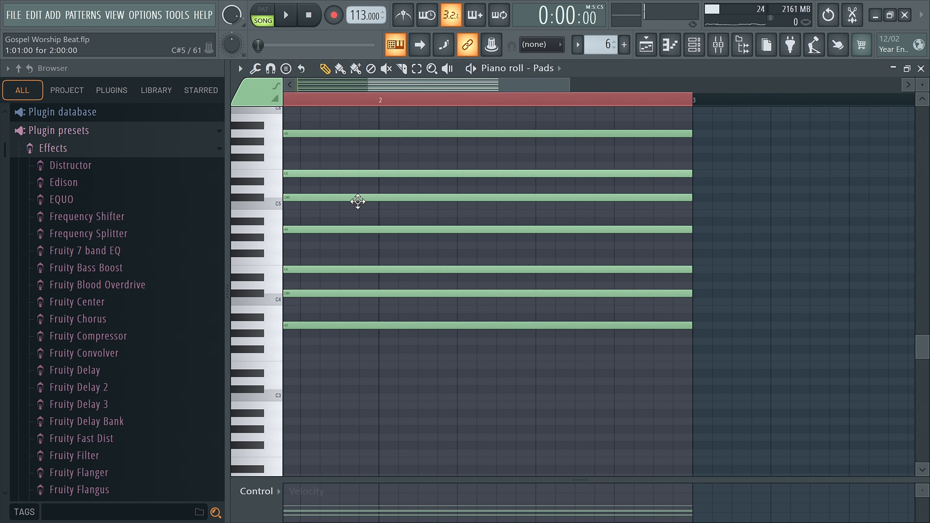
Step: Finish viewing the full length of the Intro Pad notes, then unmute the first Piezo Nylon Piano - Pads clip on Track 4 in the playlist
{"action": "left_click_drag", "start_coordinate": [448, 88], "coordinate": [364, 98]}
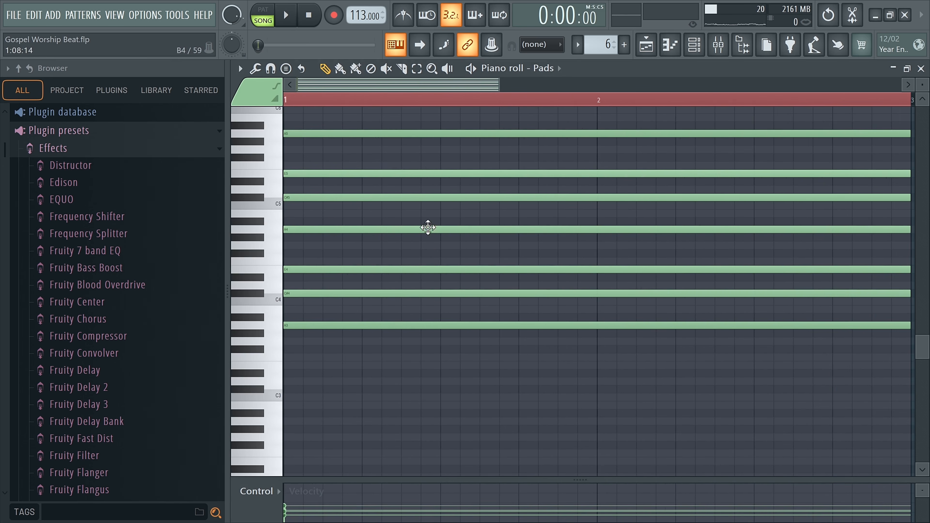
{"action": "scroll", "coordinate": [428, 245], "scroll_direction": "down", "scroll_amount": 2}
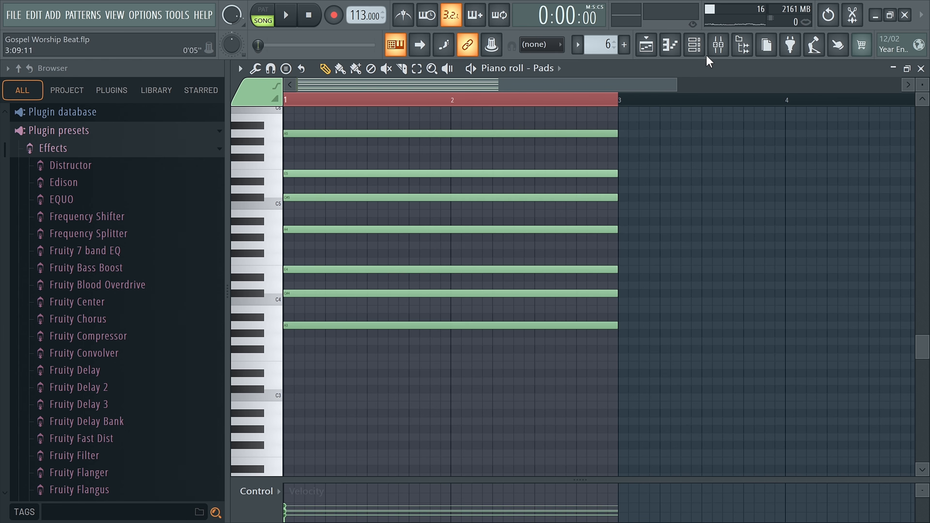
{"action": "left_click", "coordinate": [654, 43]}
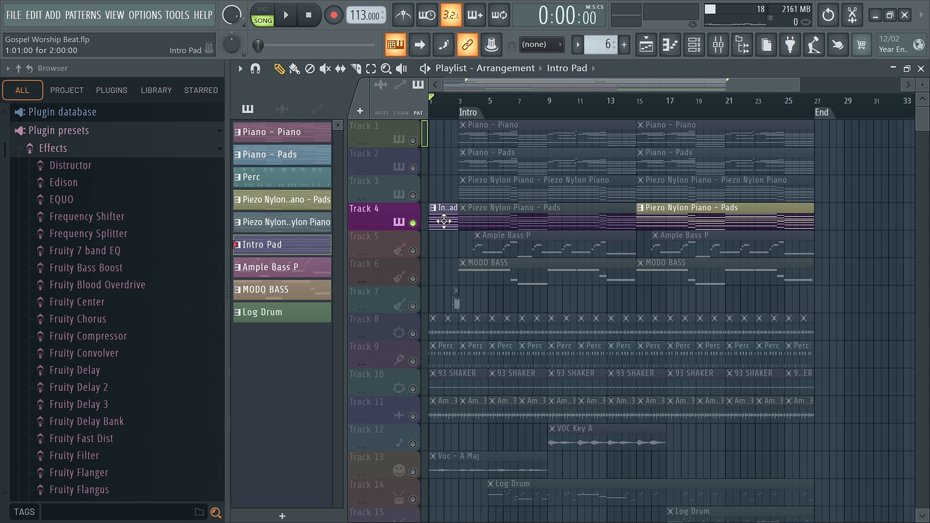
{"action": "left_click", "coordinate": [325, 69]}
{"action": "left_click", "coordinate": [494, 221]}
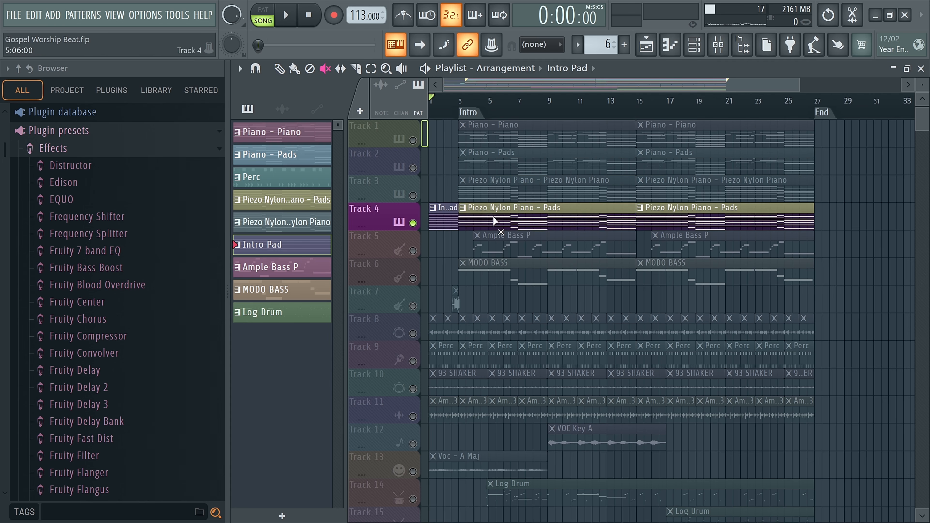
{"action": "left_click", "coordinate": [279, 68]}
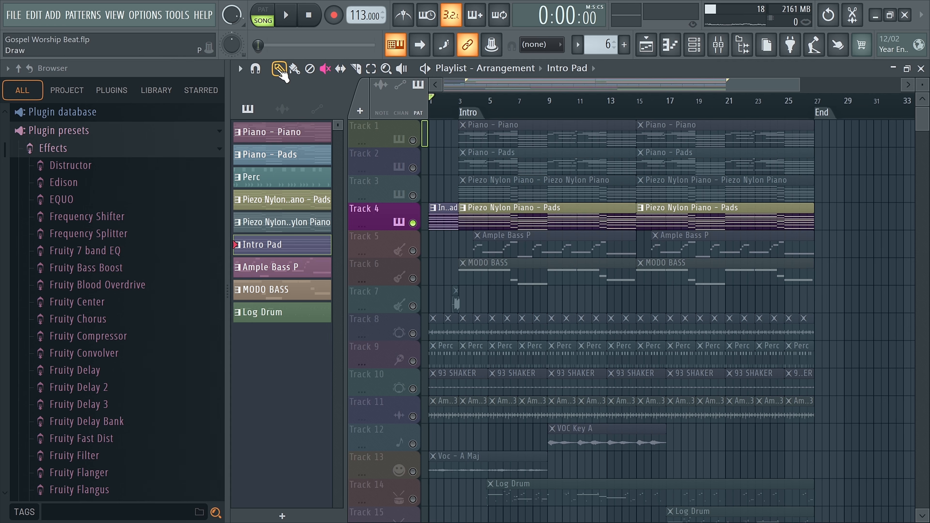
Step: Play the Piezo Nylon Piano - Pads pattern in pattern mode while viewing its chord notes, and return to the playlist
{"action": "left_click", "coordinate": [477, 189]}
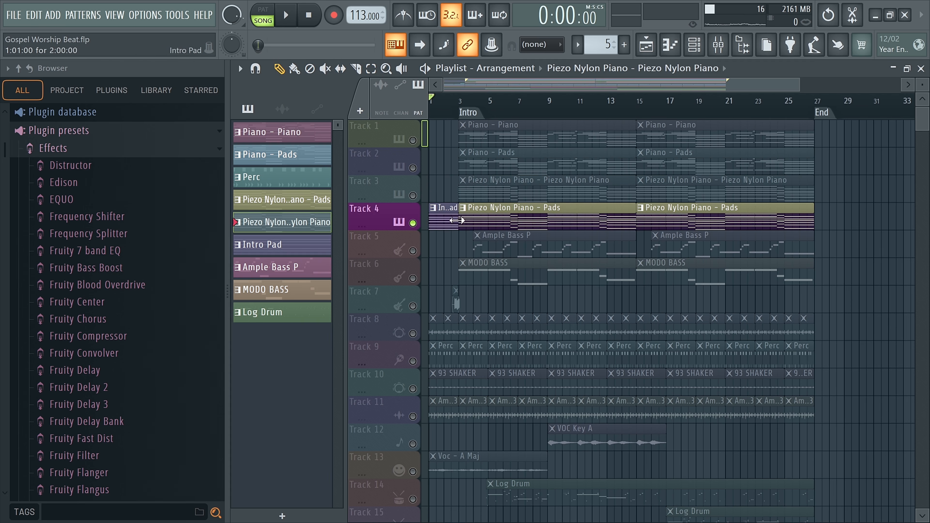
{"action": "double_click", "coordinate": [502, 220]}
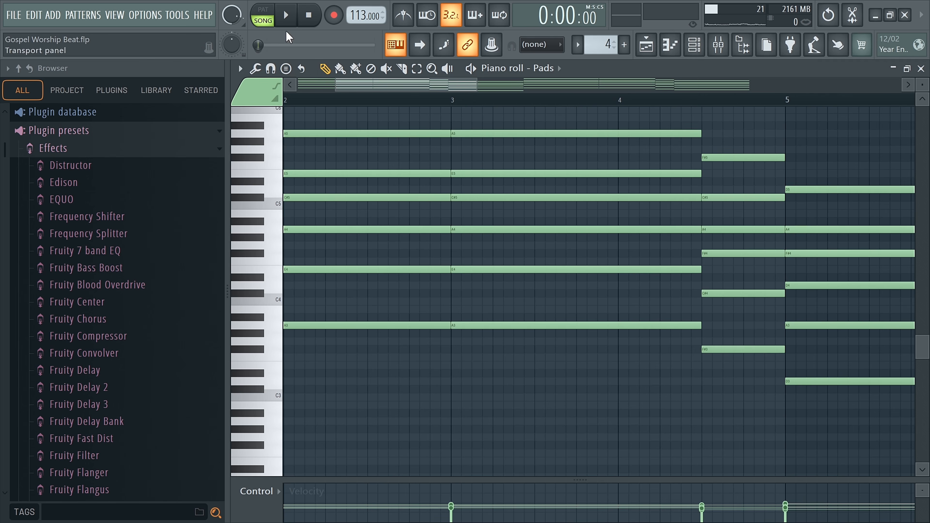
{"action": "left_click", "coordinate": [262, 11]}
{"action": "left_click", "coordinate": [287, 20]}
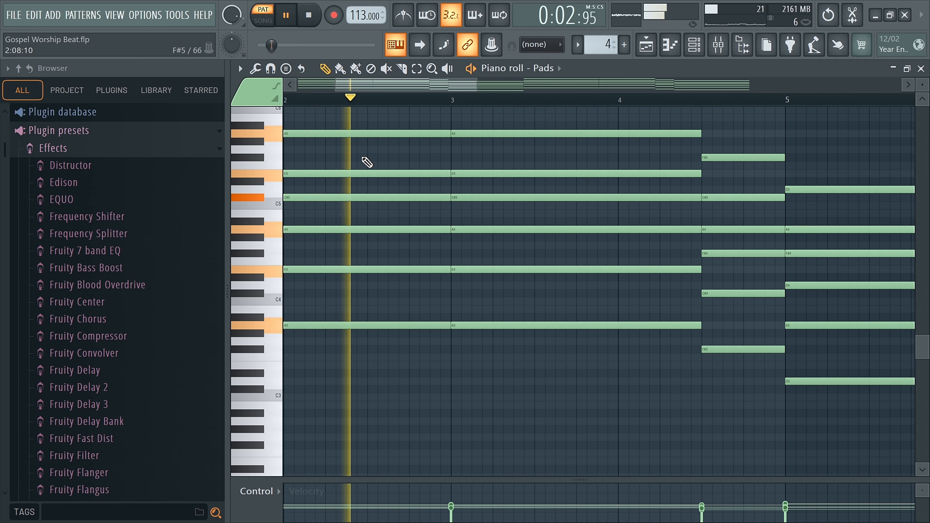
{"action": "scroll", "coordinate": [396, 166], "scroll_direction": "down", "scroll_amount": 4}
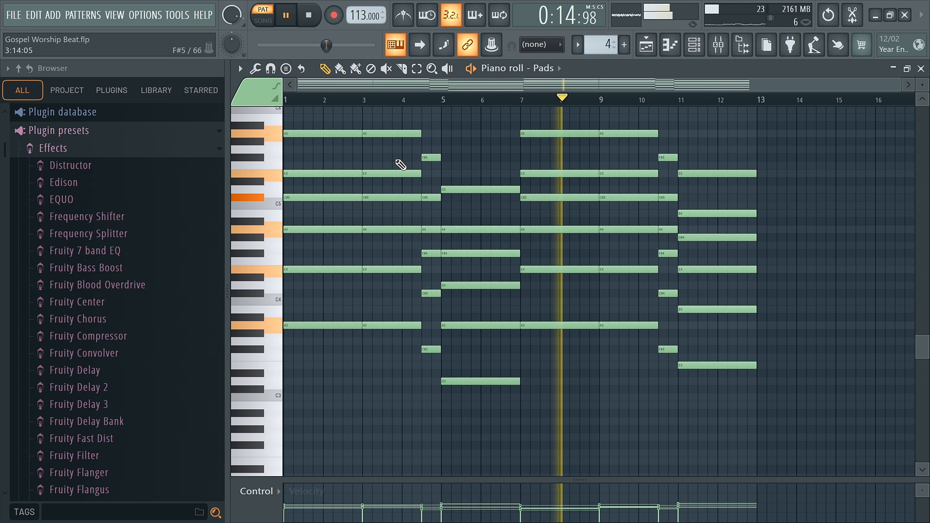
{"action": "key", "text": "space"}
{"action": "left_click", "coordinate": [670, 50]}
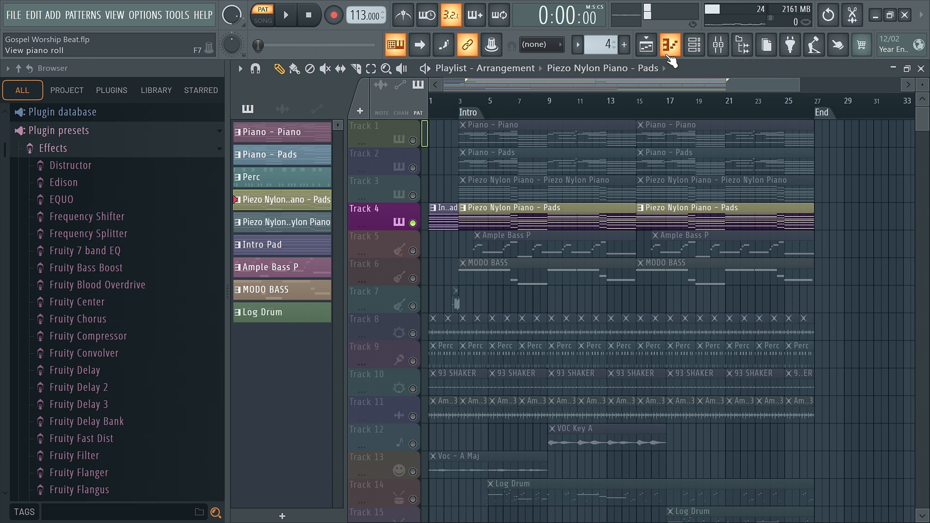
Step: Unmute Track 3 alongside Track 4 and make Piezo Nylon Piano - Piezo Nylon Piano the selected pattern
{"action": "left_click", "coordinate": [493, 192]}
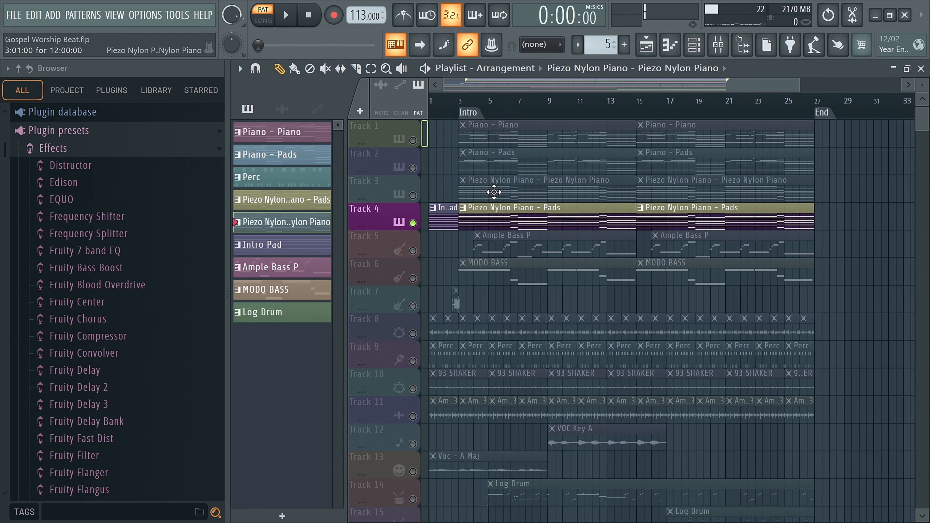
{"action": "left_click", "coordinate": [413, 195]}
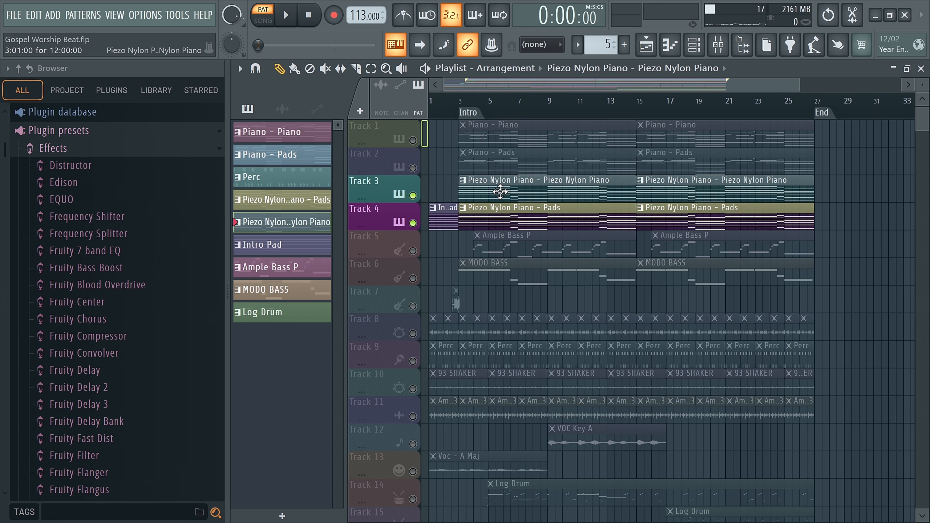
{"action": "left_click", "coordinate": [514, 218]}
{"action": "left_click", "coordinate": [512, 188]}
Step: Show the channel rack and switch its channel group filter from Piano & Pads to All
{"action": "left_click", "coordinate": [694, 51]}
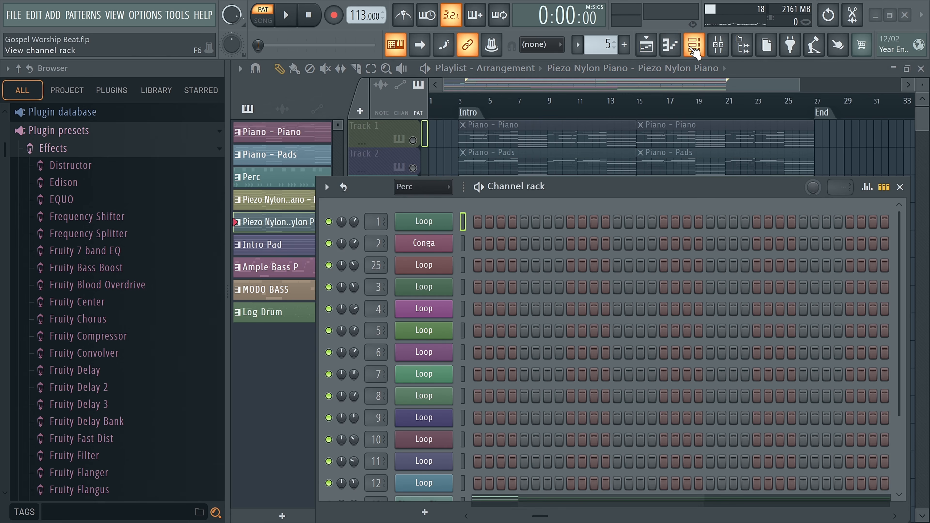
{"action": "mouse_move", "coordinate": [560, 184]}
{"action": "left_mouse_down"}
{"action": "mouse_move", "coordinate": [564, 208]}
{"action": "mouse_move", "coordinate": [570, 170]}
{"action": "left_mouse_up"}
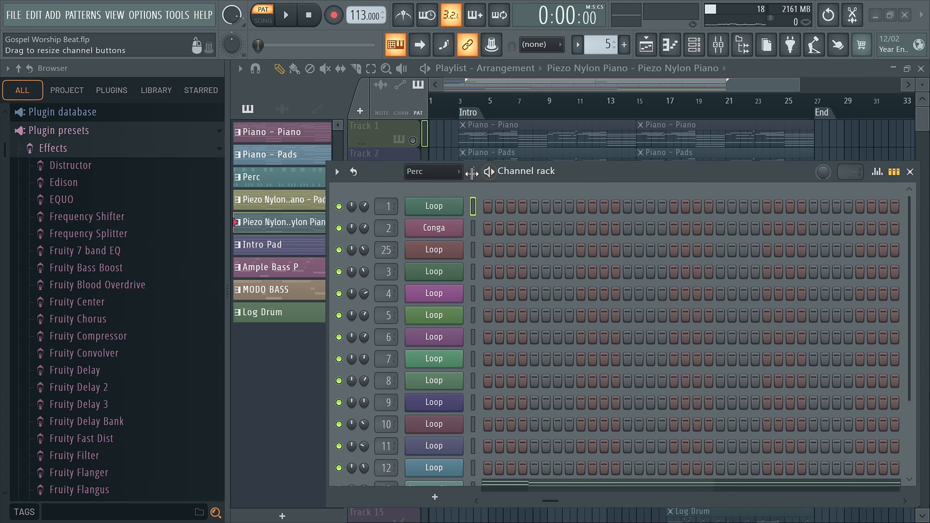
{"action": "left_click", "coordinate": [432, 171]}
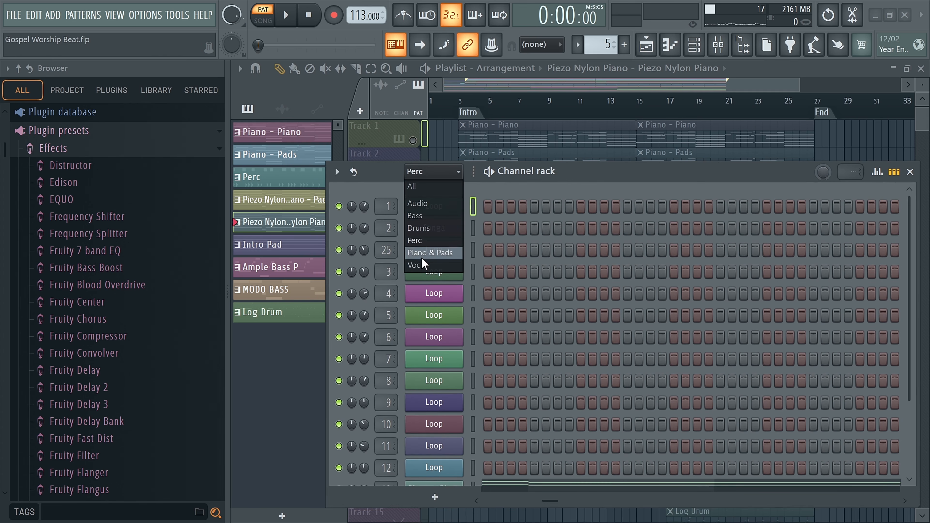
{"action": "left_click", "coordinate": [422, 254]}
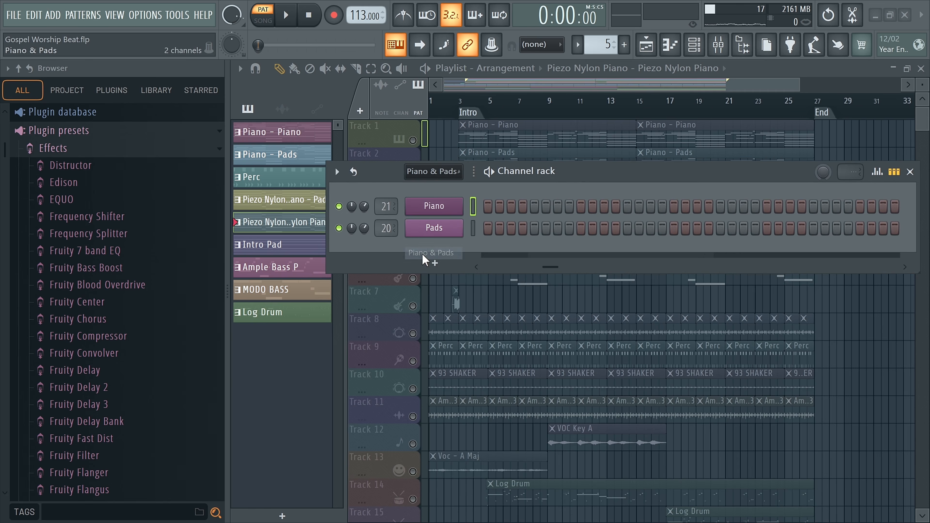
{"action": "left_click", "coordinate": [440, 310]}
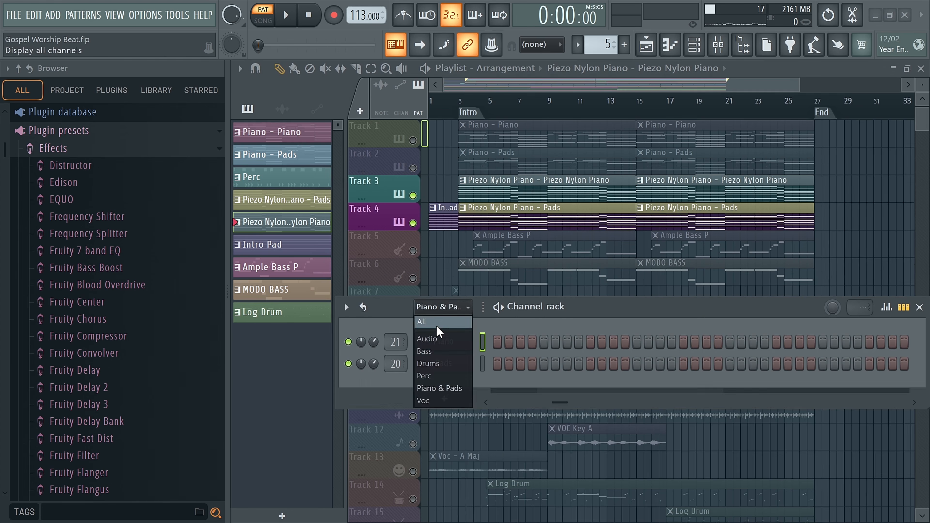
{"action": "left_click", "coordinate": [438, 324]}
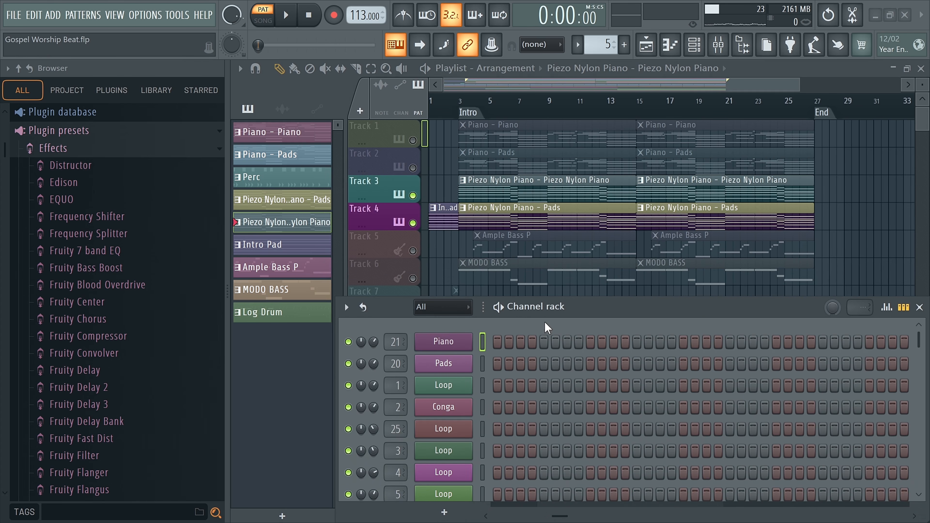
Step: Find the Piezo Nylon Piano channel in the channel rack and open its Omnisphere instrument beside the Track 3 clips
{"action": "left_click_drag", "start_coordinate": [569, 313], "coordinate": [412, 169]}
{"action": "scroll", "coordinate": [406, 253], "scroll_direction": "down", "scroll_amount": 5}
{"action": "scroll", "coordinate": [405, 247], "scroll_direction": "down", "scroll_amount": 3}
{"action": "scroll", "coordinate": [405, 248], "scroll_direction": "up", "scroll_amount": 5}
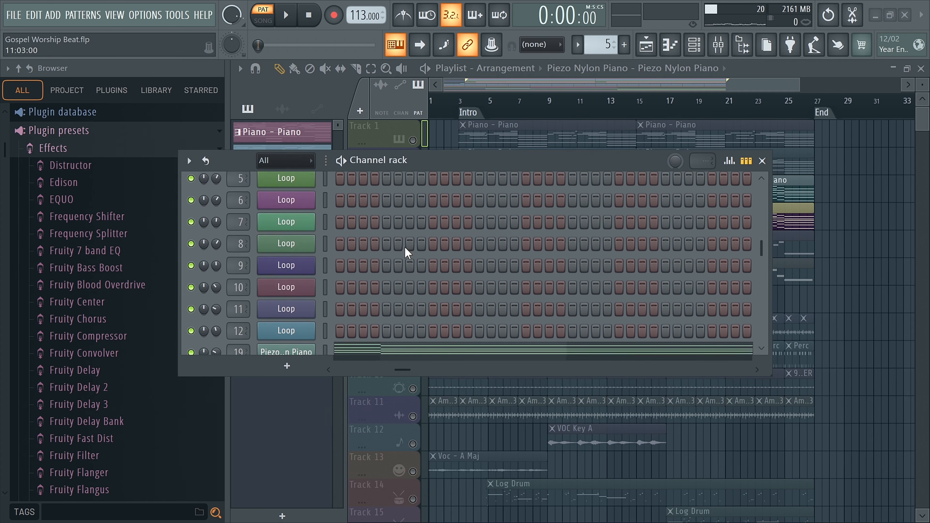
{"action": "scroll", "coordinate": [405, 247], "scroll_direction": "down", "scroll_amount": 2}
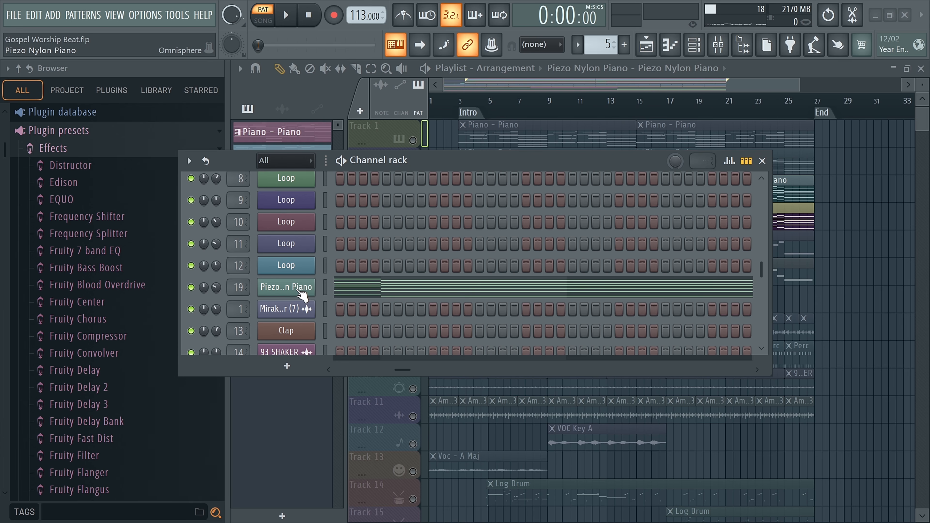
{"action": "left_click", "coordinate": [312, 285]}
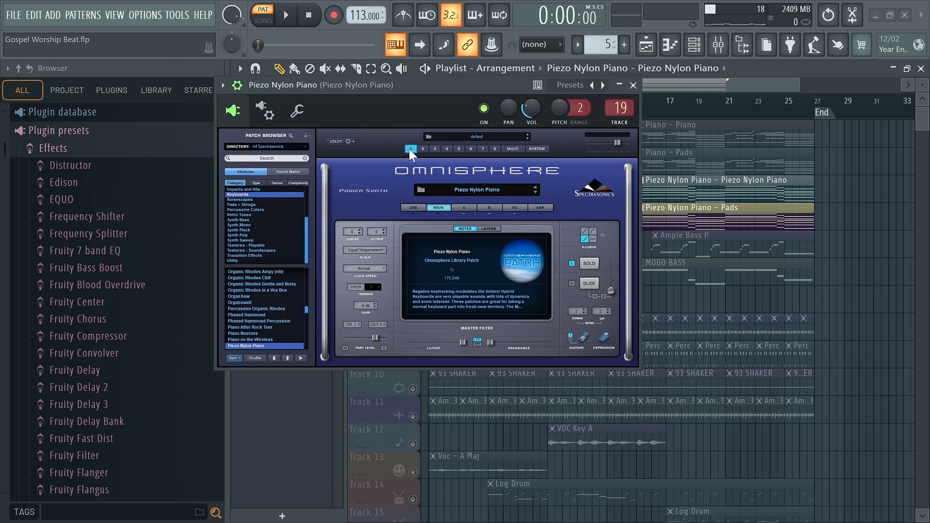
{"action": "left_click_drag", "start_coordinate": [339, 92], "coordinate": [516, 194]}
{"action": "scroll", "coordinate": [516, 194], "scroll_direction": "down", "scroll_amount": 1}
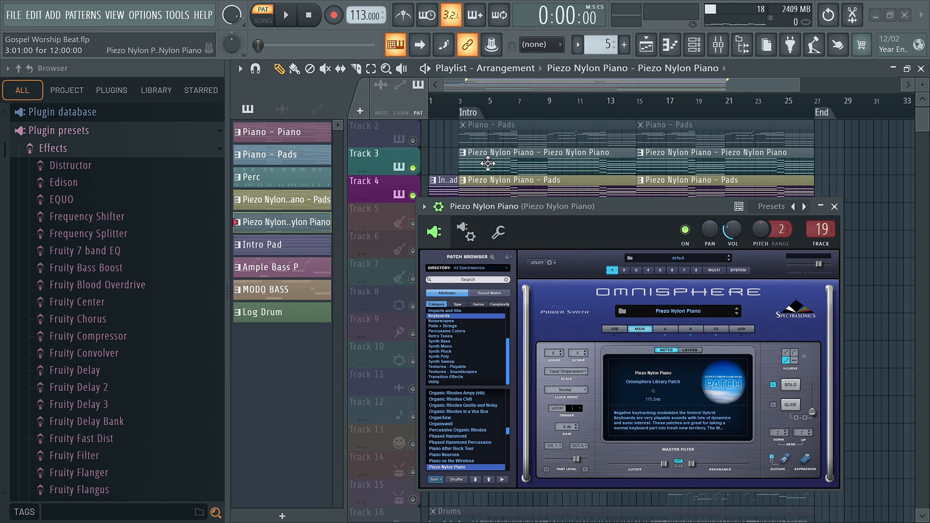
Step: Solo Track 3 with the channel rack closed, examine the Piezo Nylon Piano patch in Omnisphere's Keyboards list, and close the instrument
{"action": "key", "text": "F6"}
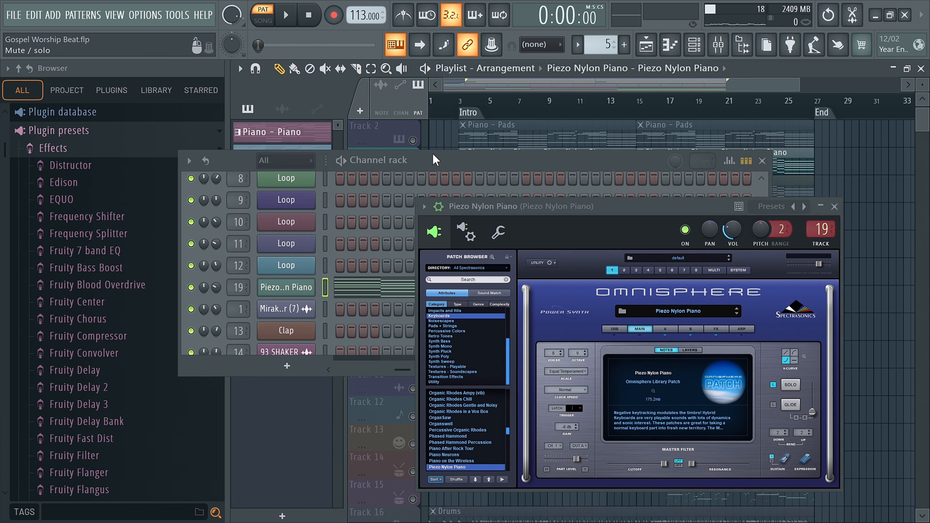
{"action": "left_click", "coordinate": [762, 160]}
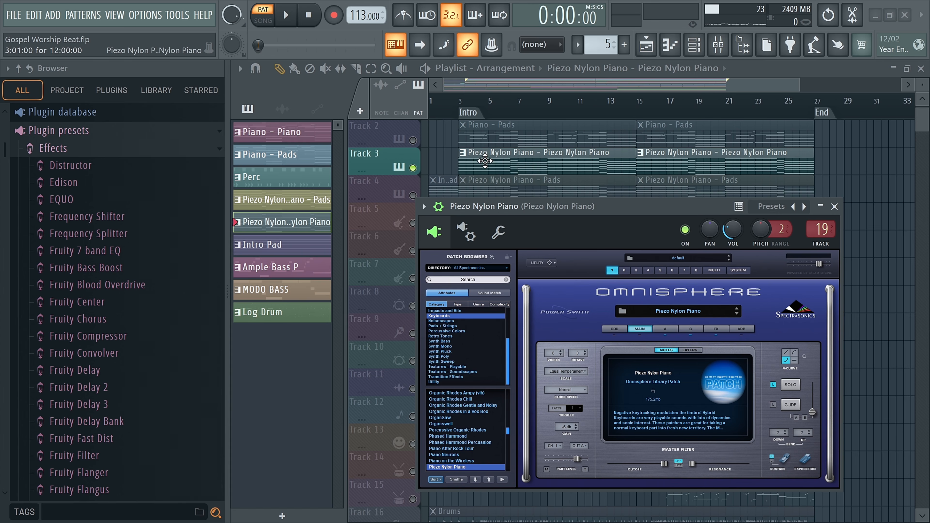
{"action": "left_click_drag", "start_coordinate": [519, 214], "coordinate": [425, 176]}
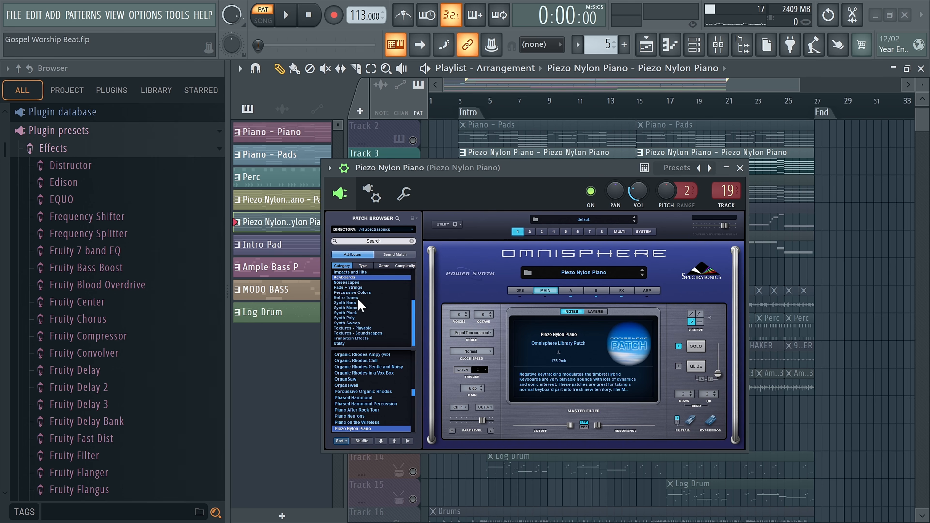
{"action": "scroll", "coordinate": [362, 402], "scroll_direction": "down", "scroll_amount": 1}
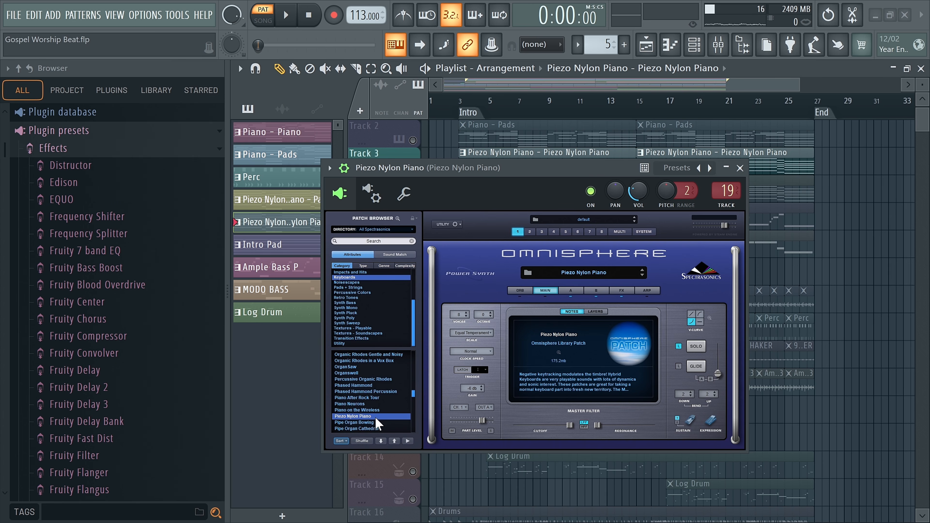
{"action": "left_click", "coordinate": [739, 168]}
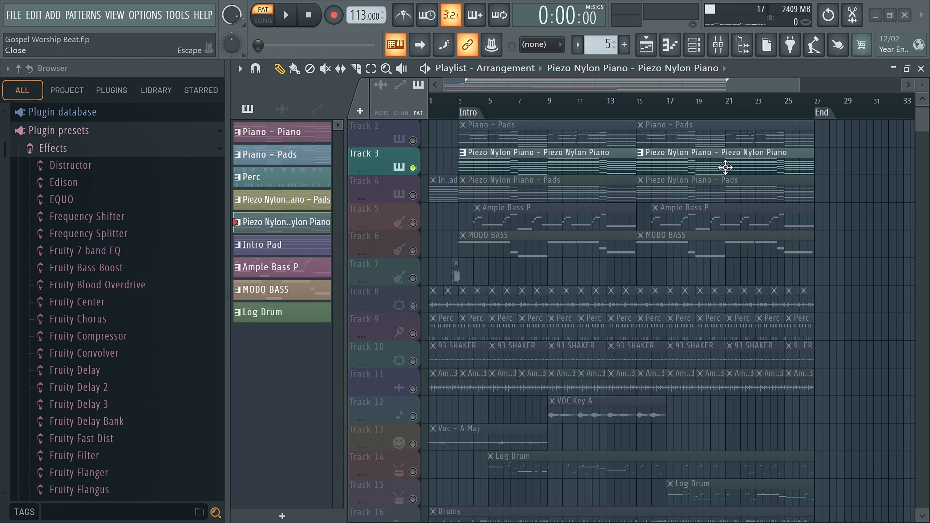
Step: Solo Track 4, inspect the Nexus preset PD Chillpad 1 on the Pads channel, and close the instrument and channel rack
{"action": "right_click", "coordinate": [414, 196]}
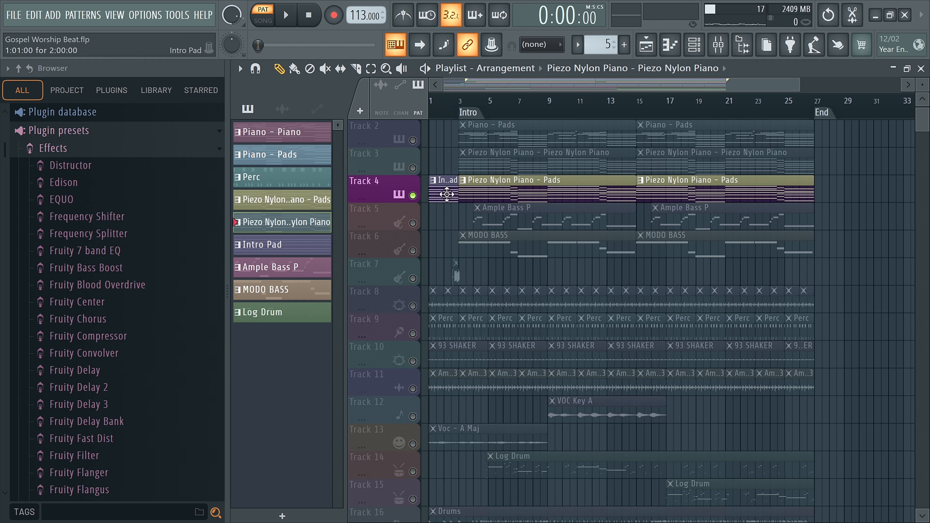
{"action": "left_click", "coordinate": [694, 44]}
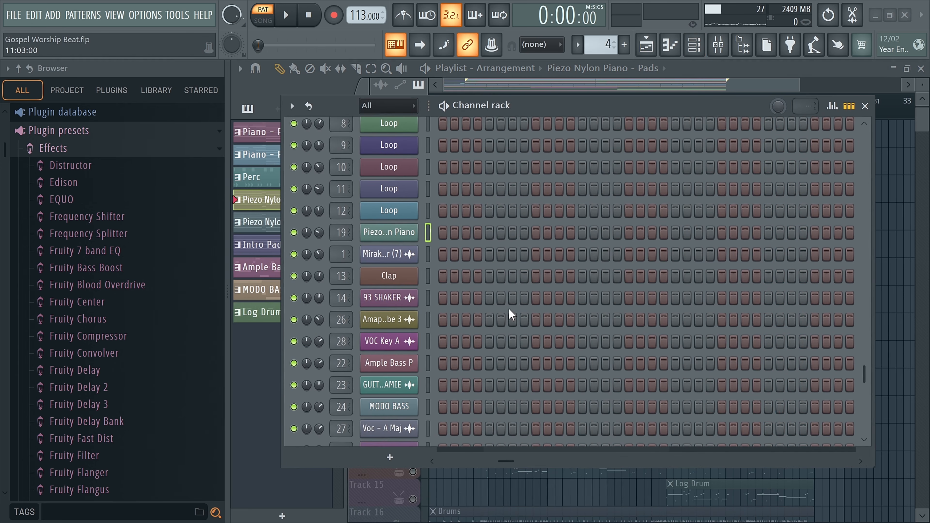
{"action": "scroll", "coordinate": [513, 313], "scroll_direction": "up", "scroll_amount": 10}
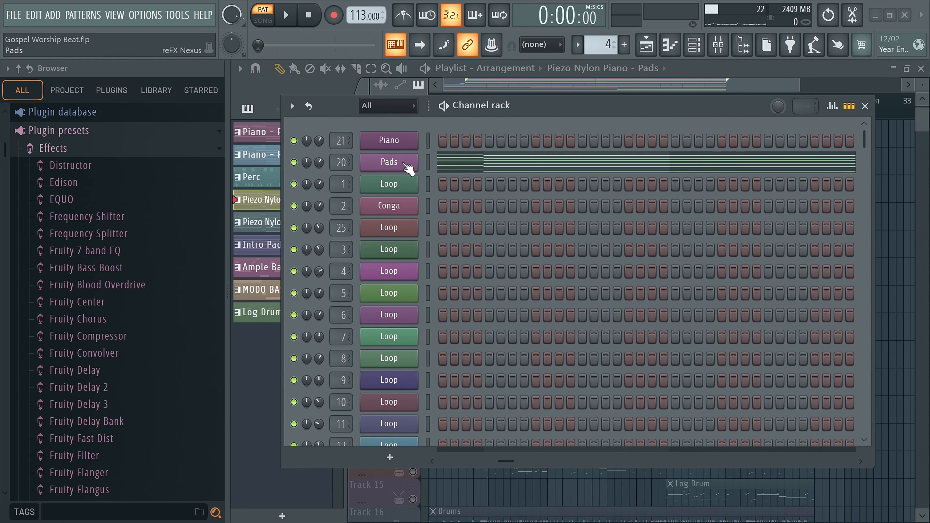
{"action": "left_click", "coordinate": [405, 164]}
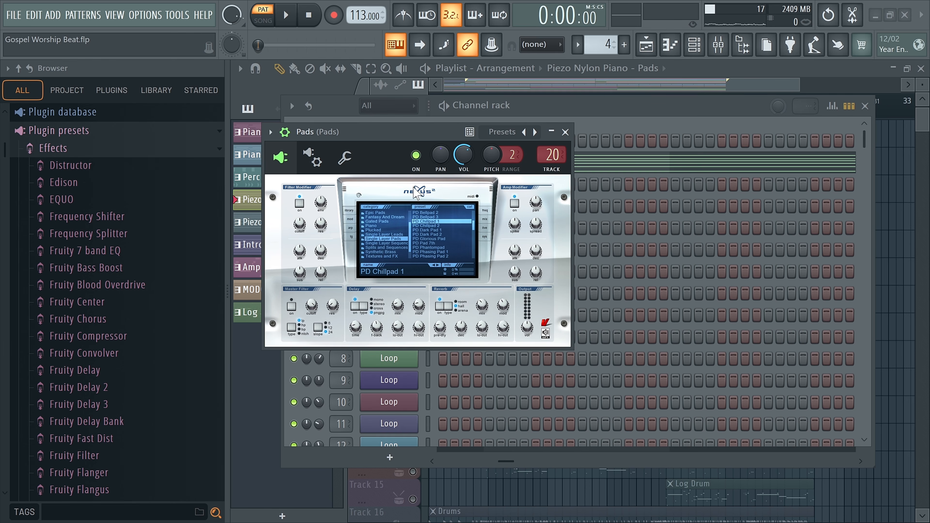
{"action": "left_click", "coordinate": [565, 132]}
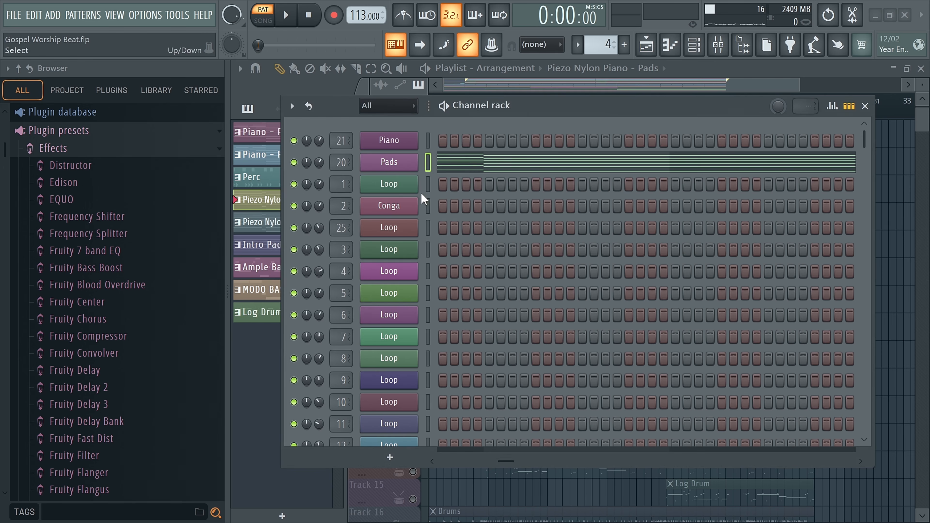
{"action": "left_click", "coordinate": [865, 107]}
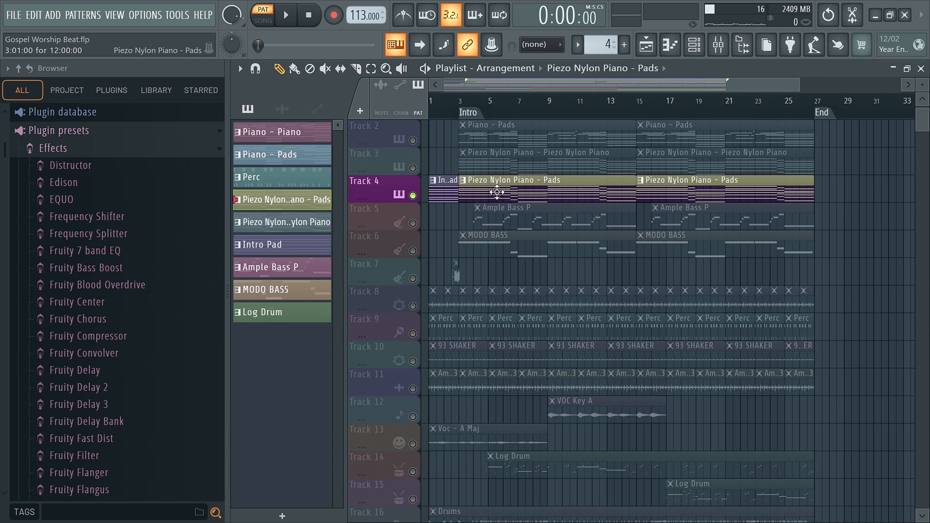
Step: Solo Track 5 with the Ample Bass P clips and play the song briefly from the Intro marker
{"action": "left_click", "coordinate": [410, 220]}
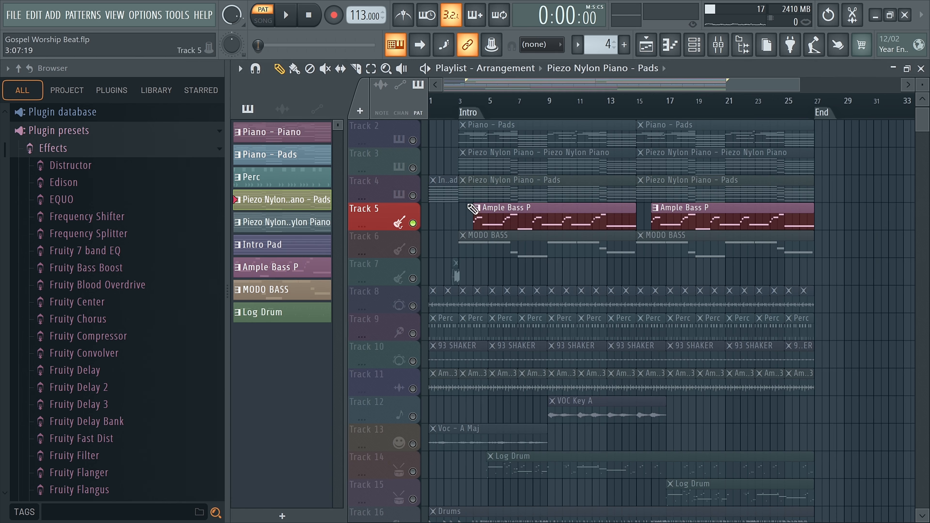
{"action": "left_click", "coordinate": [469, 109]}
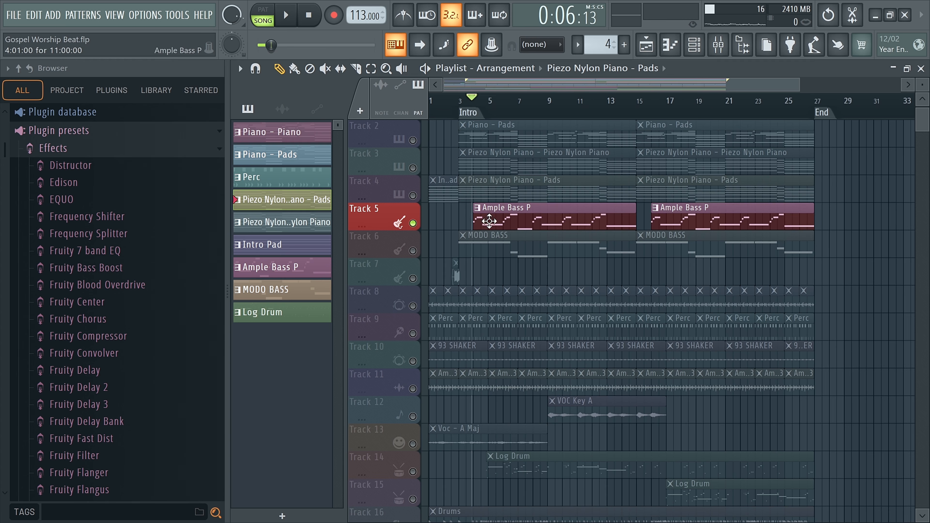
Step: Open the first Ample Bass P clip in the piano roll, play it while examining its notes, and return to the playlist
{"action": "double_click", "coordinate": [486, 221]}
{"action": "scroll", "coordinate": [336, 153], "scroll_direction": "up", "scroll_amount": 5}
{"action": "key", "text": "space"}
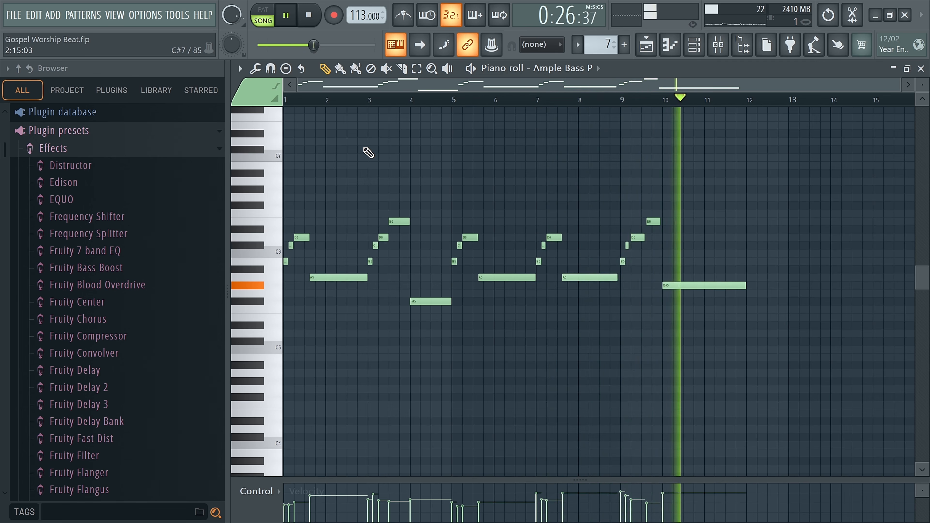
{"action": "key", "text": "space"}
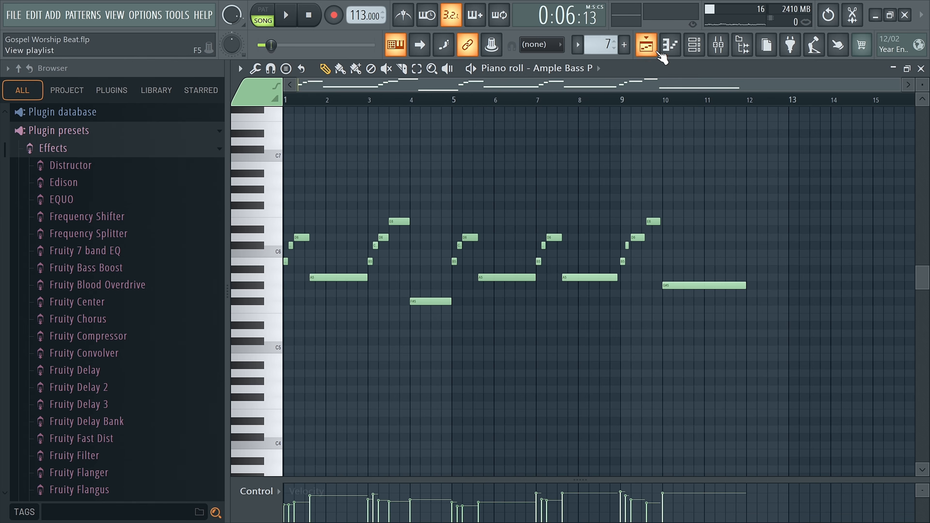
{"action": "left_click", "coordinate": [646, 44]}
Step: Unmute Tracks 2, 3 and 4 to hear them together with the Ample Bass P clips on Track 5
{"action": "left_click", "coordinate": [412, 140]}
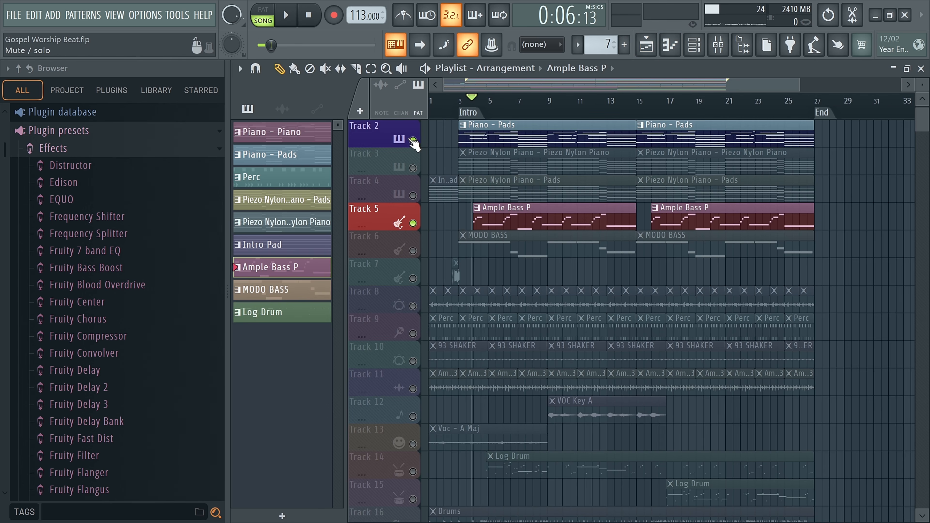
{"action": "left_click", "coordinate": [413, 168]}
{"action": "left_click", "coordinate": [413, 195]}
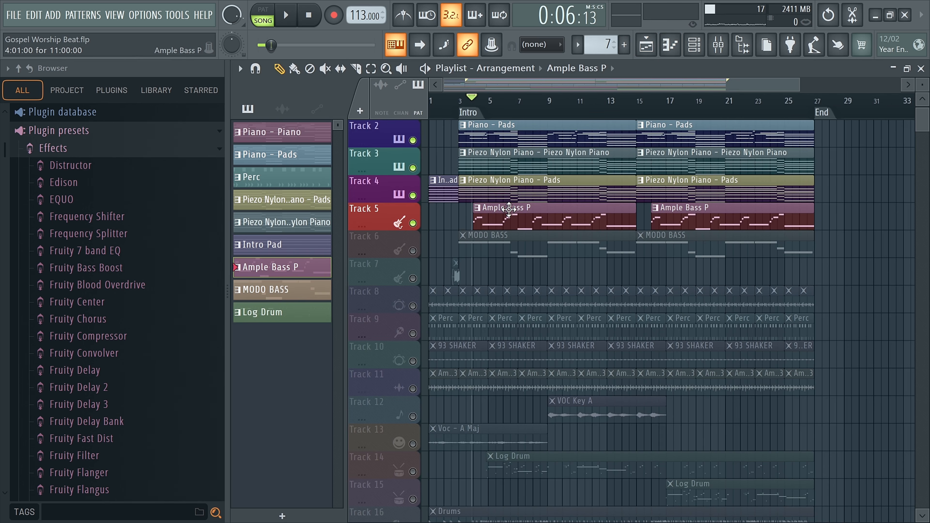
{"action": "left_click", "coordinate": [524, 232]}
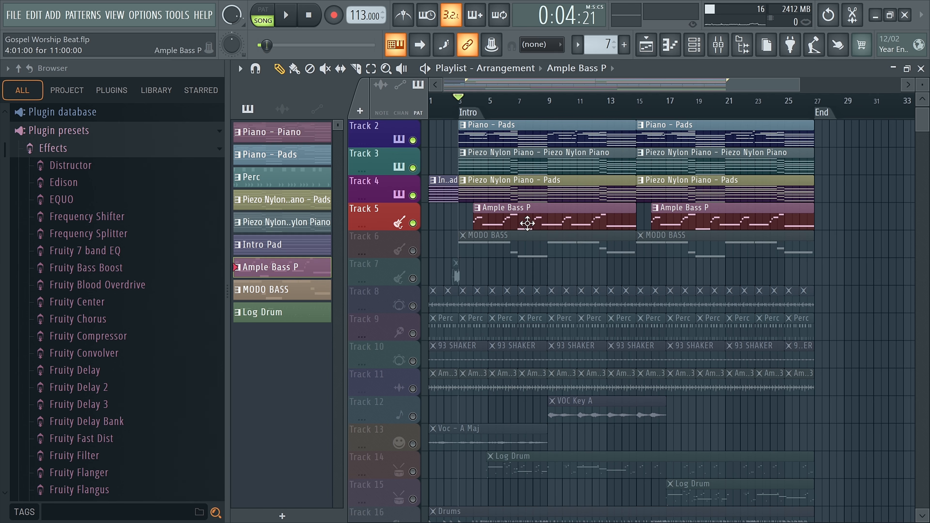
Step: Solo Track 5 and inspect the Ample Bass P instrument from the channel rack, closing both windows when done
{"action": "right_click", "coordinate": [412, 223]}
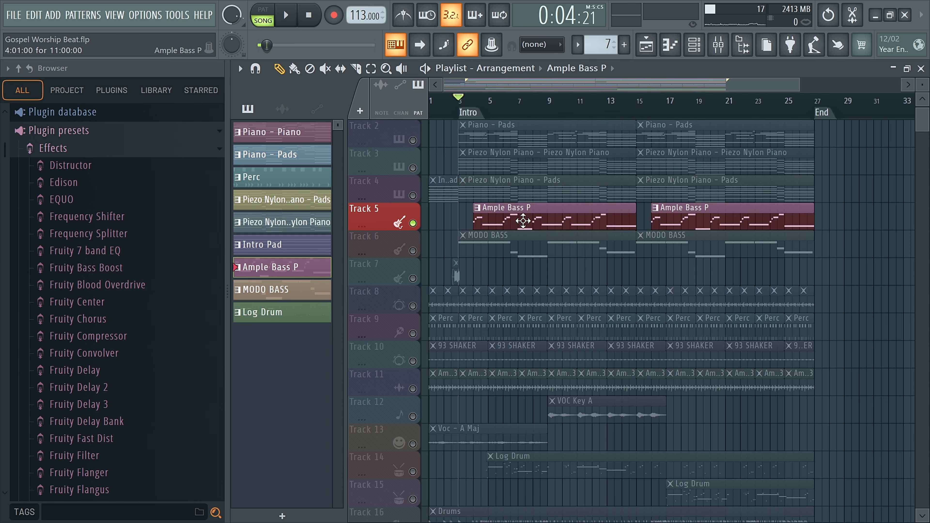
{"action": "left_click", "coordinate": [694, 44]}
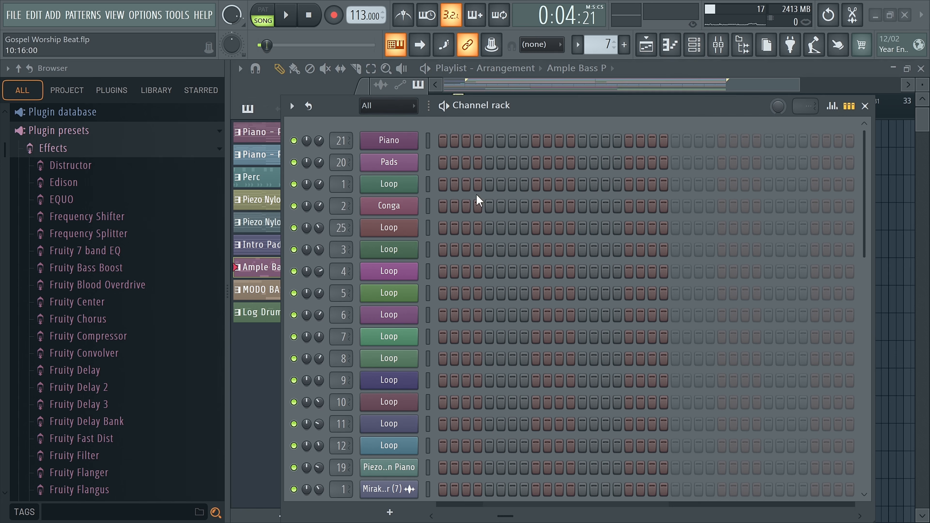
{"action": "scroll", "coordinate": [479, 201], "scroll_direction": "down", "scroll_amount": 5}
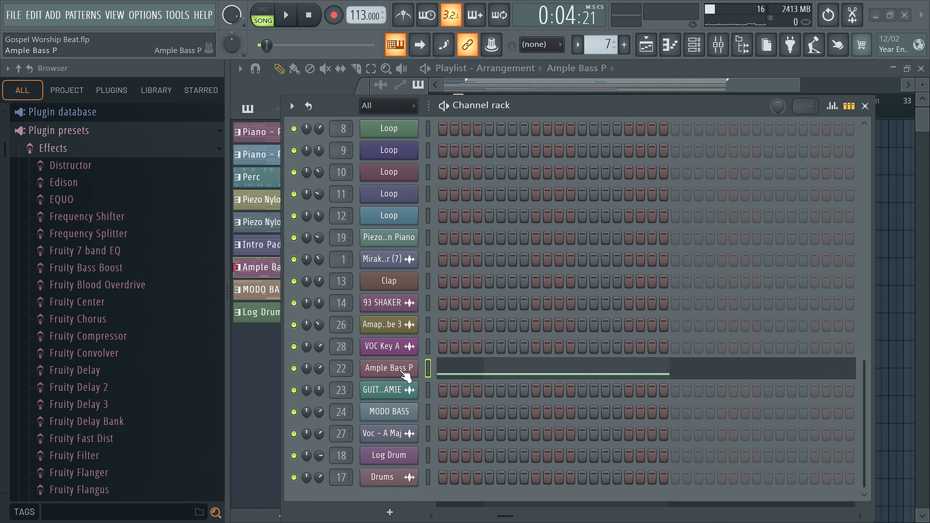
{"action": "left_click", "coordinate": [404, 372]}
{"action": "left_click_drag", "start_coordinate": [477, 91], "coordinate": [476, 46]}
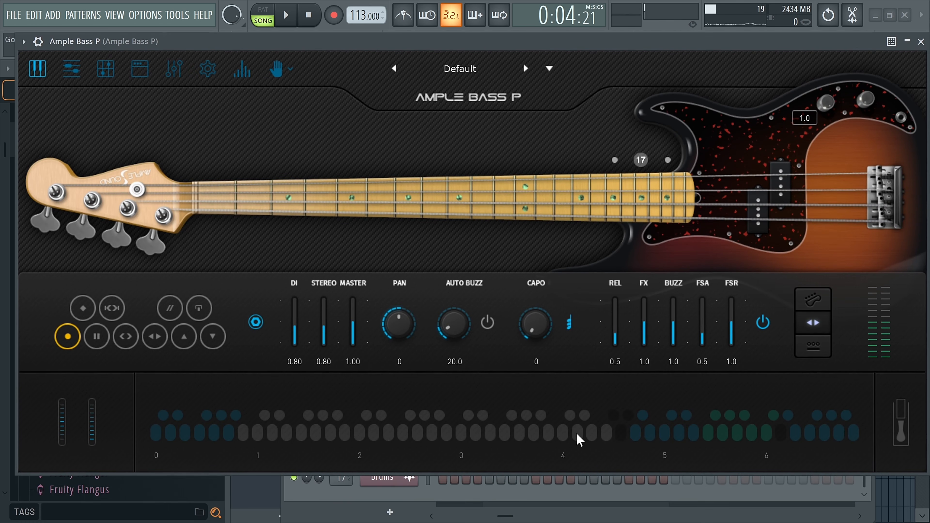
{"action": "left_click", "coordinate": [557, 188]}
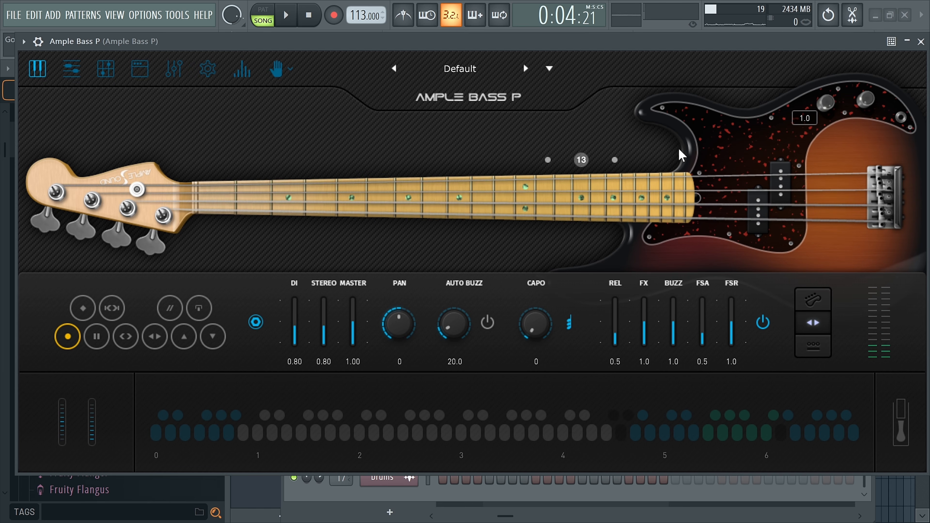
{"action": "left_click", "coordinate": [921, 41]}
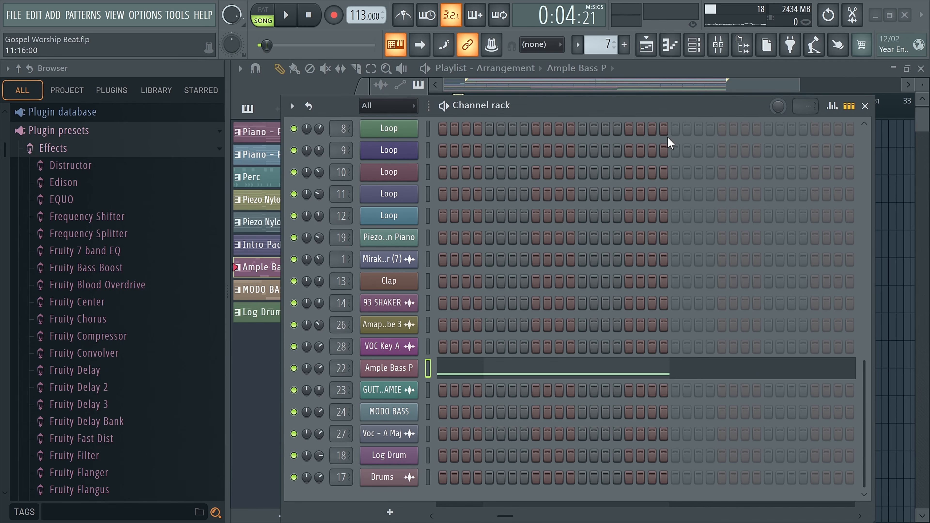
{"action": "left_click", "coordinate": [865, 106]}
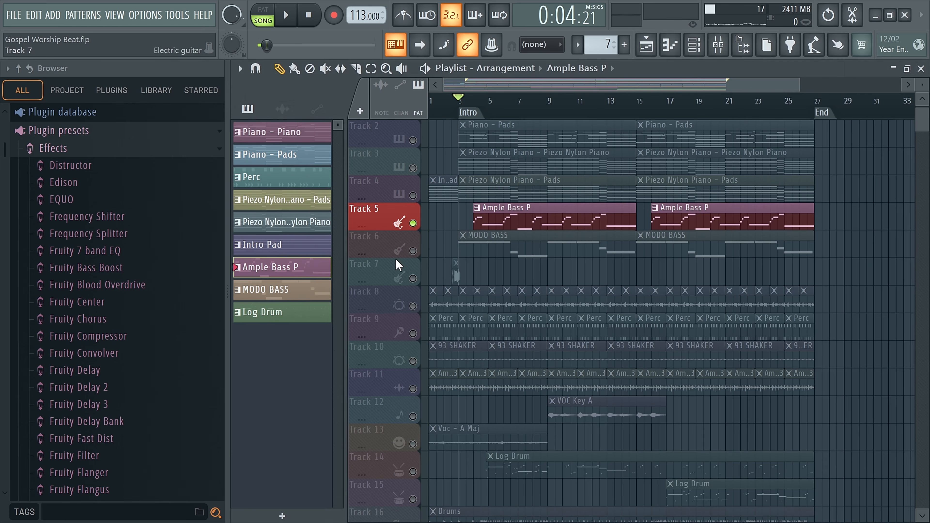
Step: Solo Track 6 and play from just before the Intro marker while examining the MODO BASS notes in the piano roll
{"action": "left_click", "coordinate": [415, 252]}
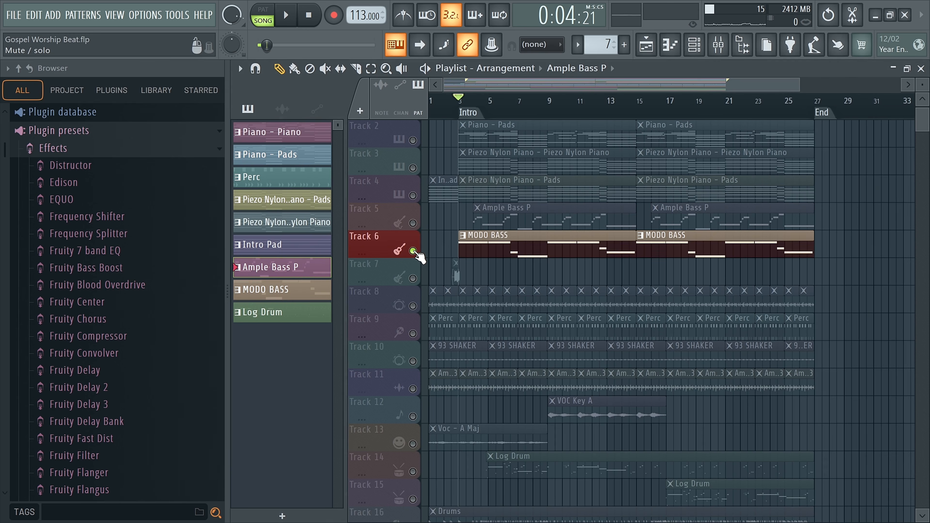
{"action": "left_click", "coordinate": [449, 103]}
{"action": "key", "text": "space"}
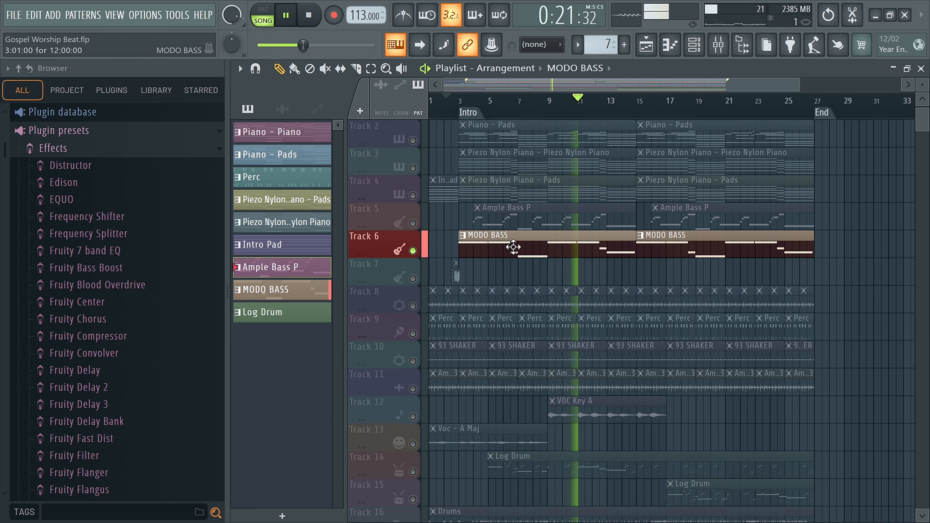
{"action": "double_click", "coordinate": [485, 247]}
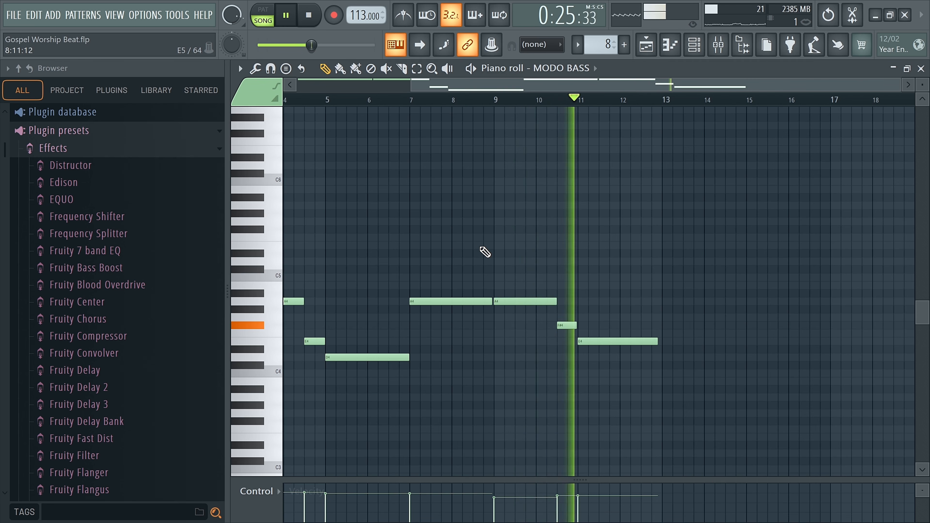
{"action": "key", "text": "space"}
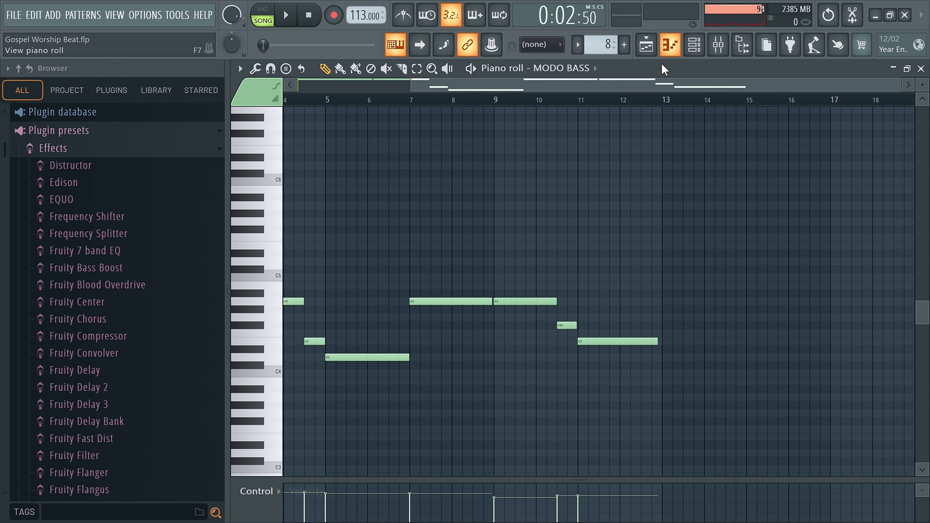
{"action": "left_click", "coordinate": [670, 46]}
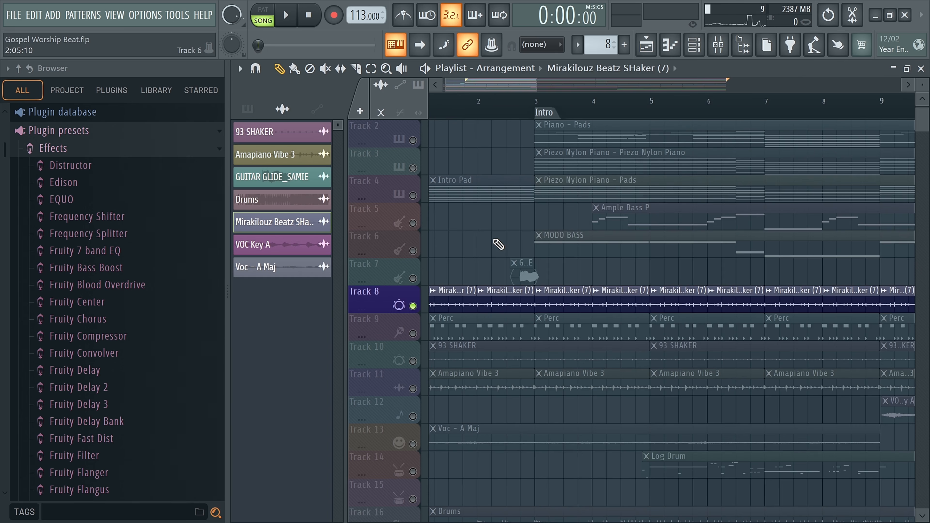
Step: Solo Track 9 with the Perc clips and play it from the start of the song
{"action": "scroll", "coordinate": [499, 245], "scroll_direction": "down", "scroll_amount": 3}
{"action": "scroll", "coordinate": [498, 246], "scroll_direction": "down", "scroll_amount": 2}
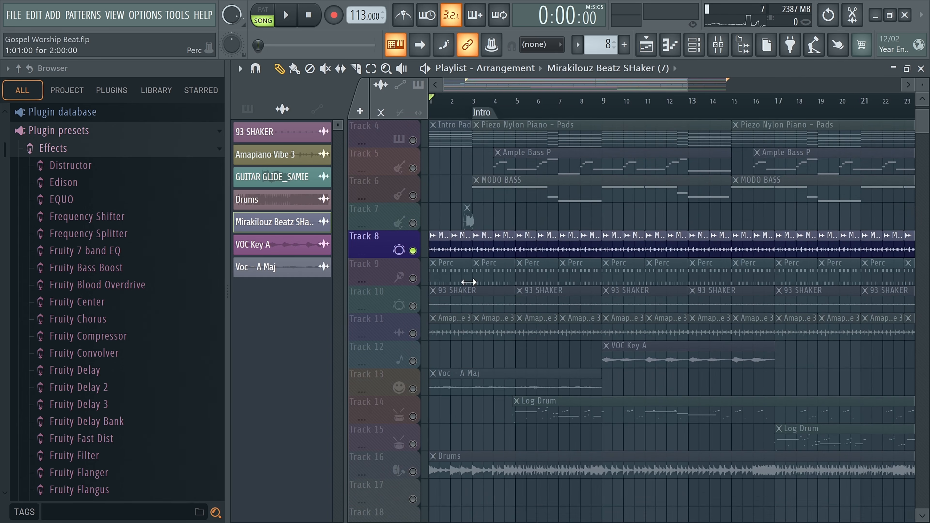
{"action": "key", "text": "alt+s"}
{"action": "left_click", "coordinate": [449, 279]}
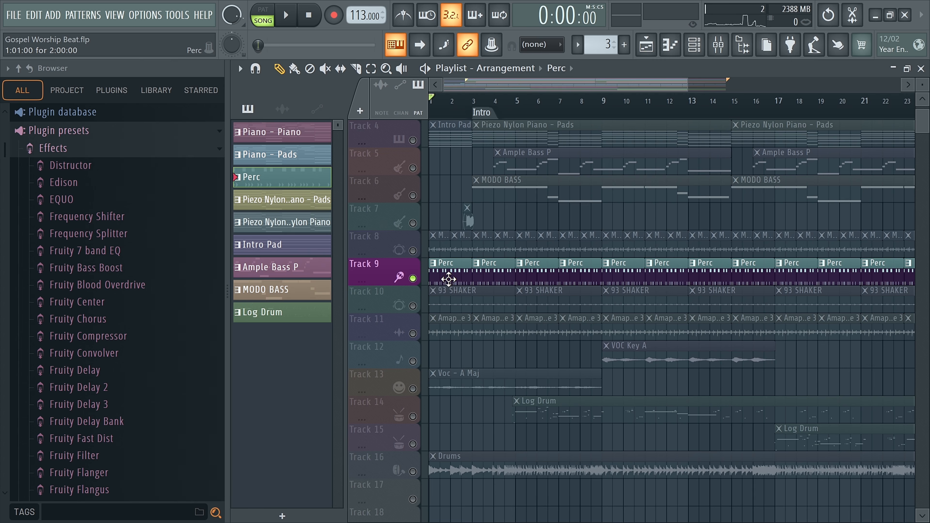
{"action": "key", "text": "space"}
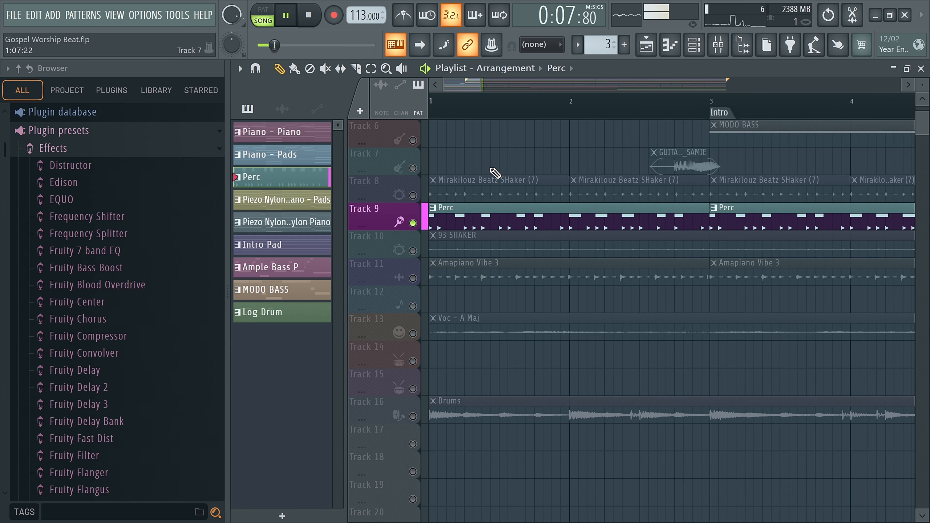
{"action": "key", "text": "space"}
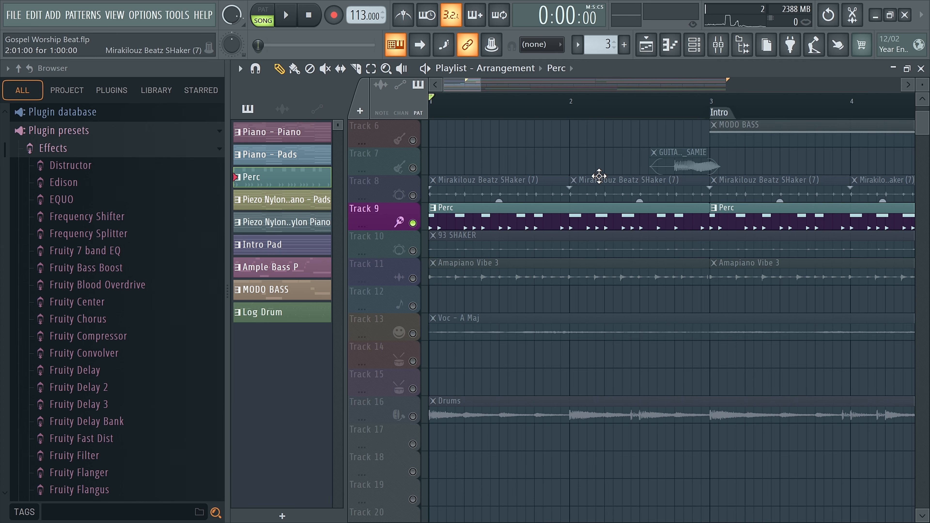
Step: Solo Track 10 with the 93 SHAKER clips and play it briefly from the start of the song
{"action": "scroll", "coordinate": [467, 251], "scroll_direction": "down", "scroll_amount": 2}
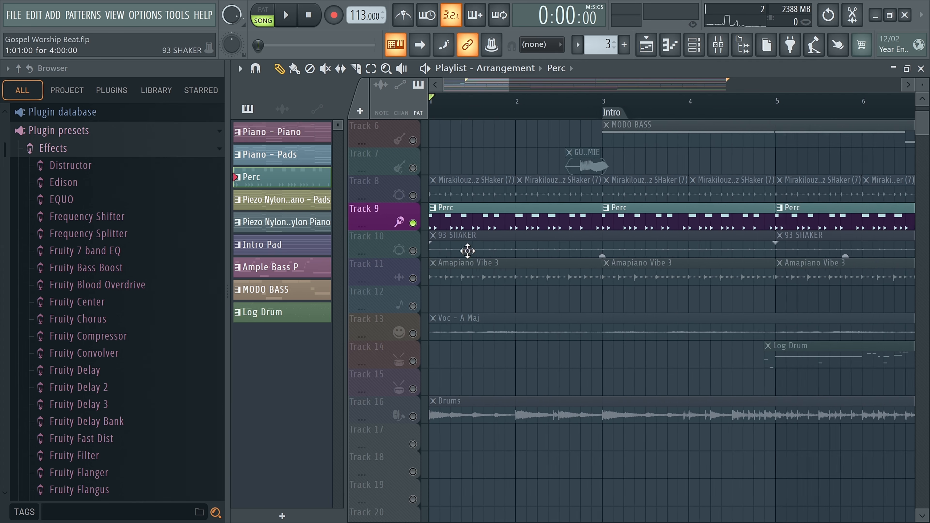
{"action": "scroll", "coordinate": [468, 251], "scroll_direction": "down", "scroll_amount": 1}
{"action": "left_click", "coordinate": [465, 246]}
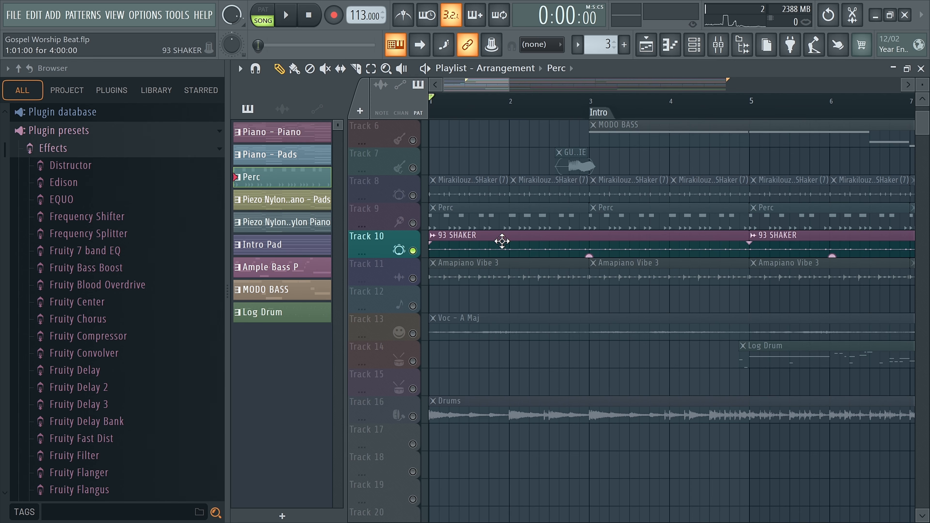
{"action": "key", "text": "space"}
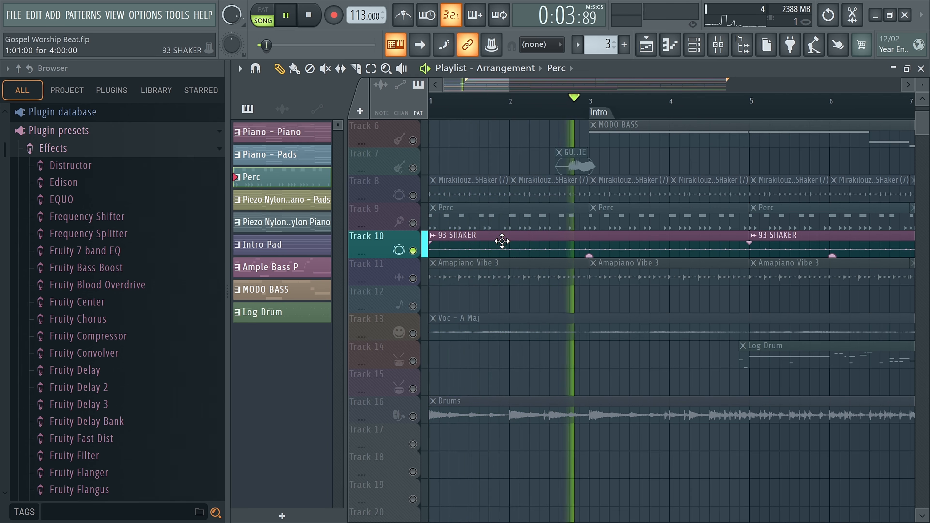
{"action": "key", "text": "space"}
Step: Unmute Tracks 8 and 9 alongside Track 10 and play the three percussion tracks together
{"action": "left_click", "coordinate": [413, 223]}
{"action": "left_click", "coordinate": [413, 195]}
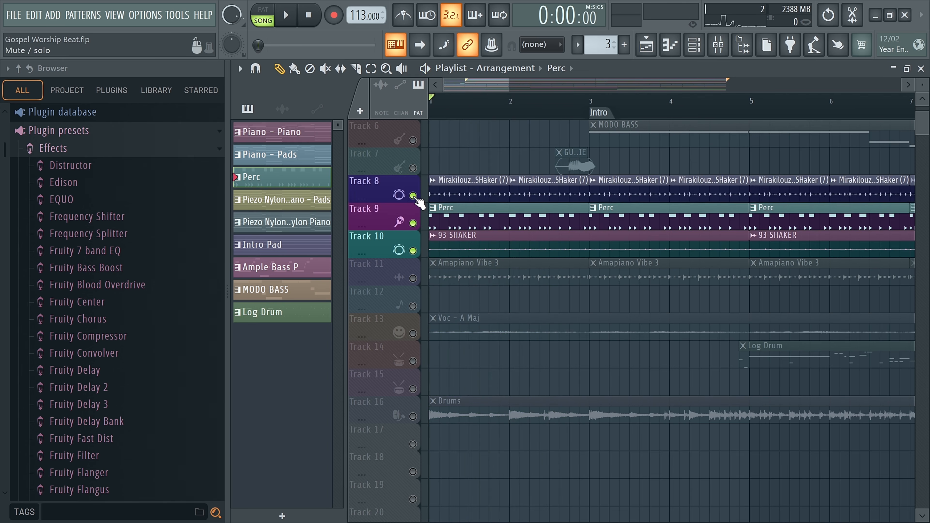
{"action": "key", "text": "space"}
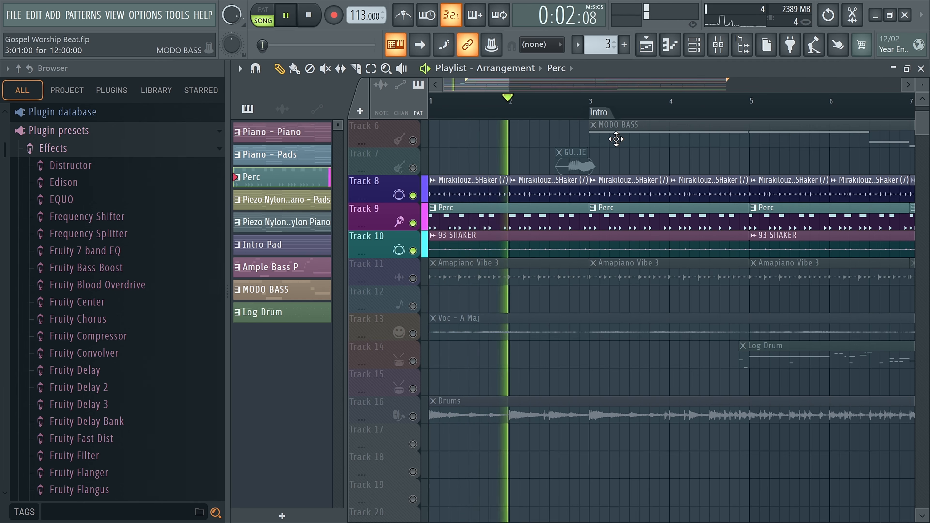
{"action": "key", "text": "space"}
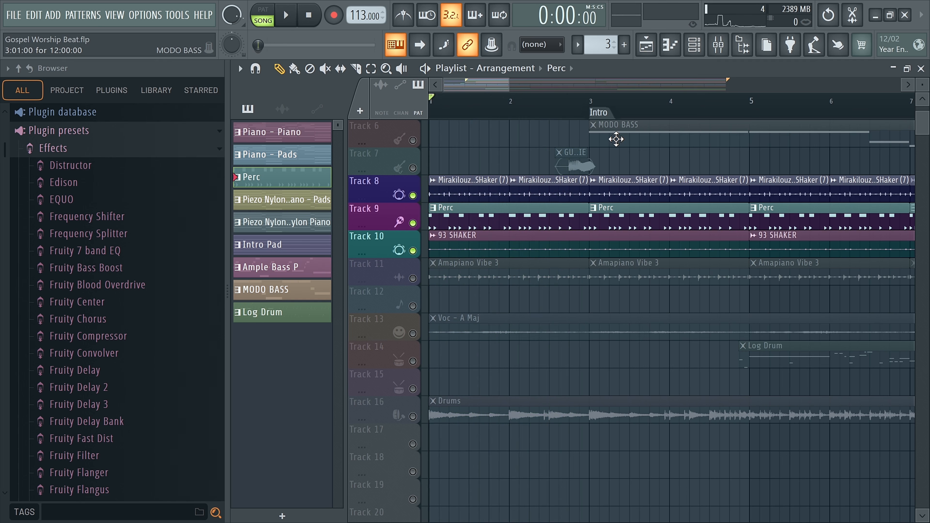
Step: Solo Track 11 with the Amapiano Vibe 3 clips and play it briefly from the start
{"action": "left_click", "coordinate": [413, 278]}
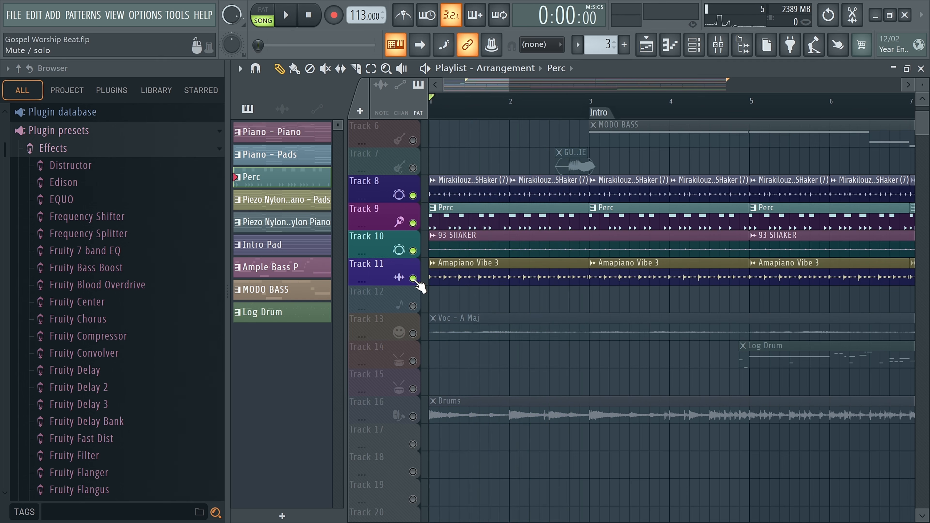
{"action": "right_click", "coordinate": [413, 279]}
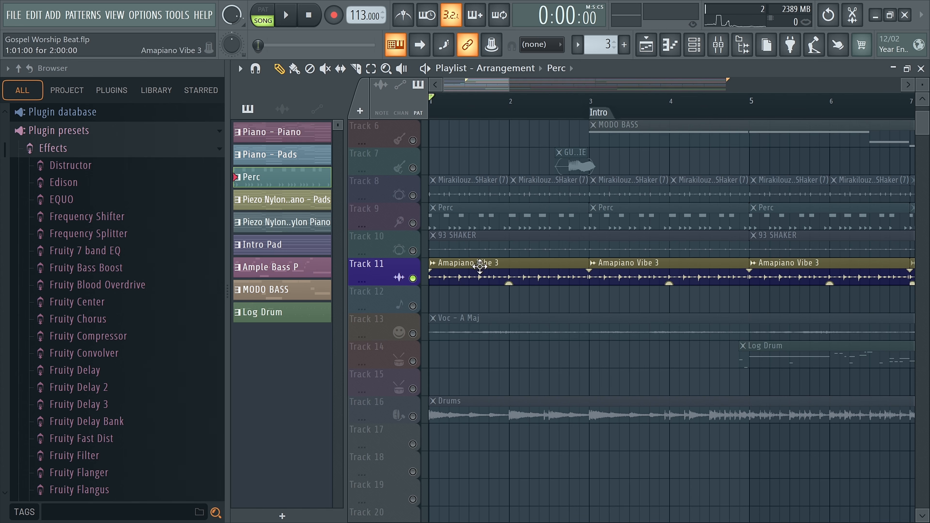
{"action": "key", "text": "space"}
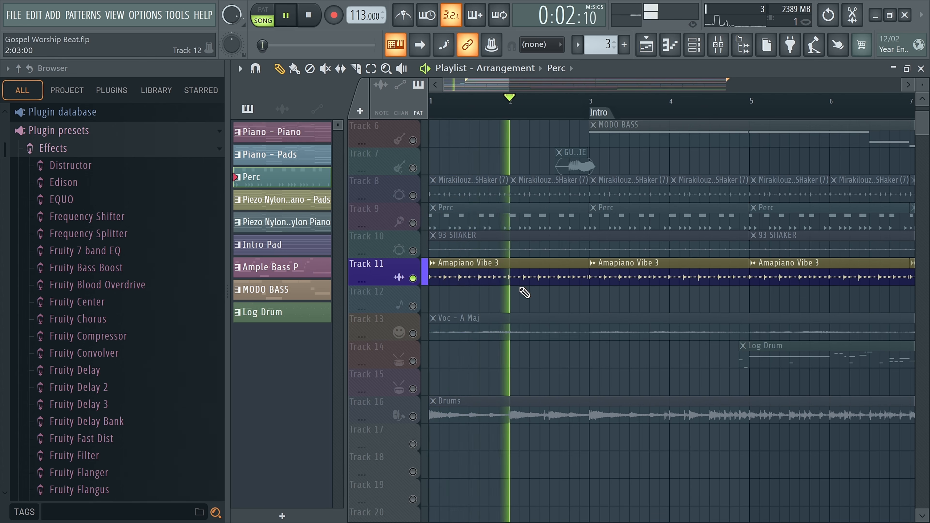
{"action": "key", "text": "space"}
Step: Unmute Tracks 8, 9 and 10 alongside Track 11 and play the full percussion group from the start
{"action": "left_click", "coordinate": [413, 251]}
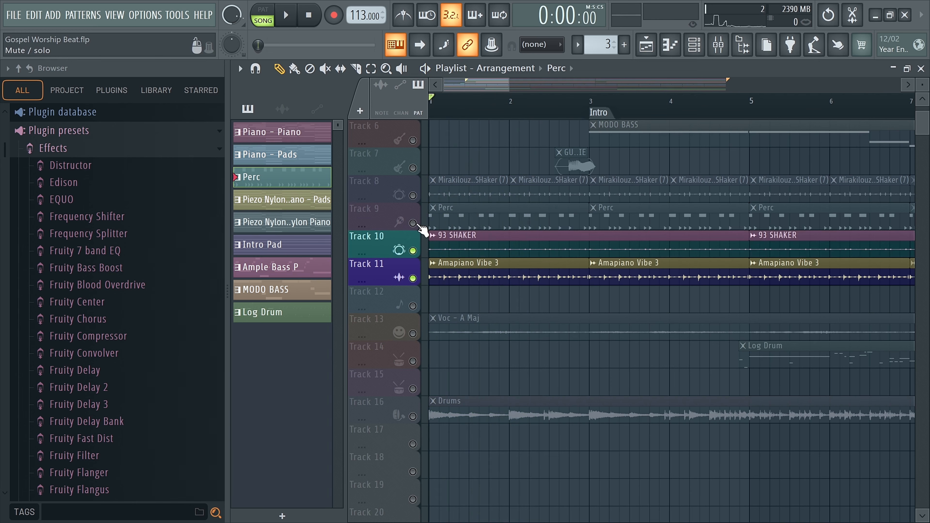
{"action": "left_click", "coordinate": [413, 223]}
{"action": "left_click", "coordinate": [413, 196]}
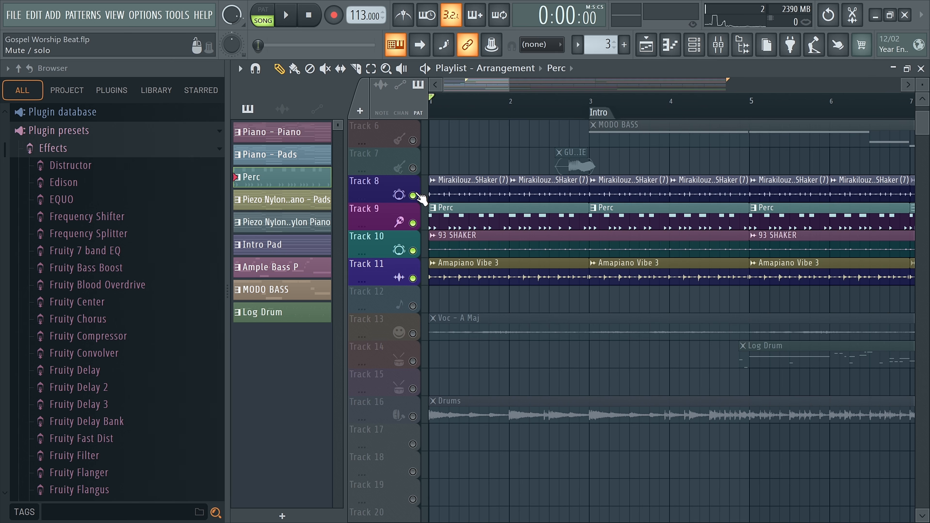
{"action": "key", "text": "space"}
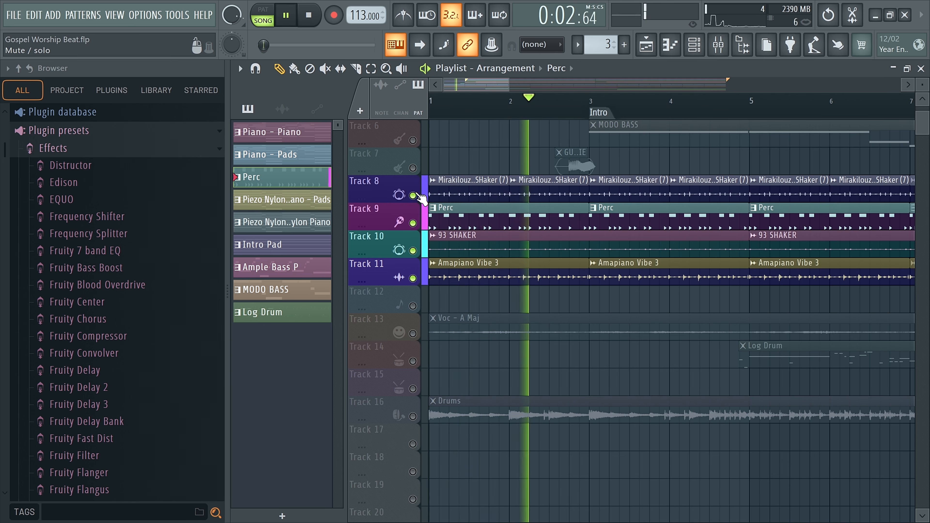
{"action": "key", "text": "space"}
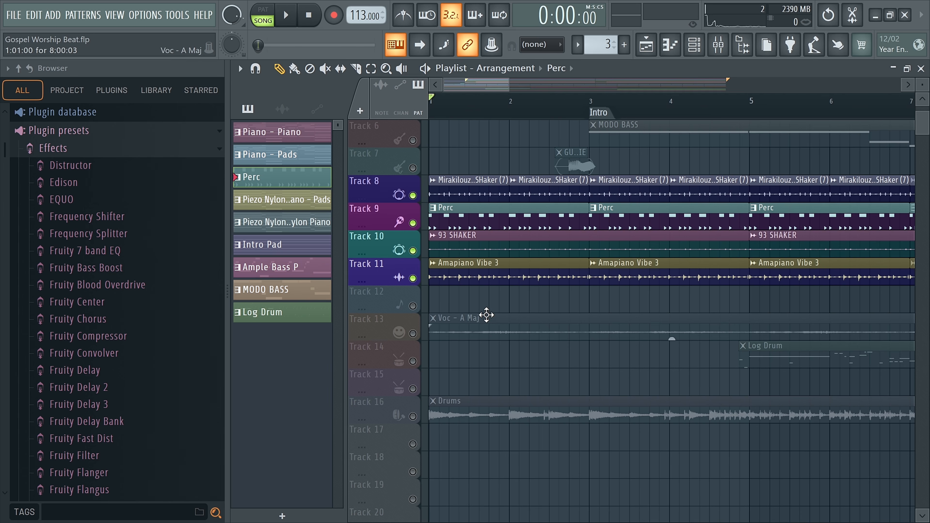
{"action": "scroll", "coordinate": [487, 316], "scroll_direction": "down", "scroll_amount": 6}
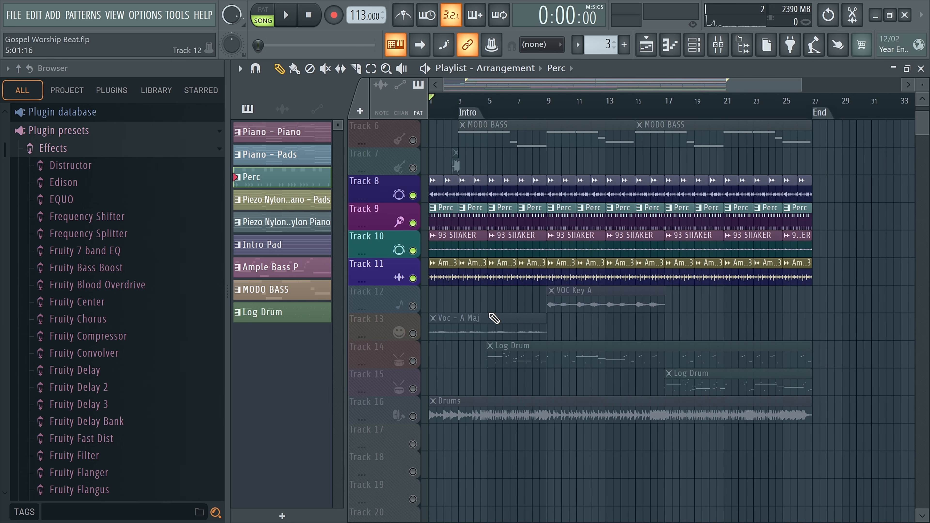
Step: Unmute Track 13 with the Voc - A Maj clip alongside the percussion tracks and play them from the start
{"action": "left_click", "coordinate": [413, 334]}
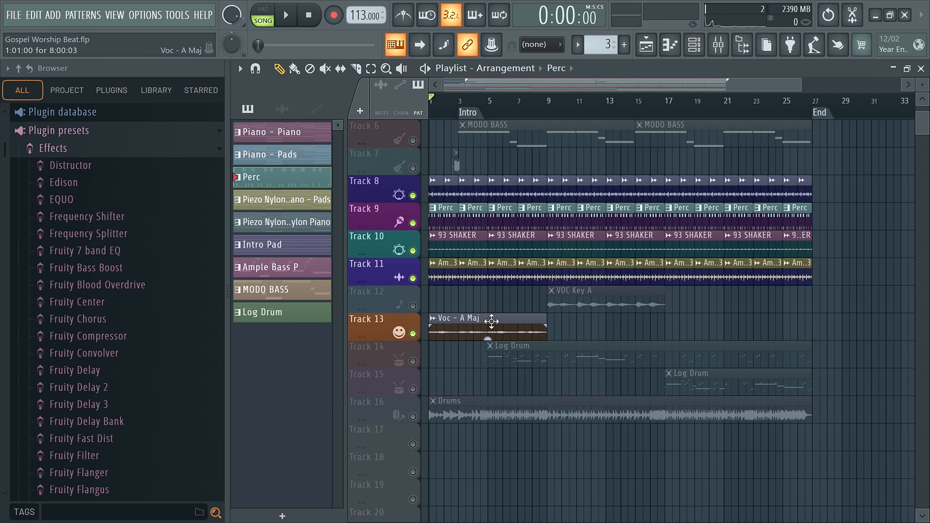
{"action": "key", "text": "space"}
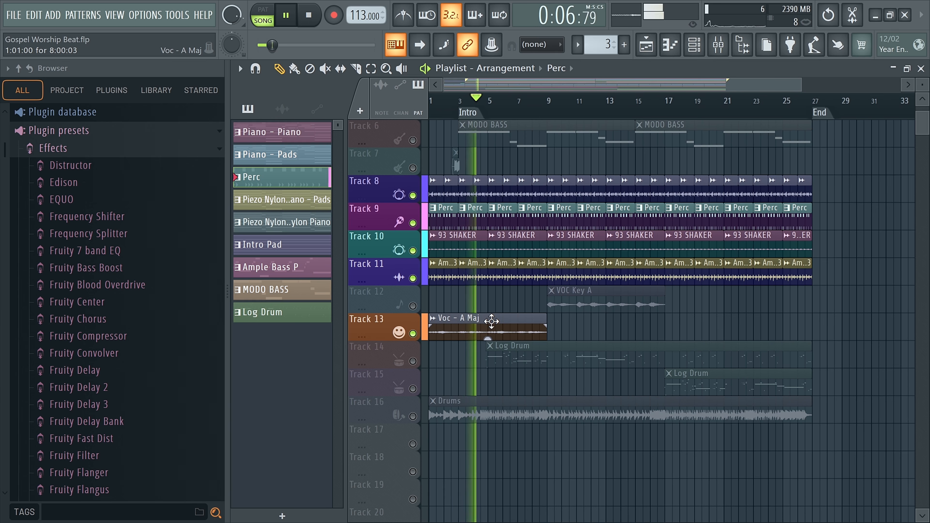
{"action": "key", "text": "space"}
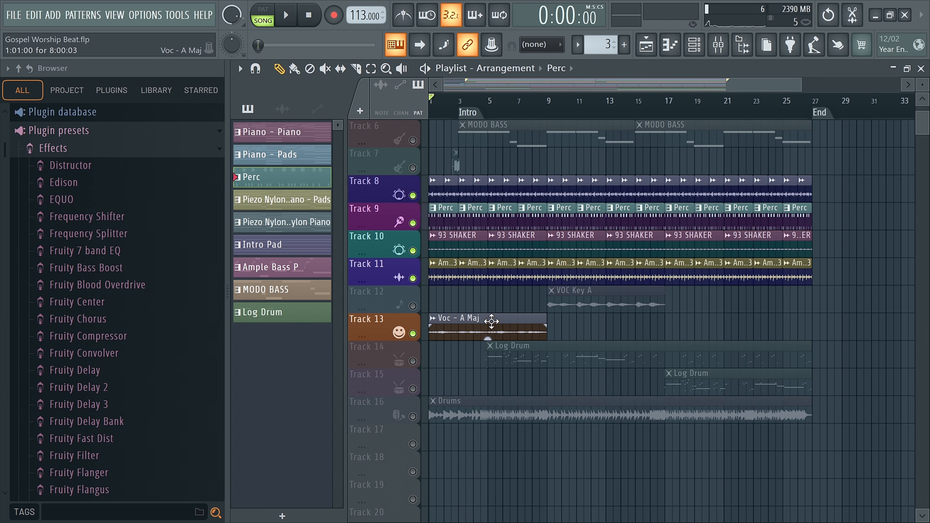
Step: Solo Track 14 with the Log Drum pattern and play it briefly from where the clip begins, just before bar 5
{"action": "right_click", "coordinate": [413, 361]}
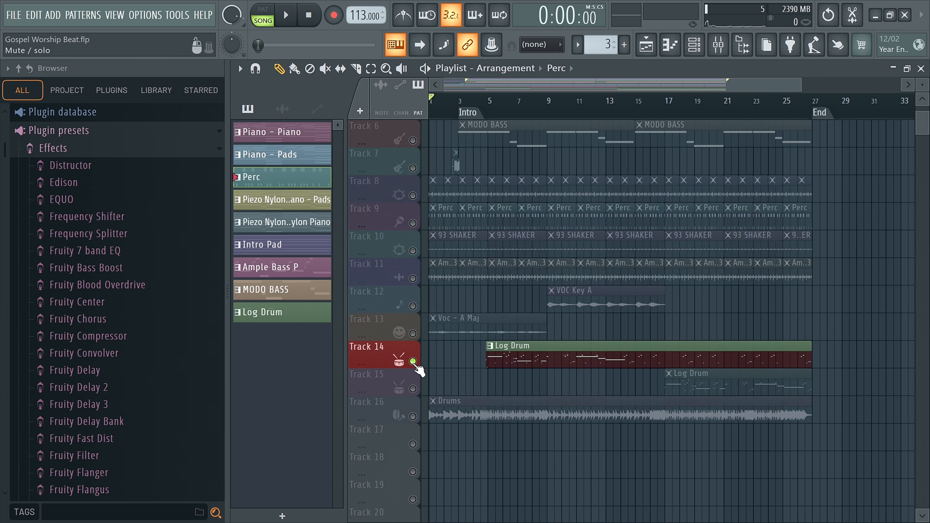
{"action": "left_click", "coordinate": [499, 334]}
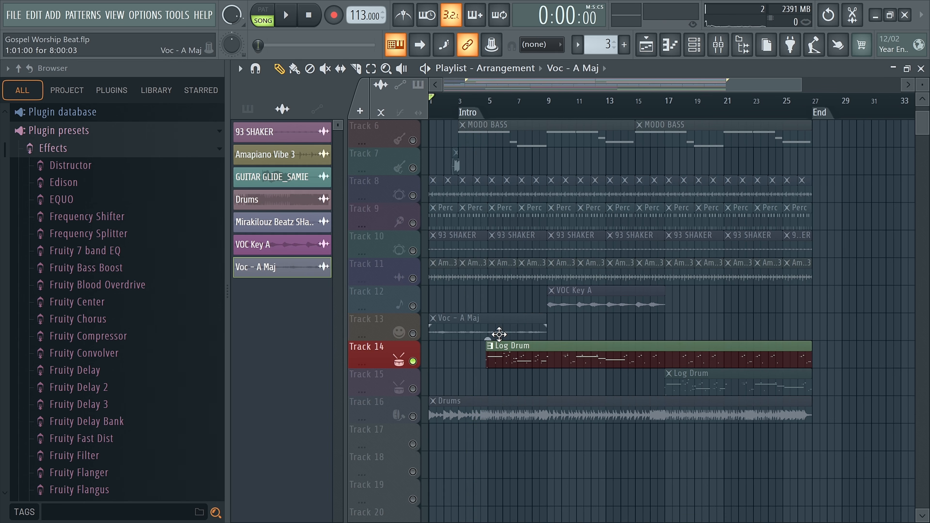
{"action": "left_click", "coordinate": [485, 103]}
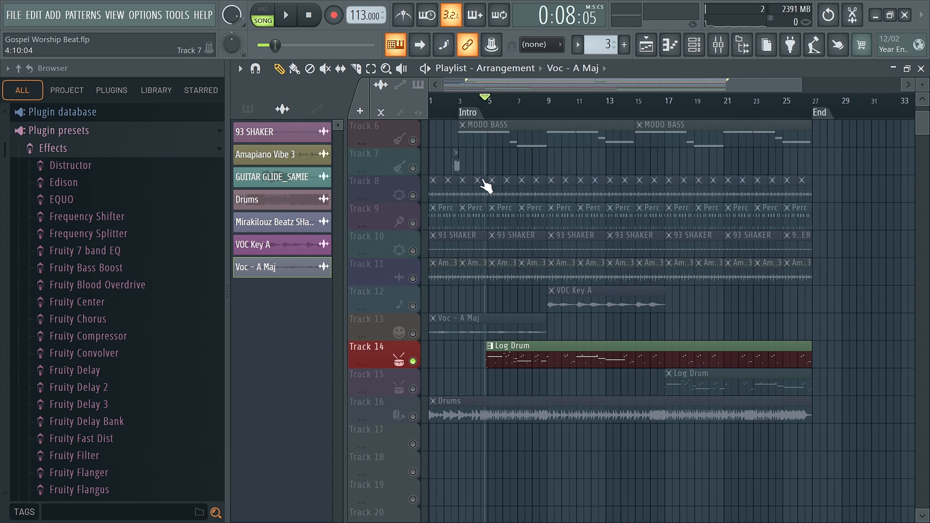
{"action": "scroll", "coordinate": [482, 233], "scroll_direction": "up", "scroll_amount": 4}
{"action": "left_click", "coordinate": [576, 353]}
{"action": "key", "text": "space"}
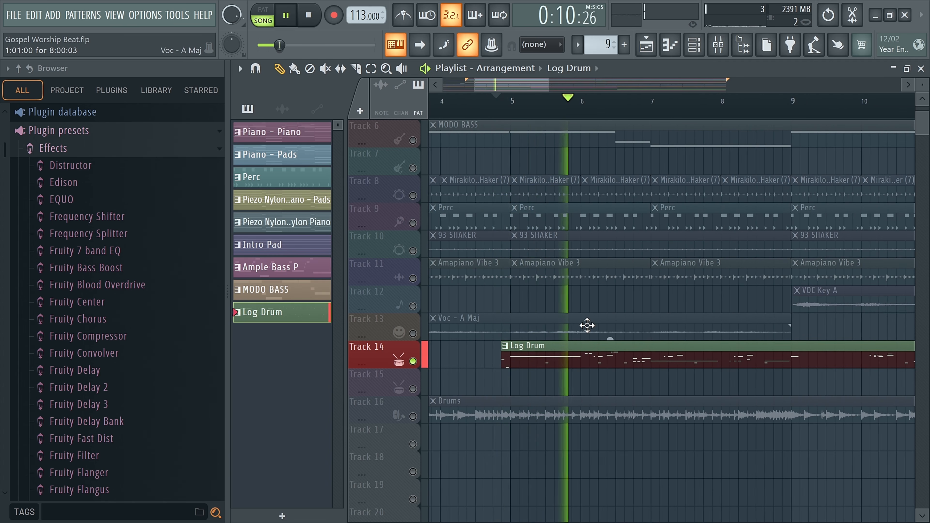
{"action": "key", "text": "space"}
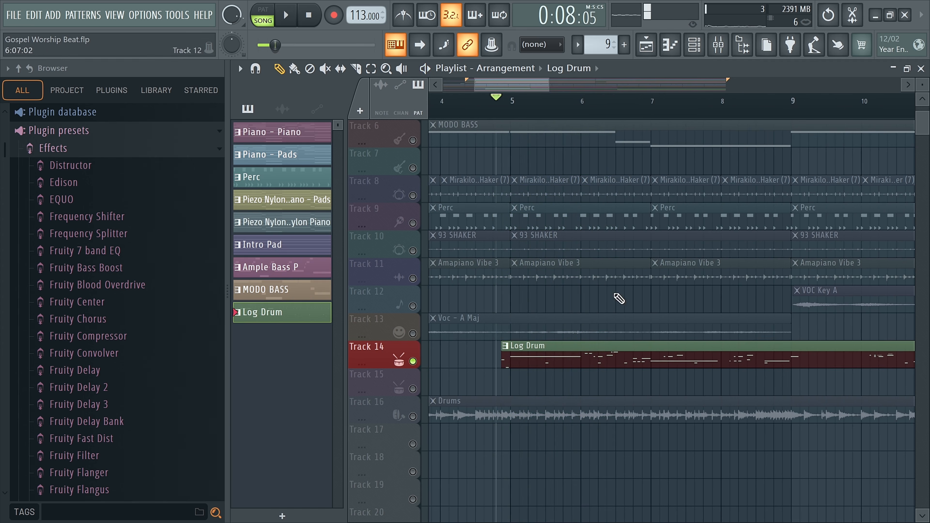
Step: Inspect the Log Drum channel's Fruity DX10 synth, and open the Log Drum notes in the piano roll without the Channel rack
{"action": "left_click", "coordinate": [694, 45]}
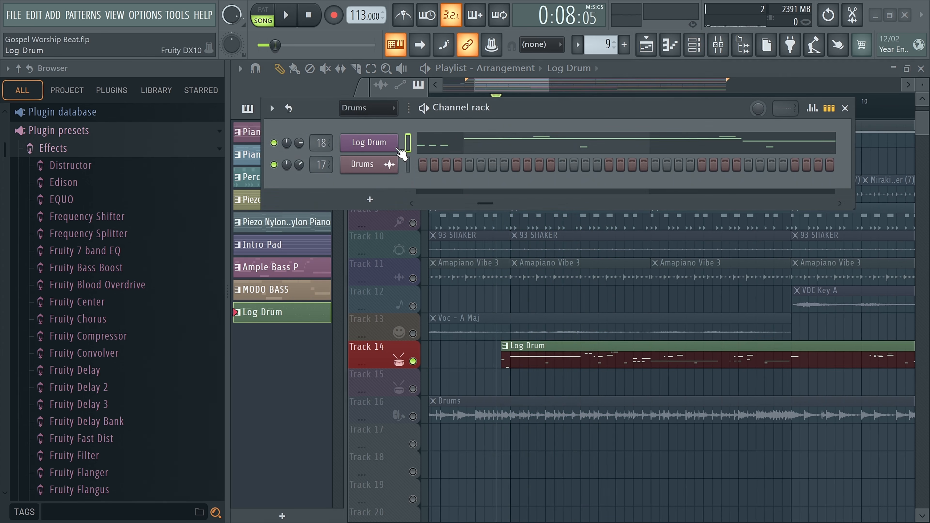
{"action": "left_click", "coordinate": [369, 143]}
{"action": "left_click_drag", "start_coordinate": [318, 129], "coordinate": [347, 129]}
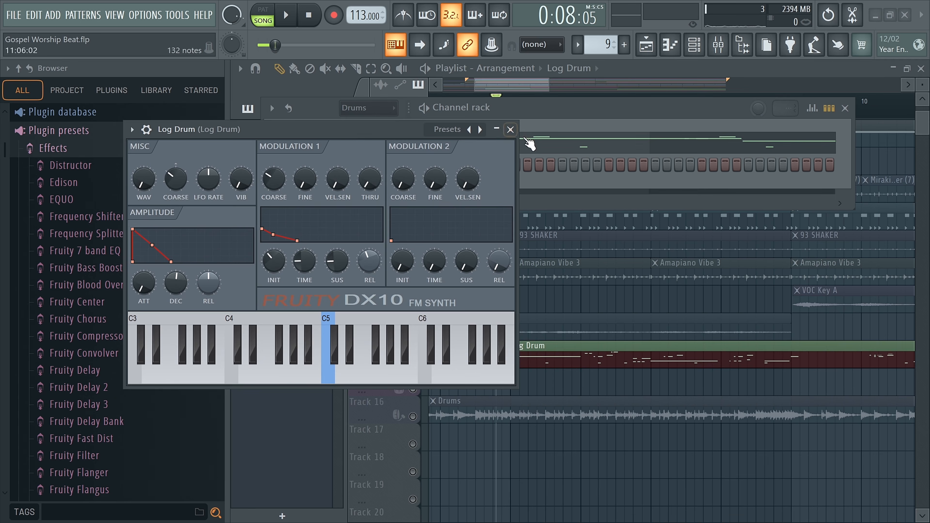
{"action": "left_click", "coordinate": [511, 131]}
{"action": "double_click", "coordinate": [530, 346]}
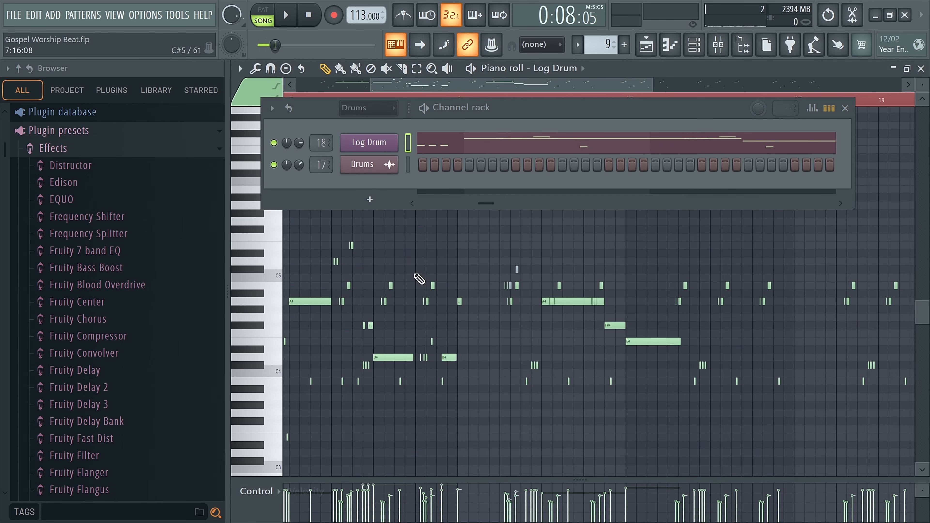
{"action": "left_click", "coordinate": [845, 108]}
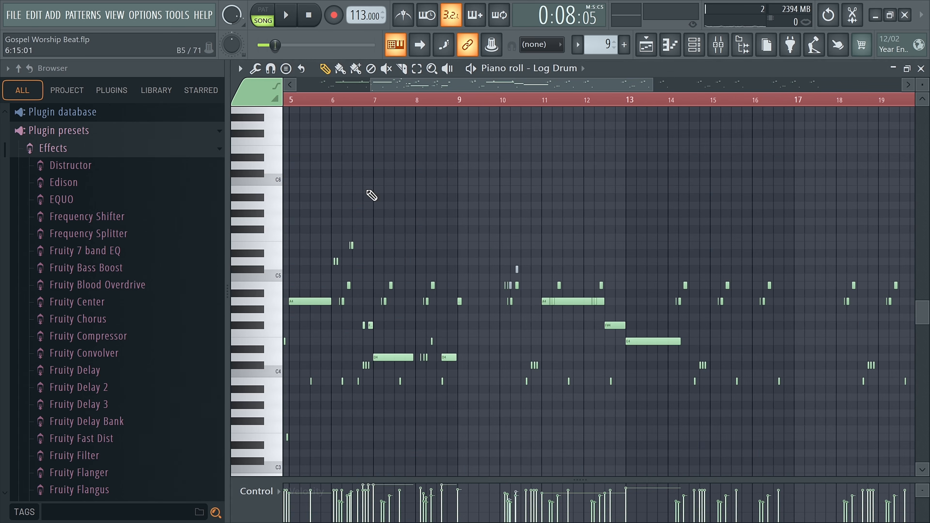
Step: Try out a few short notes above the Log Drum melody, remove them and return to the Playlist
{"action": "left_click", "coordinate": [350, 181]}
{"action": "left_click", "coordinate": [379, 181]}
{"action": "left_click", "coordinate": [354, 150]}
{"action": "left_click", "coordinate": [456, 205]}
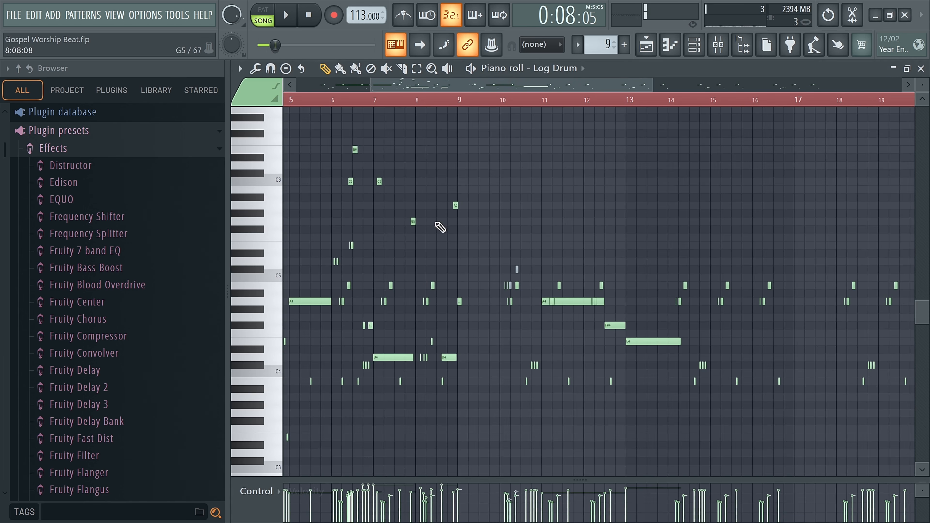
{"action": "right_click", "coordinate": [456, 205]}
{"action": "right_click", "coordinate": [379, 181]}
{"action": "right_click", "coordinate": [351, 182]}
{"action": "right_click", "coordinate": [355, 149]}
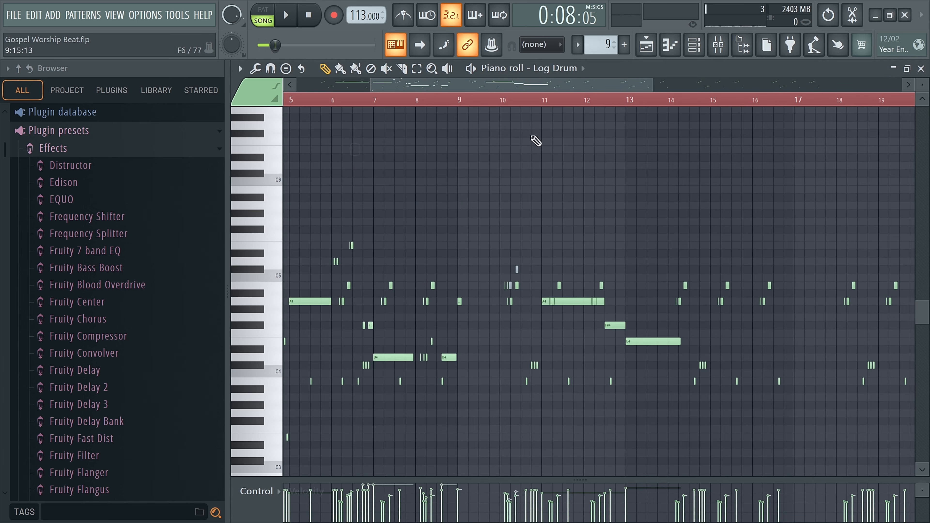
{"action": "left_click", "coordinate": [670, 46]}
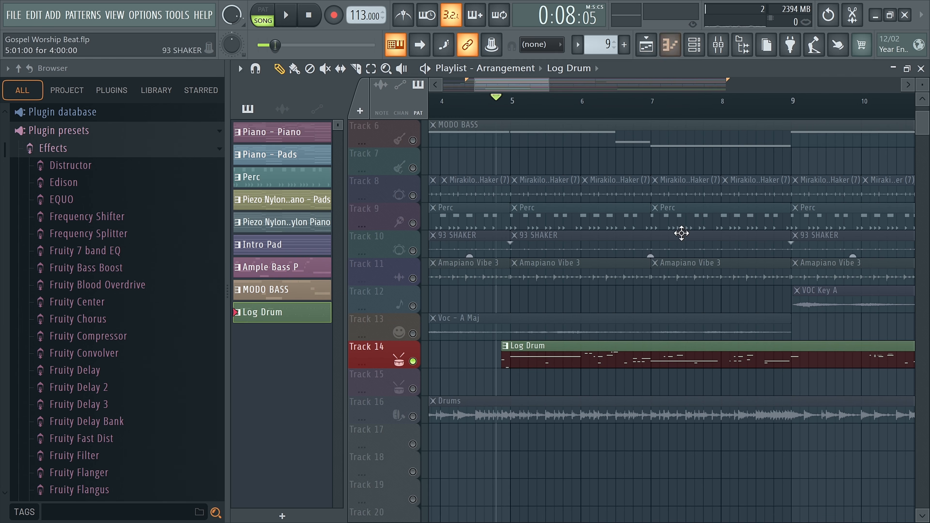
Step: Solo Track 16 with the Drums clip and play it from the start of the song
{"action": "scroll", "coordinate": [686, 233], "scroll_direction": "down", "scroll_amount": 5}
{"action": "left_click", "coordinate": [415, 417]}
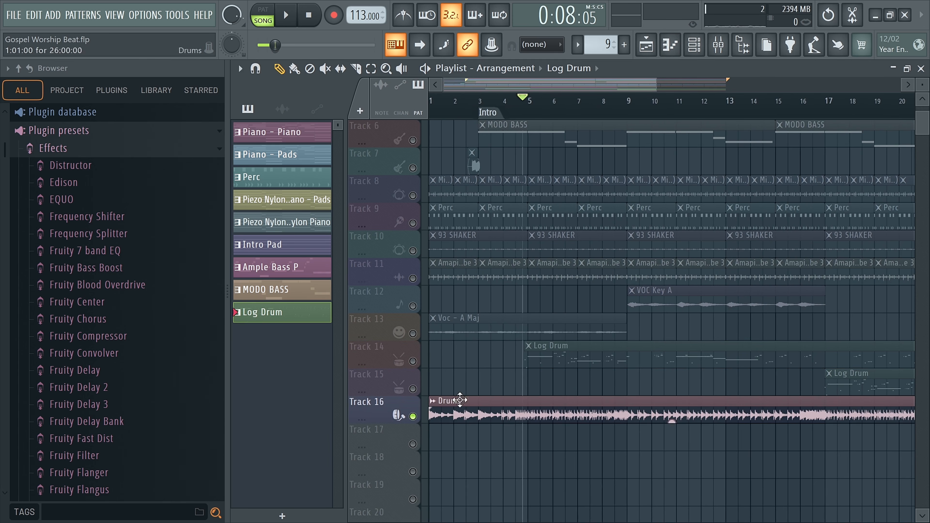
{"action": "key", "text": "space"}
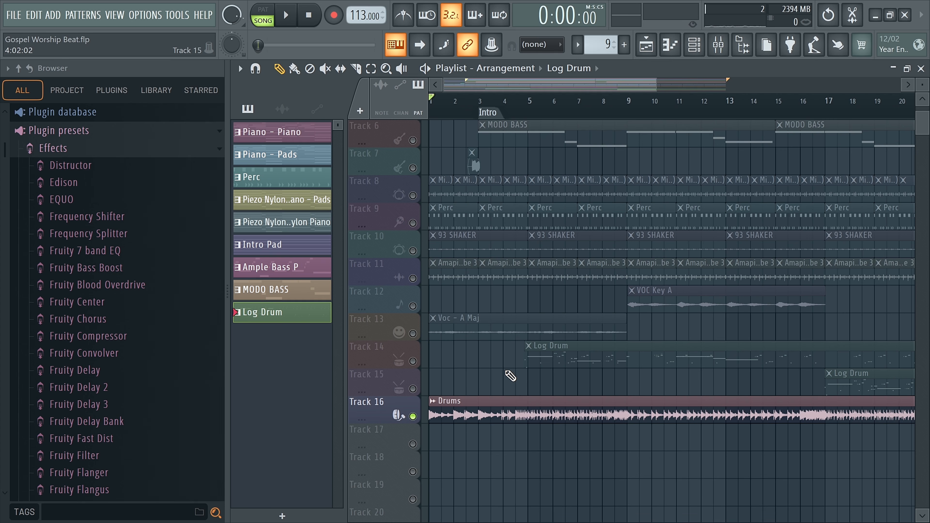
{"action": "key", "text": "space"}
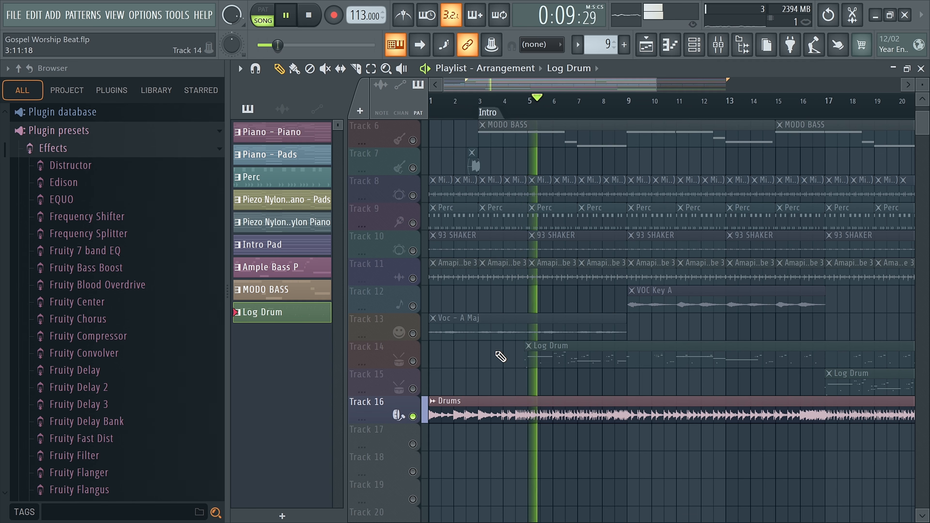
{"action": "key", "text": "space"}
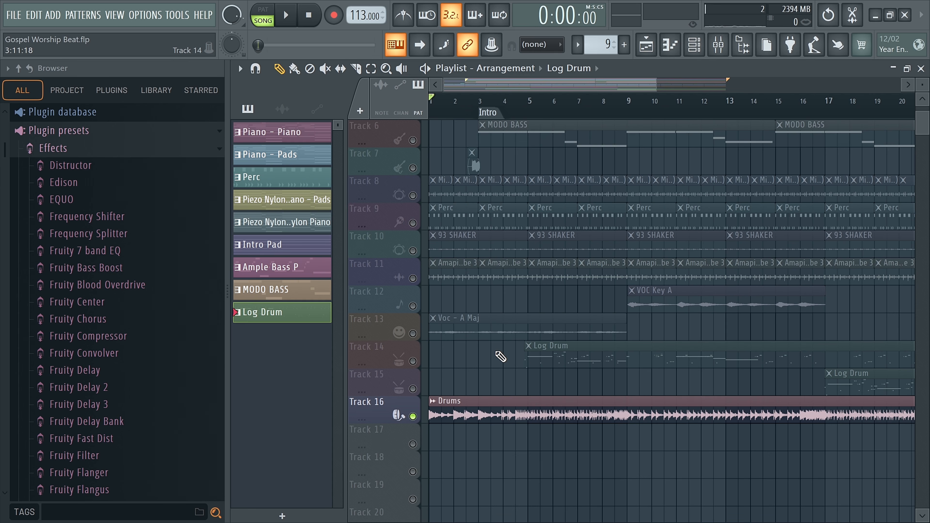
Step: Unmute all playlist tracks again and play the full arrangement from the start
{"action": "scroll", "coordinate": [501, 357], "scroll_direction": "down", "scroll_amount": 3}
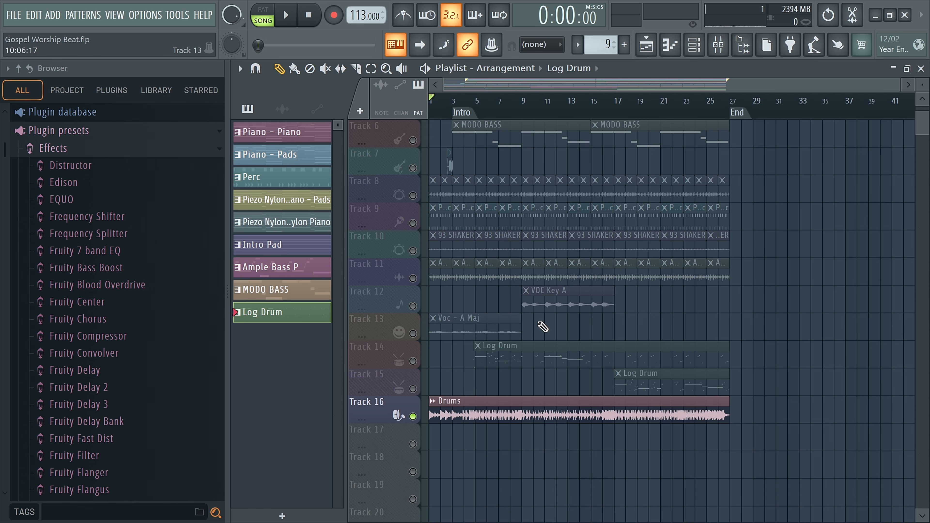
{"action": "scroll", "coordinate": [516, 264], "scroll_direction": "up", "scroll_amount": 3}
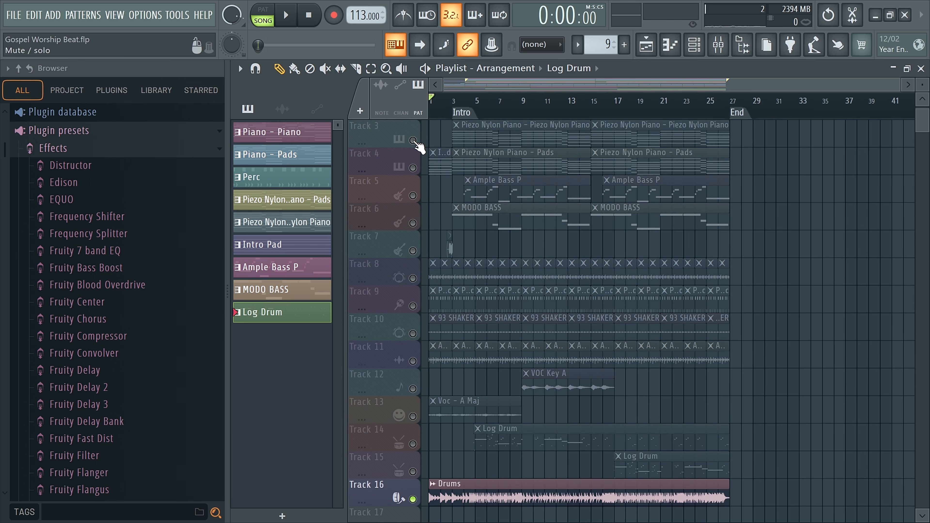
{"action": "right_click", "coordinate": [413, 141]}
{"action": "right_click", "coordinate": [414, 141]}
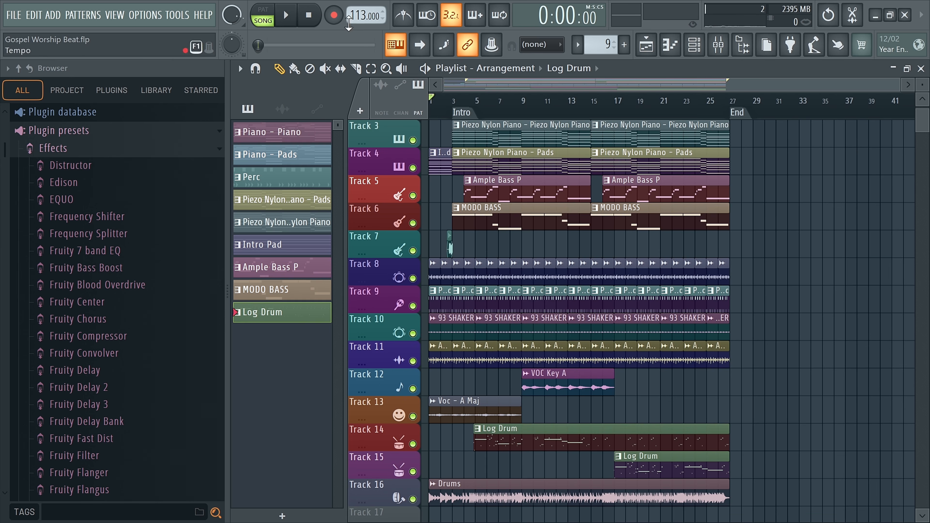
{"action": "key", "text": "space"}
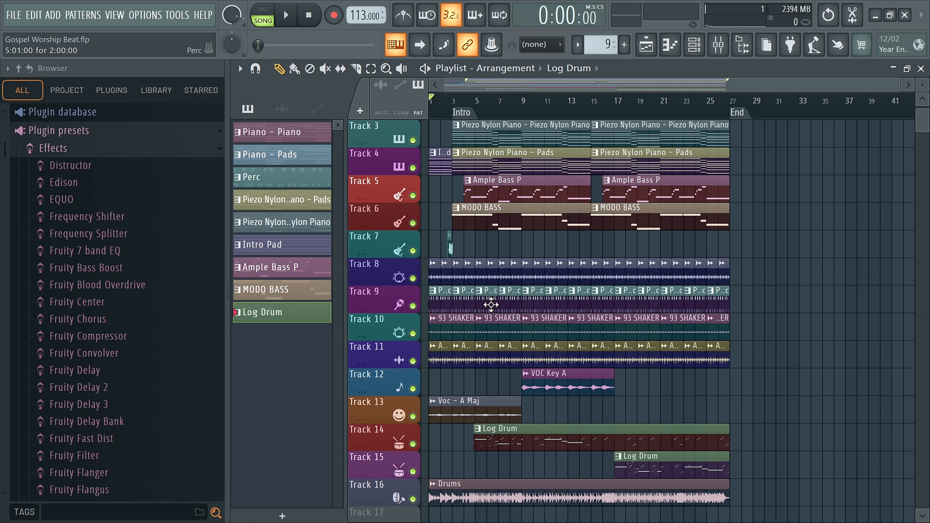
Step: Set the empty Track 17's color to purple #512876 and give it the crown-shaped Master icon
{"action": "scroll", "coordinate": [512, 389], "scroll_direction": "down", "scroll_amount": 1}
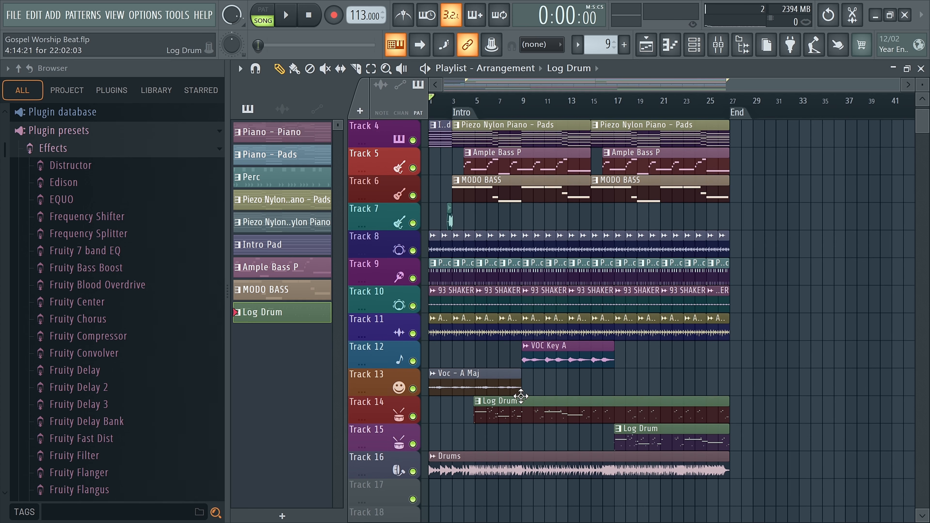
{"action": "scroll", "coordinate": [521, 397], "scroll_direction": "up", "scroll_amount": 2}
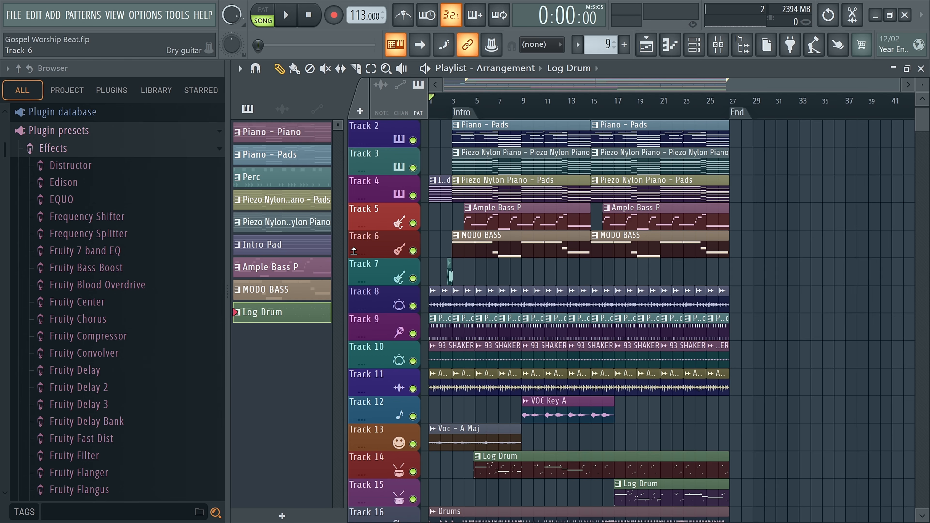
{"action": "scroll", "coordinate": [395, 289], "scroll_direction": "down", "scroll_amount": 5}
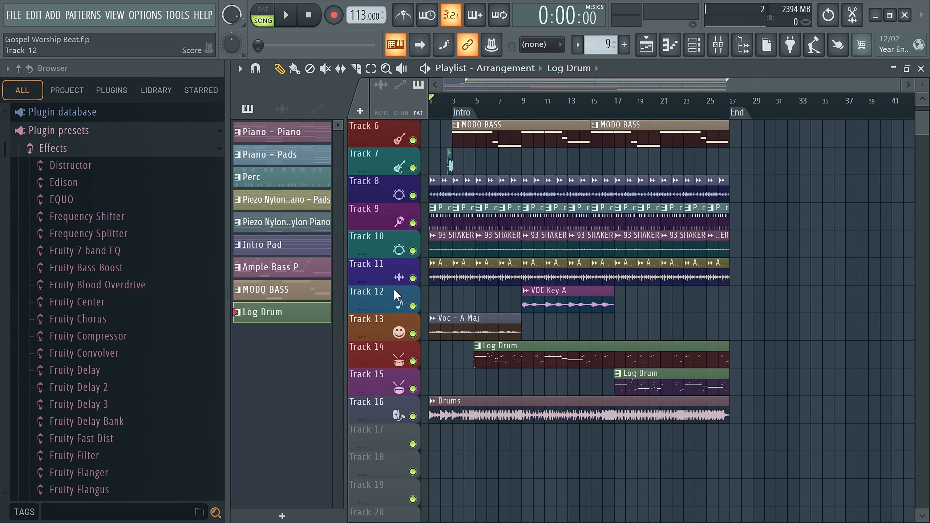
{"action": "right_click", "coordinate": [369, 378]}
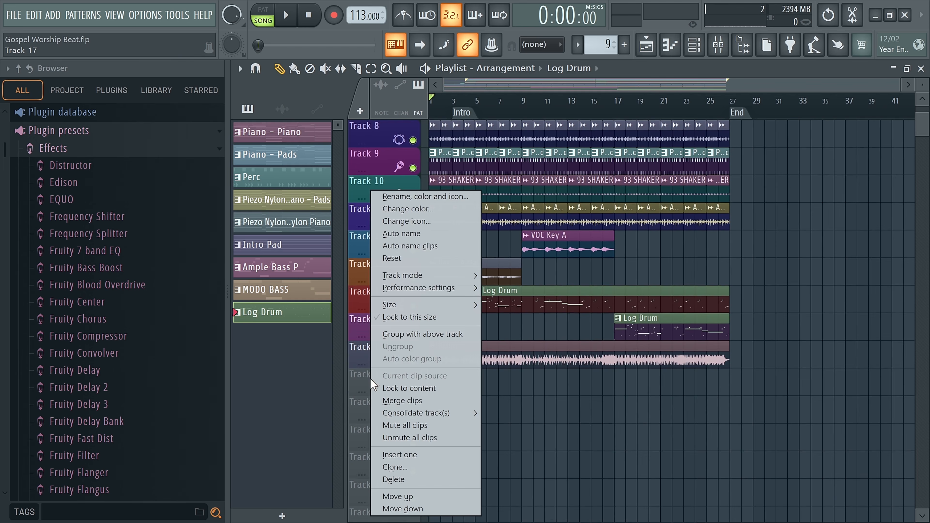
{"action": "left_click", "coordinate": [420, 209]}
{"action": "left_click", "coordinate": [451, 280]}
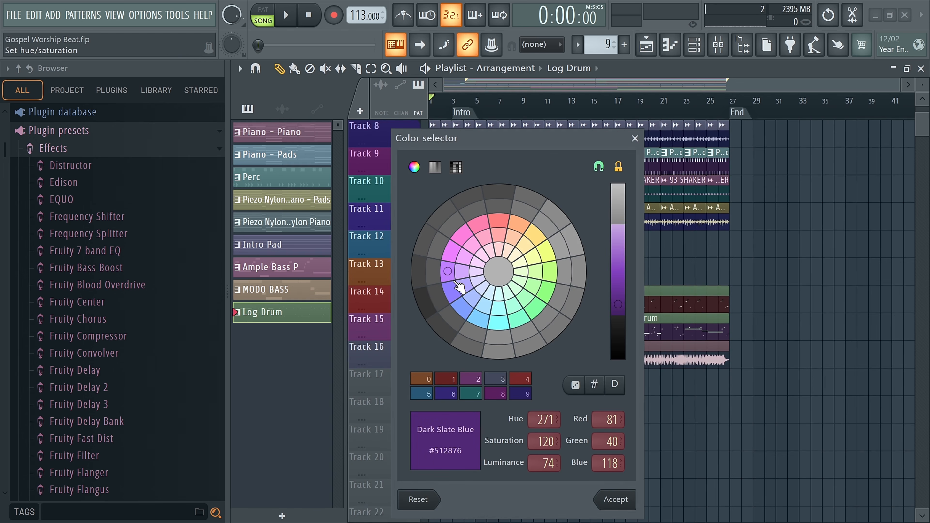
{"action": "left_click", "coordinate": [616, 499]}
{"action": "right_click", "coordinate": [373, 384]}
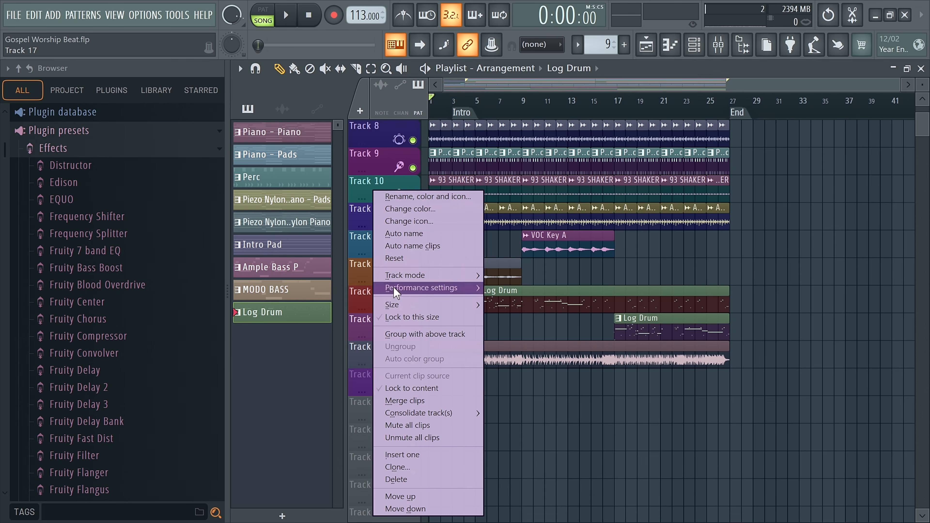
{"action": "left_click", "coordinate": [410, 221]}
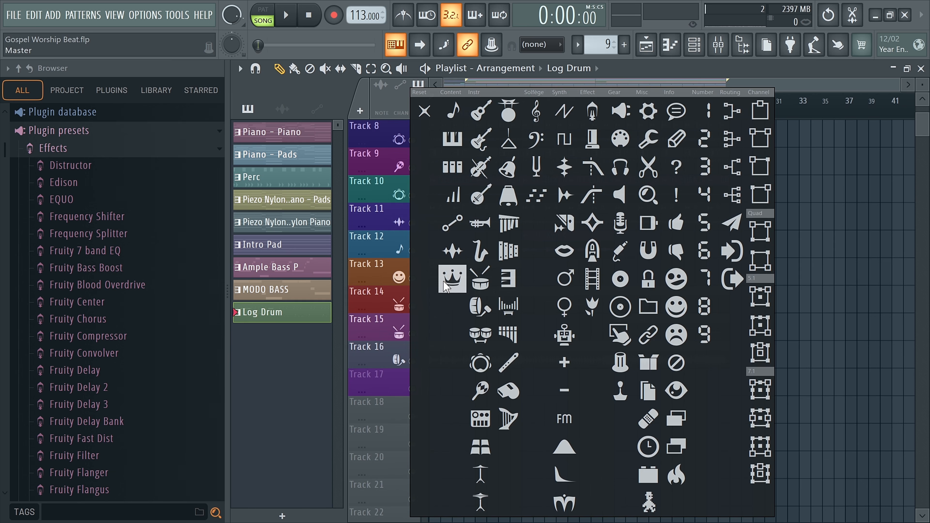
{"action": "left_click", "coordinate": [453, 279]}
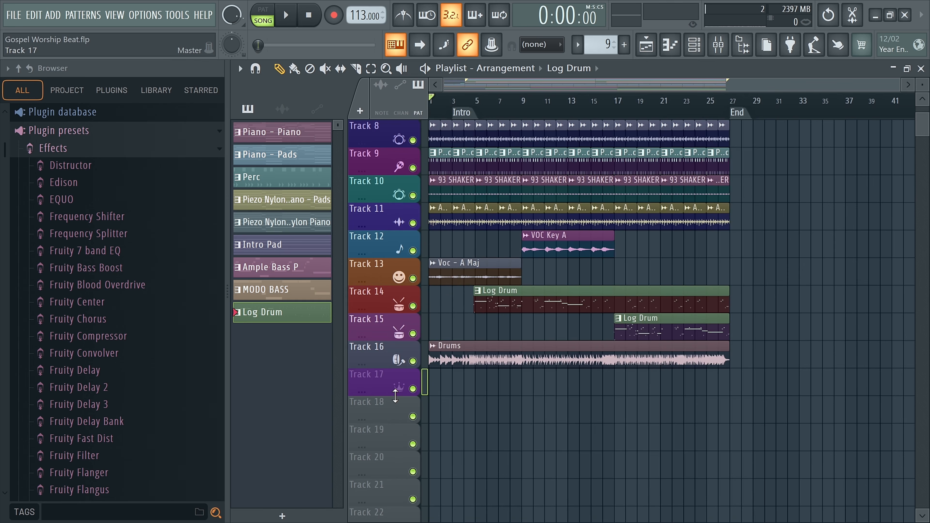
Step: Try assigning random colors to all patterns, from Piano - Piano to Log Drum, and restore their original colors
{"action": "left_click", "coordinate": [295, 133]}
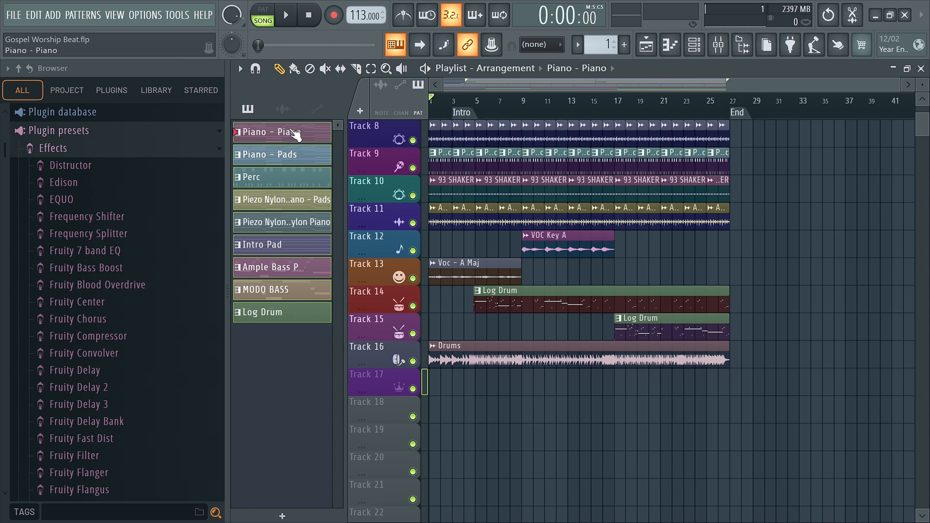
{"action": "right_click", "coordinate": [276, 220]}
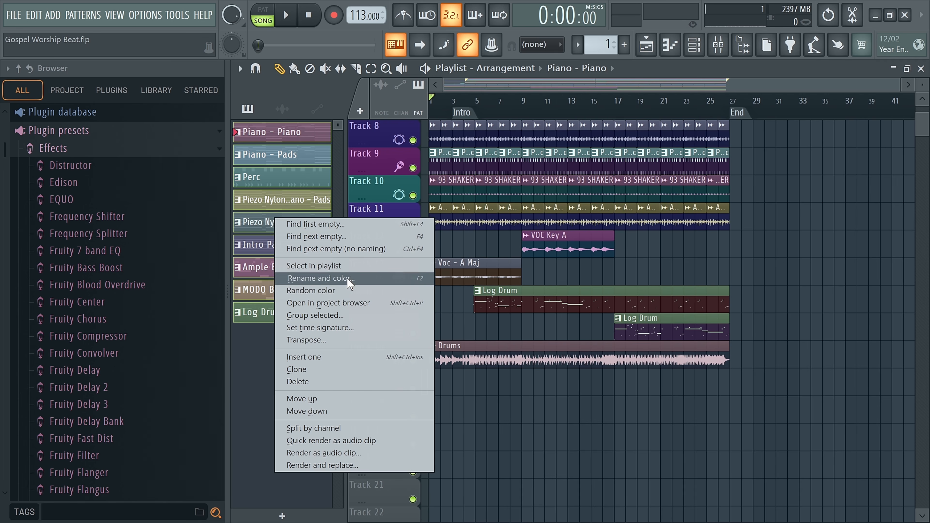
{"action": "left_click", "coordinate": [312, 291]}
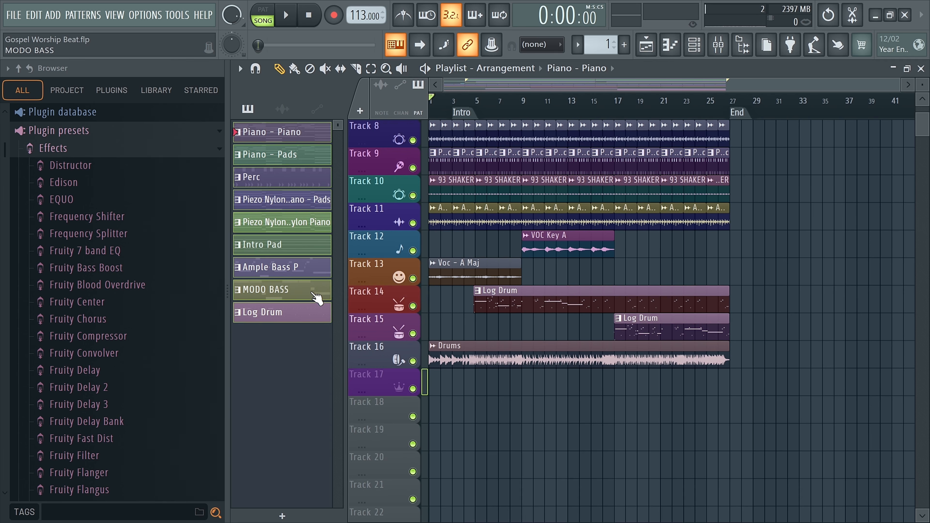
{"action": "scroll", "coordinate": [755, 134], "scroll_direction": "up", "scroll_amount": 2}
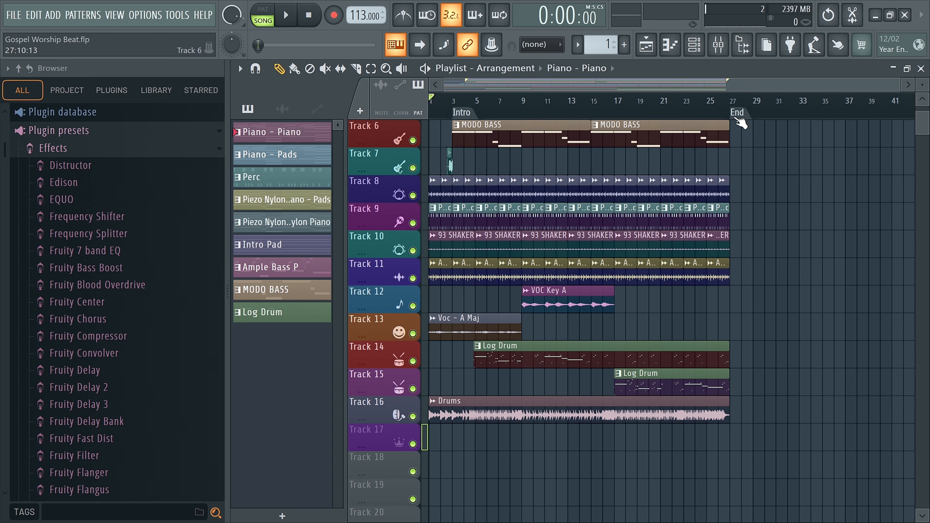
Step: Open the Channel rack, switch its display filter to All, and look through the complete list of channels
{"action": "left_click", "coordinate": [697, 52]}
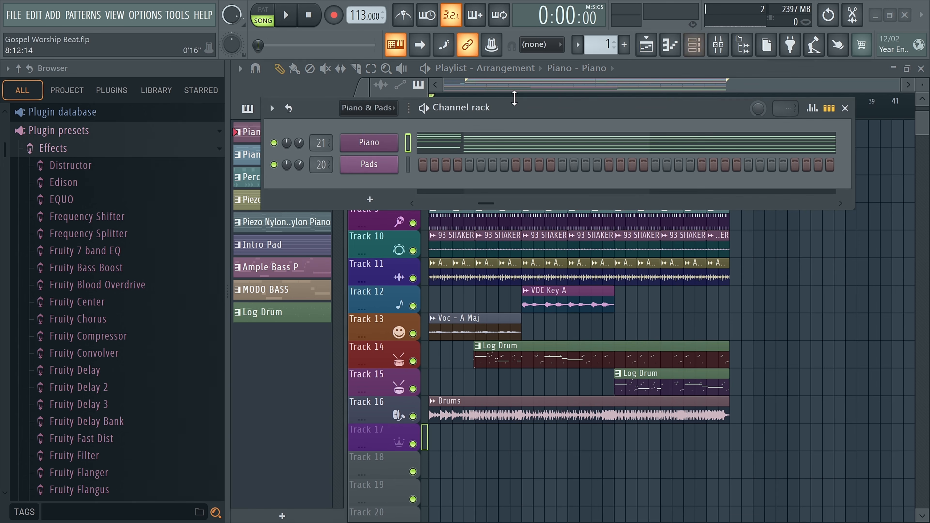
{"action": "left_click_drag", "start_coordinate": [505, 113], "coordinate": [523, 186]}
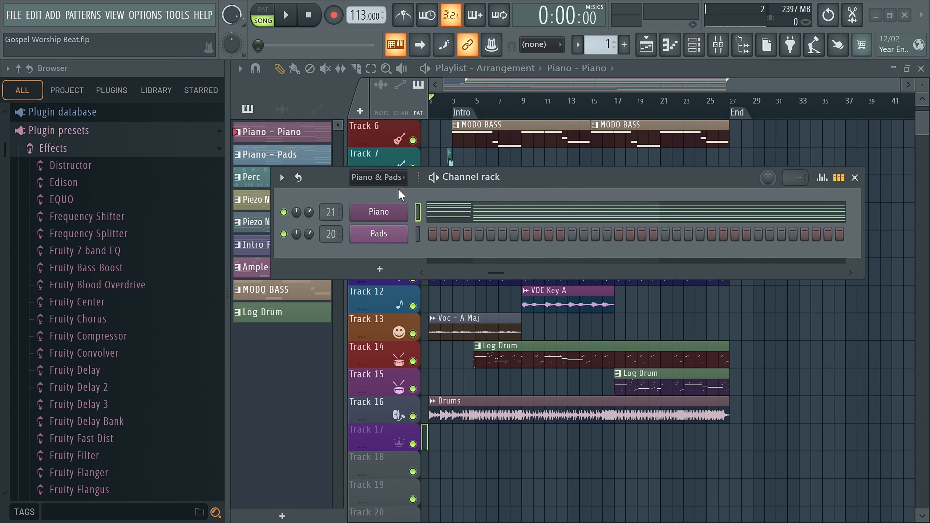
{"action": "left_click", "coordinate": [393, 177]}
{"action": "left_click", "coordinate": [362, 197]}
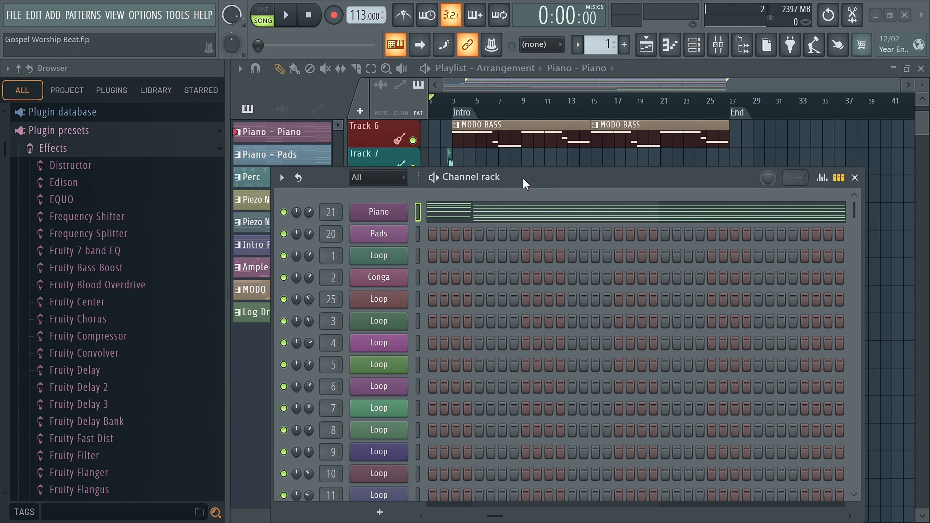
{"action": "left_click_drag", "start_coordinate": [524, 183], "coordinate": [502, 102]}
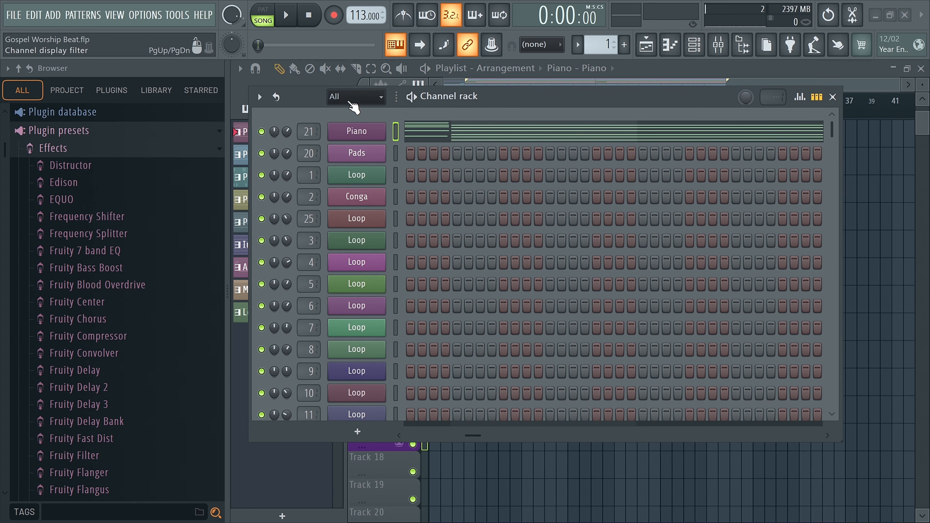
{"action": "scroll", "coordinate": [488, 179], "scroll_direction": "down", "scroll_amount": 3}
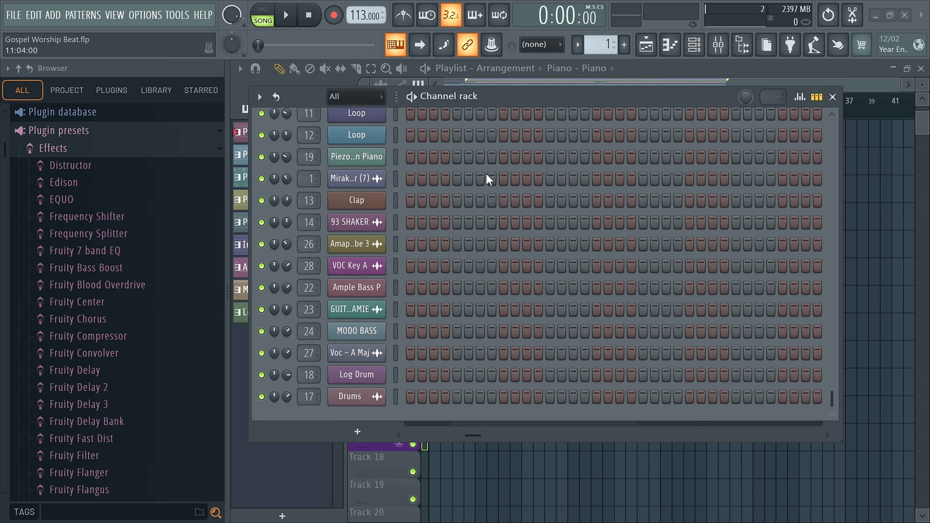
{"action": "left_click_drag", "start_coordinate": [478, 183], "coordinate": [469, 193]}
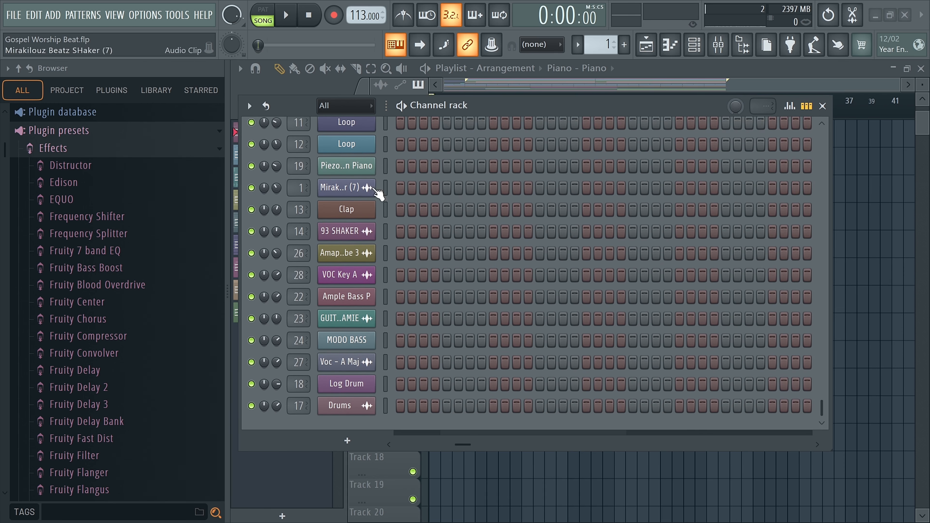
{"action": "scroll", "coordinate": [387, 207], "scroll_direction": "up", "scroll_amount": 6}
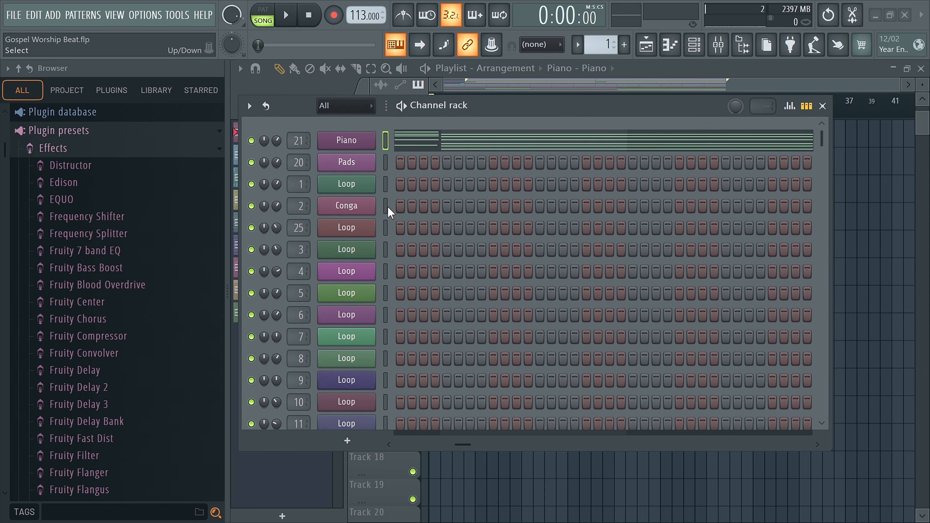
Step: Filter the Channel rack to show only the Audio group
{"action": "left_click_drag", "start_coordinate": [295, 111], "coordinate": [299, 133]}
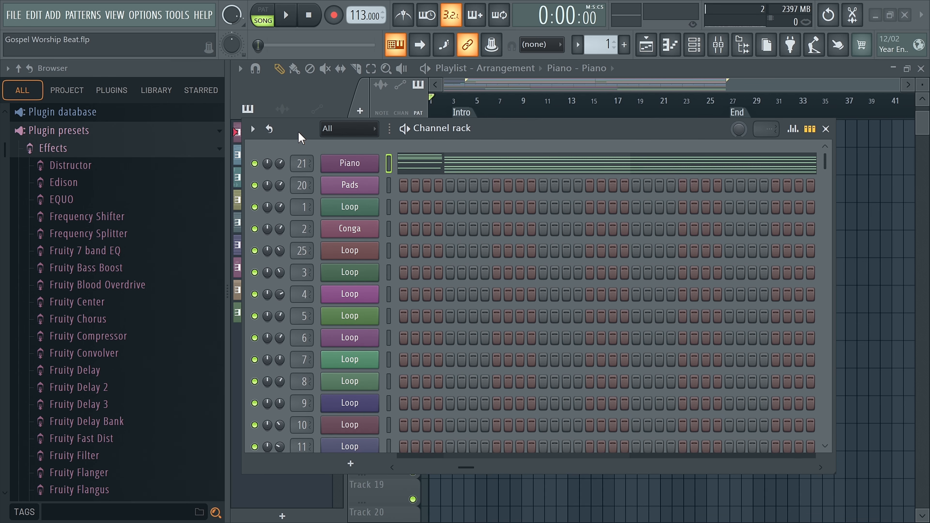
{"action": "left_click", "coordinate": [333, 129]}
{"action": "left_click", "coordinate": [338, 165]}
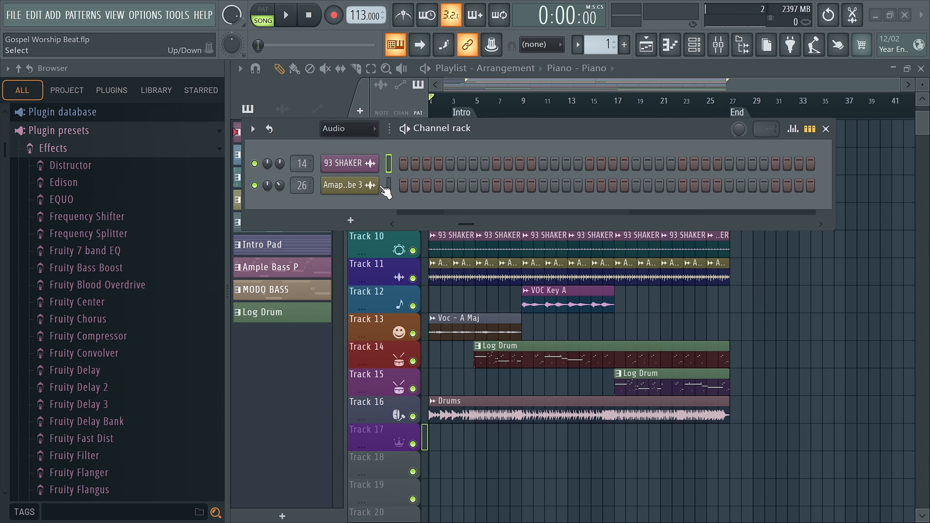
Step: Filter the Channel rack to the Bass group and view the Ample Bass P instrument, then close its window
{"action": "left_click", "coordinate": [333, 129]}
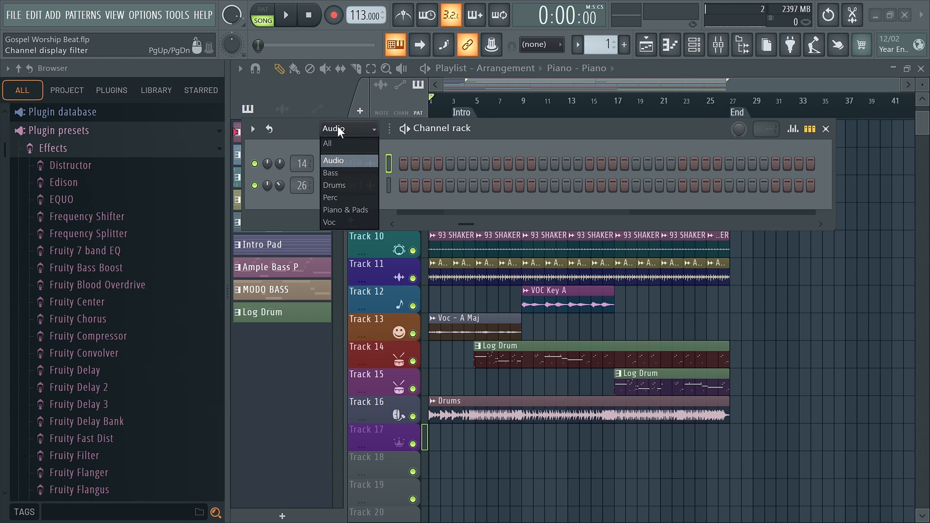
{"action": "left_click", "coordinate": [346, 174]}
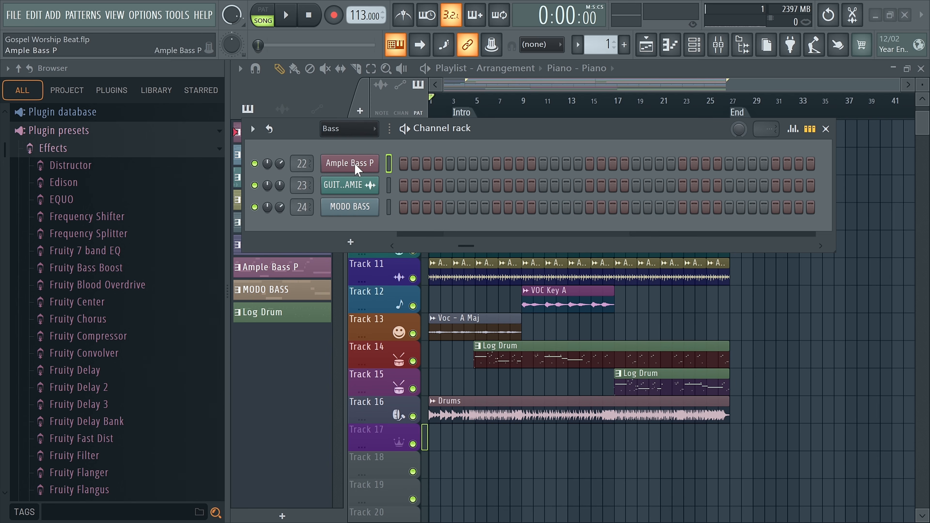
{"action": "left_click", "coordinate": [357, 163]}
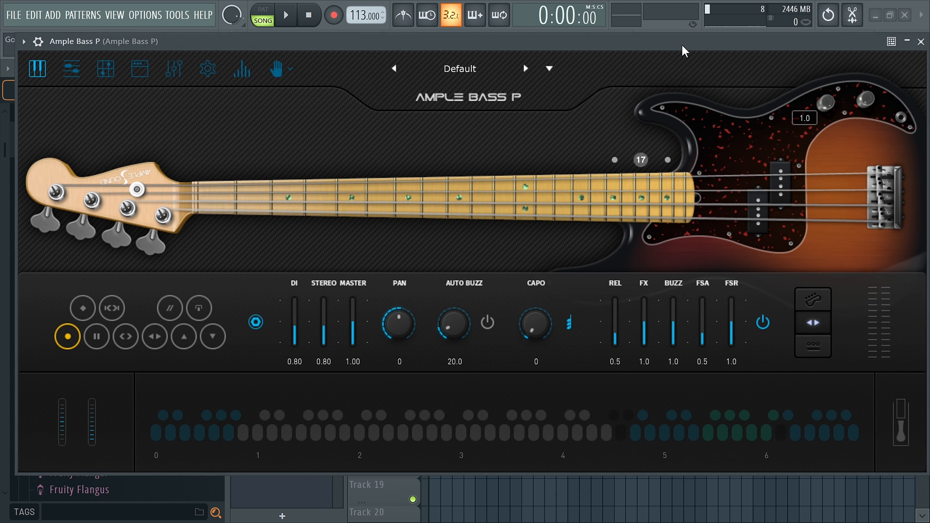
{"action": "left_click_drag", "start_coordinate": [682, 46], "coordinate": [611, 44]}
{"action": "left_click", "coordinate": [850, 42]}
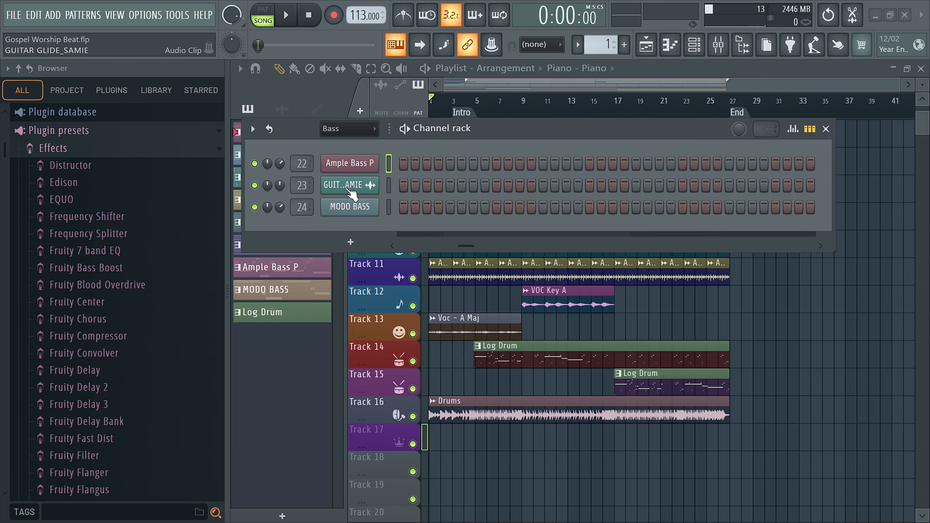
Step: Examine the MODO BASS instrument twice and Ample Bass P once more, closing each plugin window after viewing
{"action": "left_click", "coordinate": [350, 207]}
{"action": "left_click_drag", "start_coordinate": [183, 122], "coordinate": [302, 150]}
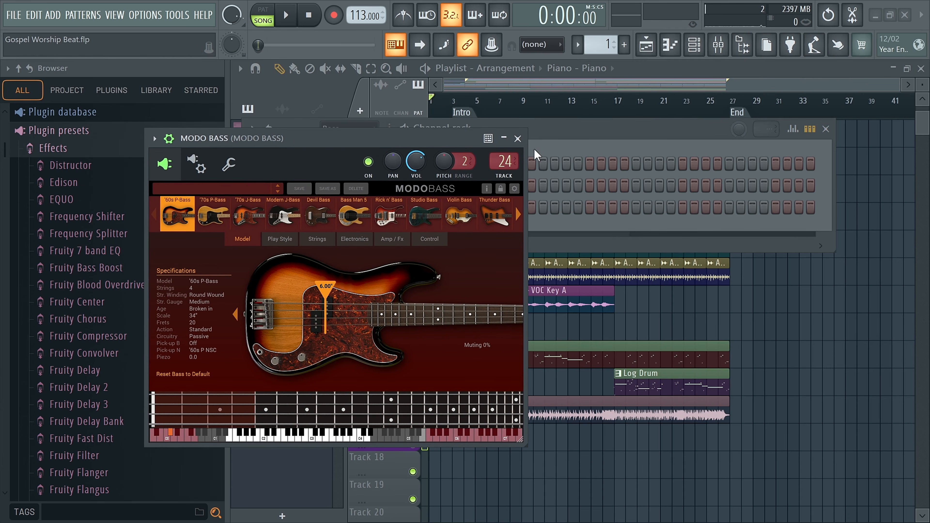
{"action": "left_click", "coordinate": [526, 143]}
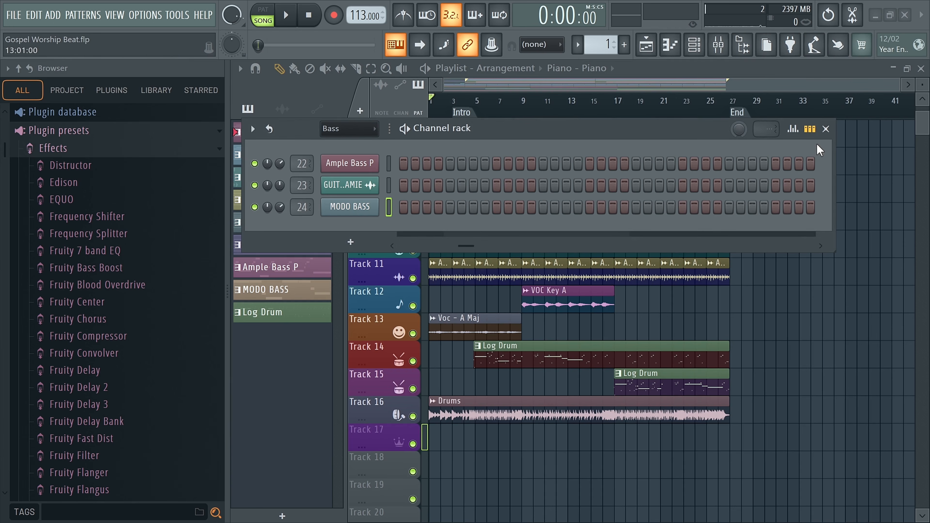
{"action": "left_click", "coordinate": [350, 206]}
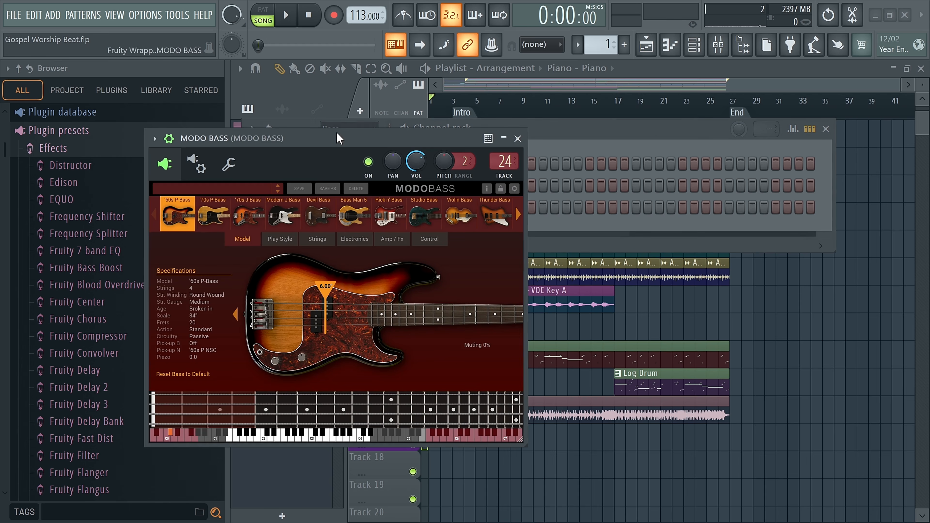
{"action": "left_click", "coordinate": [518, 139]}
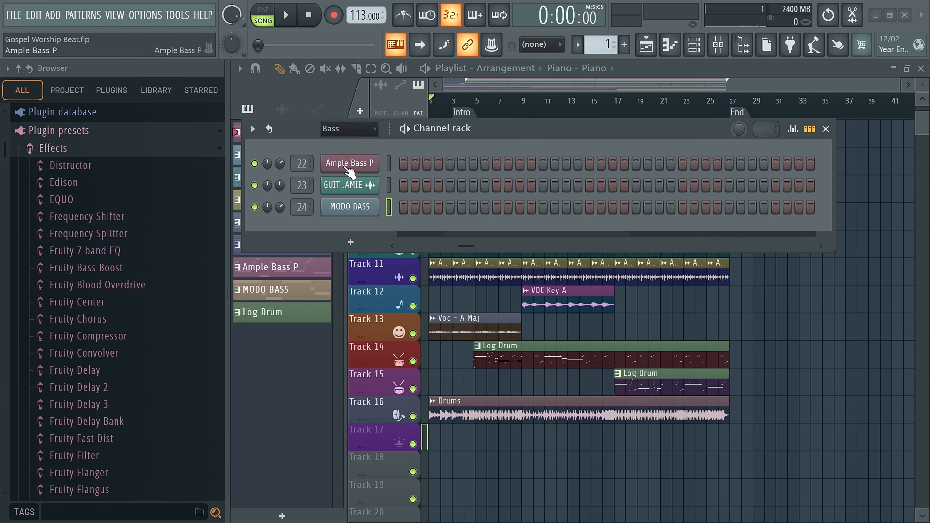
{"action": "left_click", "coordinate": [376, 164]}
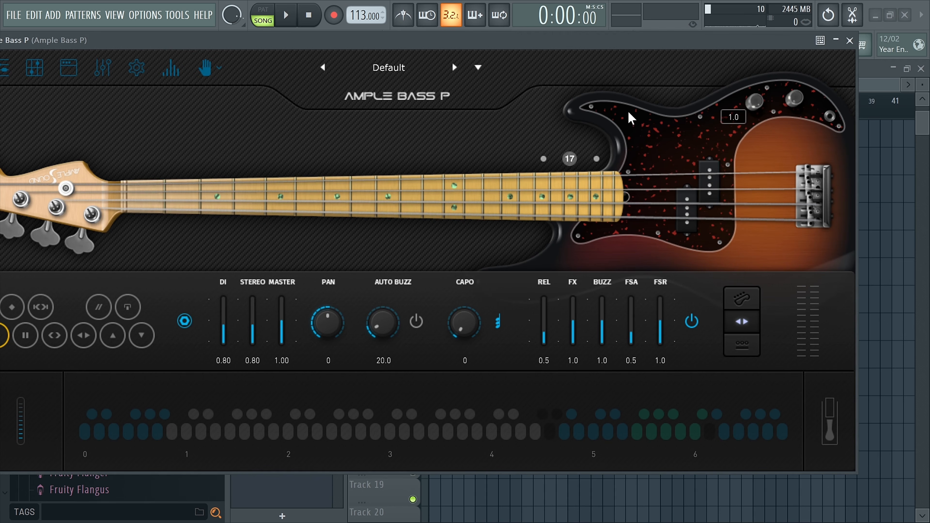
{"action": "left_click", "coordinate": [850, 40]}
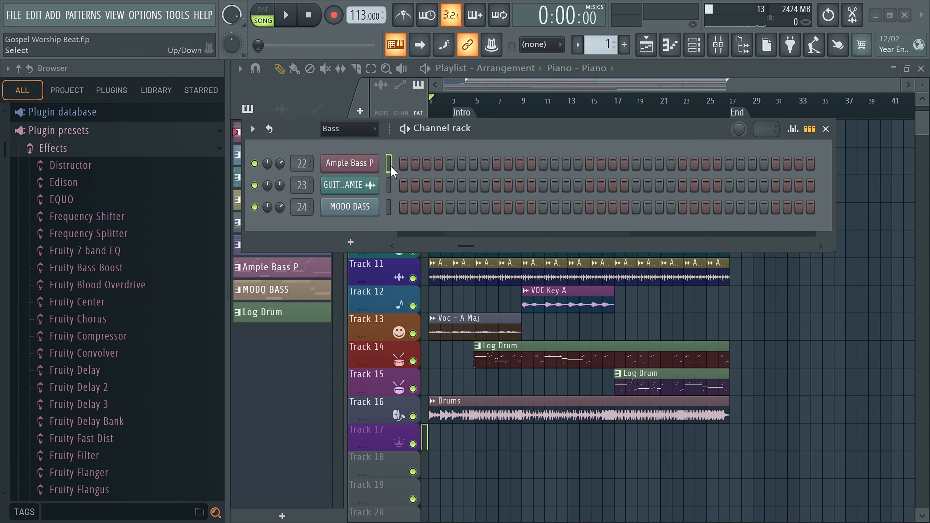
Step: Filter the Channel rack to the Drums group and examine the Log Drum and Drums channel settings, closing both windows
{"action": "left_click", "coordinate": [349, 130]}
{"action": "left_click", "coordinate": [372, 185]}
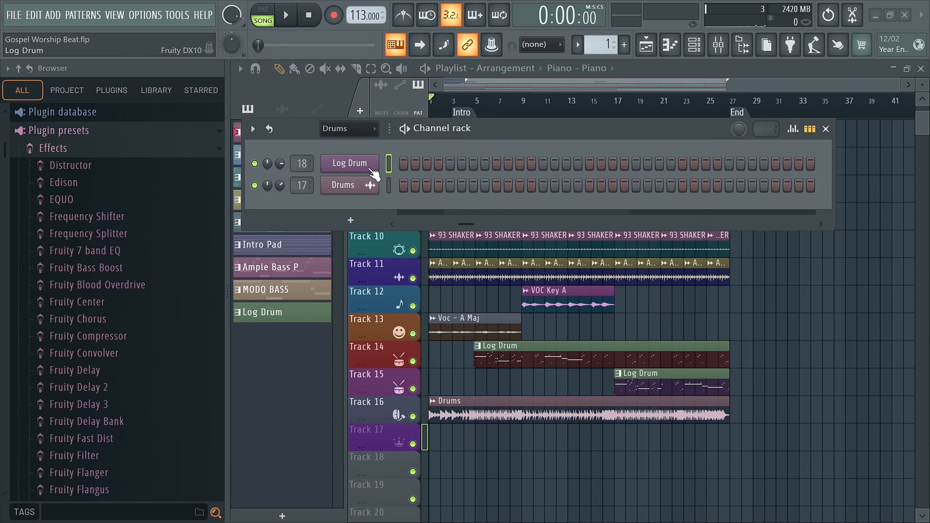
{"action": "left_click", "coordinate": [350, 163]}
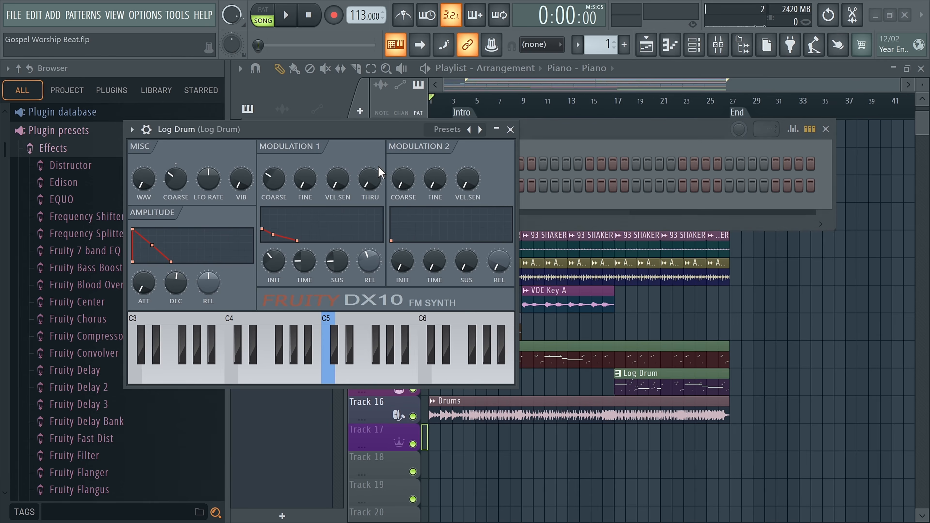
{"action": "left_click", "coordinate": [511, 128]}
{"action": "left_click", "coordinate": [353, 187]}
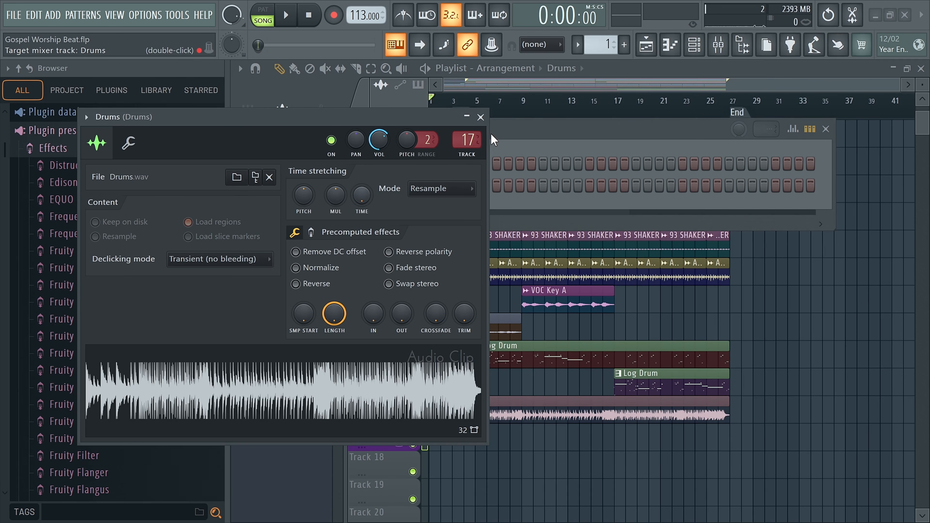
{"action": "left_click", "coordinate": [481, 117]}
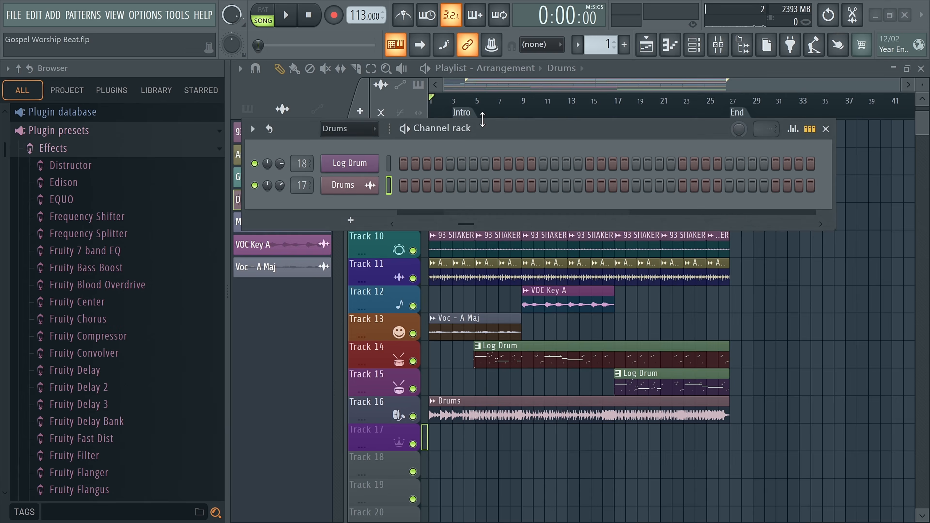
Step: Filter the Channel rack to the Perc group and view the first Loop channel's sampler settings, then close them
{"action": "left_click", "coordinate": [349, 129]}
{"action": "left_click", "coordinate": [329, 196]}
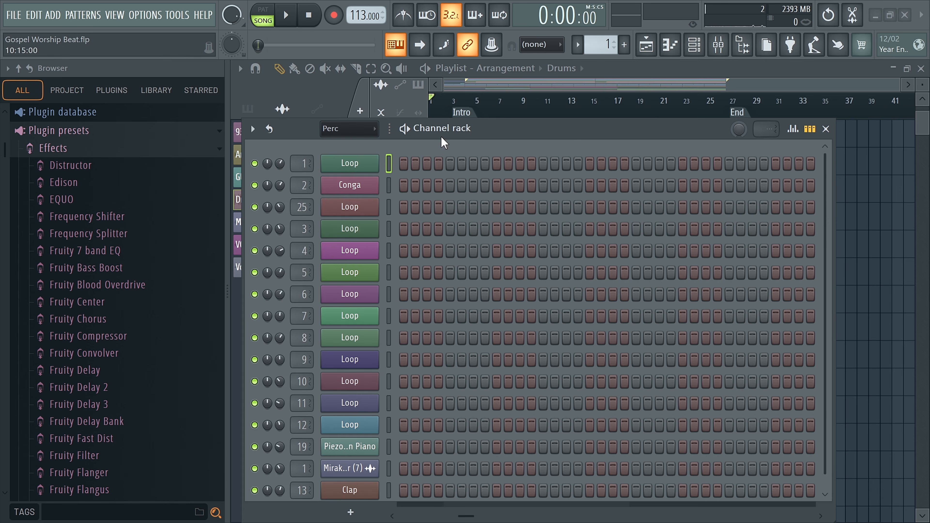
{"action": "left_click_drag", "start_coordinate": [406, 125], "coordinate": [415, 52]}
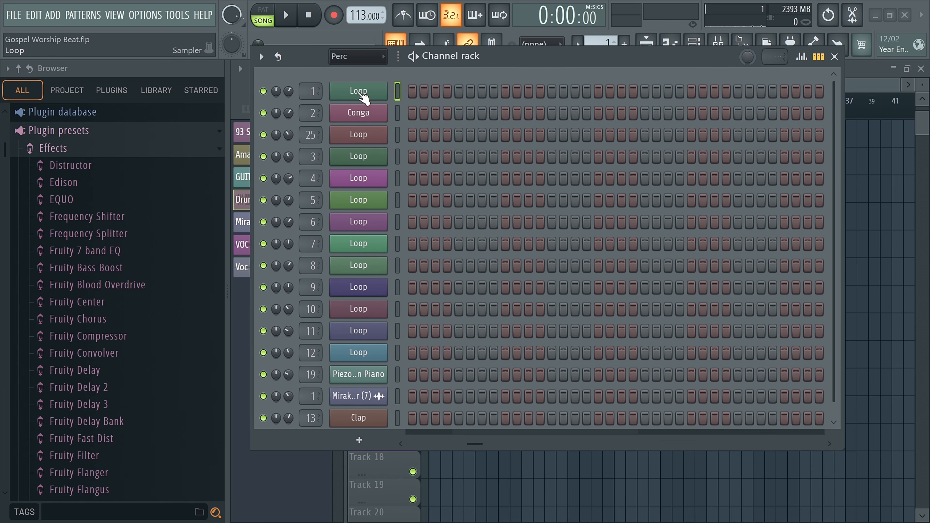
{"action": "left_click", "coordinate": [362, 96]}
{"action": "left_click", "coordinate": [405, 41]}
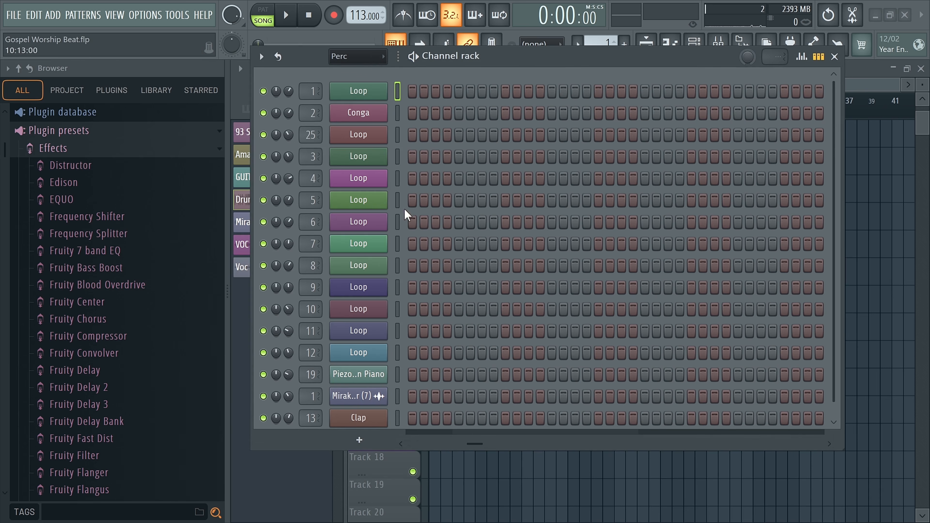
Step: Uncover the playlist tracks behind the Channel rack and make the Perc pattern from Track 9 the active pattern
{"action": "scroll", "coordinate": [474, 208], "scroll_direction": "down", "scroll_amount": 1}
{"action": "left_click_drag", "start_coordinate": [491, 58], "coordinate": [492, 316]}
{"action": "scroll", "coordinate": [499, 248], "scroll_direction": "down", "scroll_amount": 3}
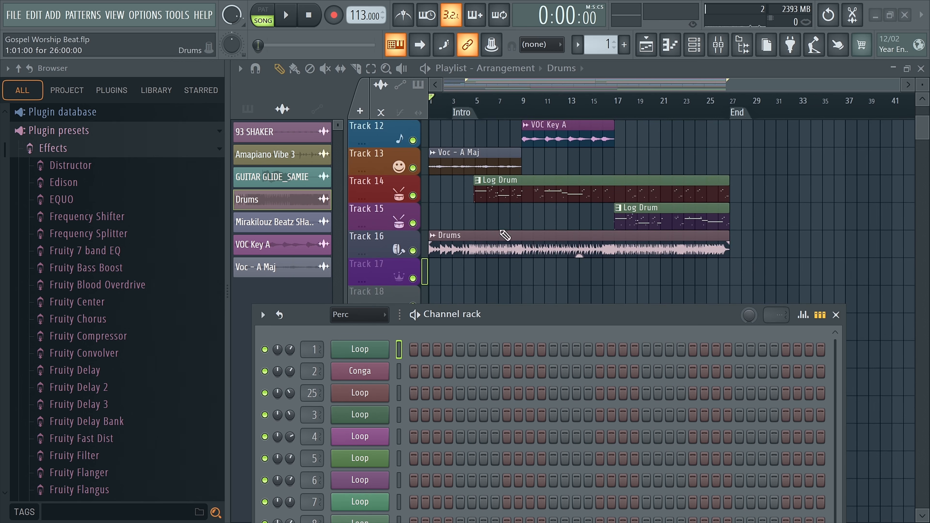
{"action": "scroll", "coordinate": [476, 183], "scroll_direction": "up", "scroll_amount": 2}
{"action": "scroll", "coordinate": [443, 167], "scroll_direction": "up", "scroll_amount": 4}
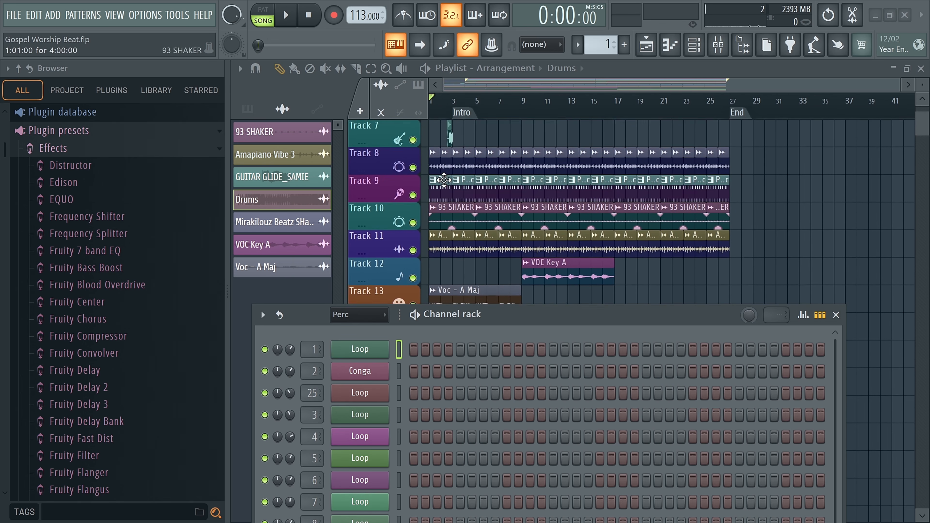
{"action": "left_click", "coordinate": [442, 221]}
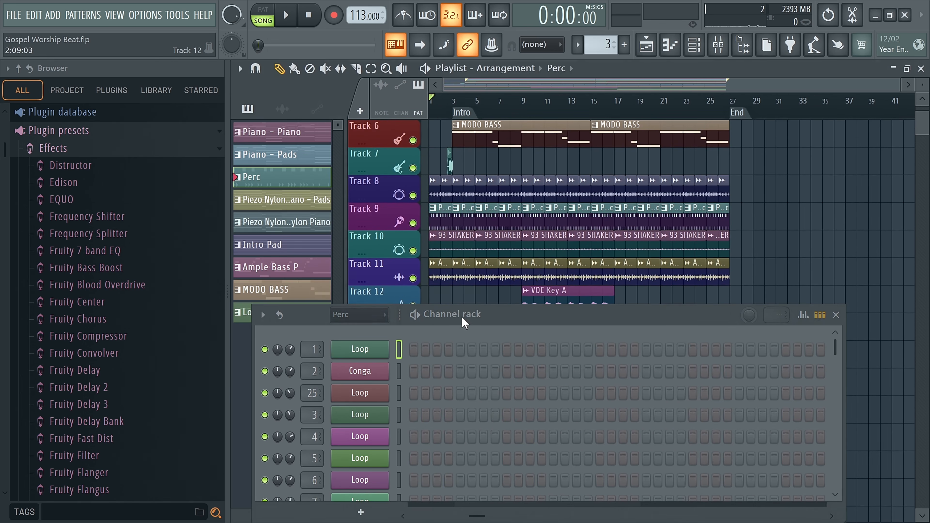
Step: Look through the Perc pattern's channels in the Channel rack, from the Loop channels to Clap
{"action": "left_click_drag", "start_coordinate": [462, 316], "coordinate": [462, 186]}
{"action": "scroll", "coordinate": [448, 266], "scroll_direction": "down", "scroll_amount": 4}
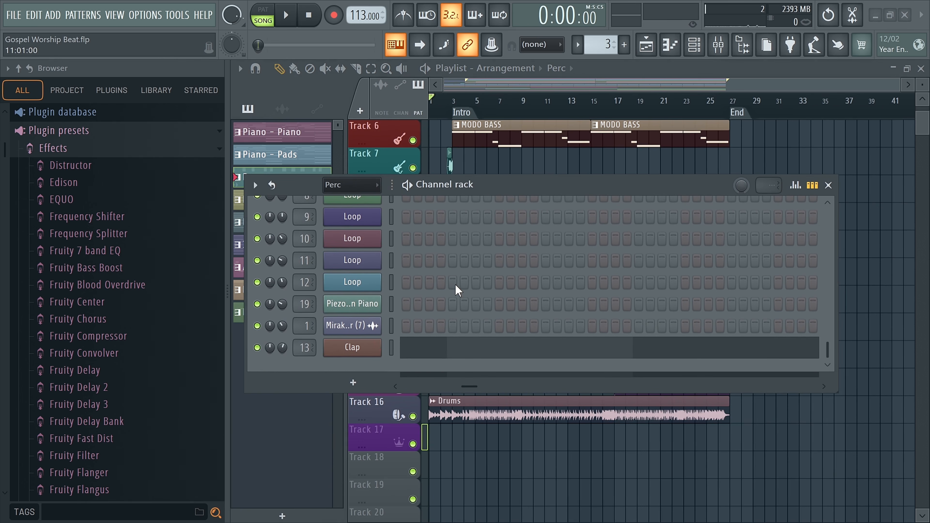
{"action": "scroll", "coordinate": [455, 284], "scroll_direction": "up", "scroll_amount": 5}
{"action": "scroll", "coordinate": [455, 284], "scroll_direction": "down", "scroll_amount": 5}
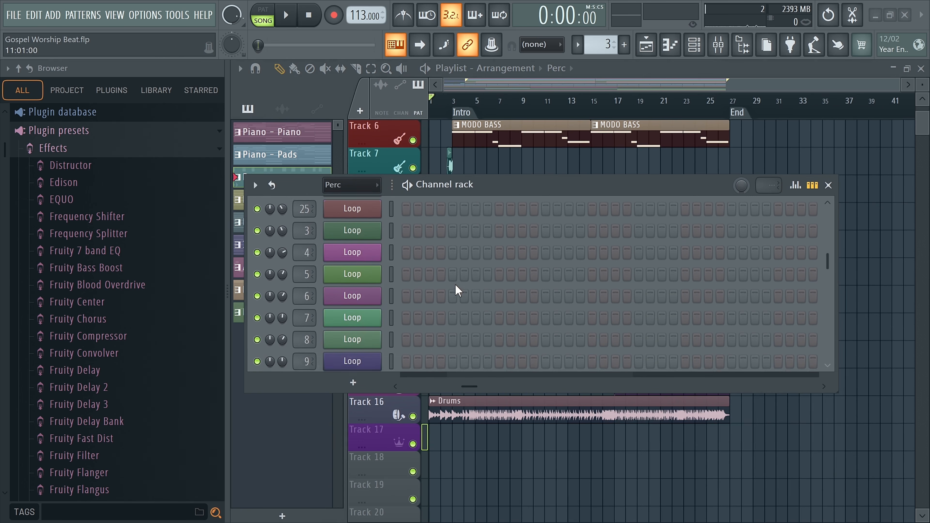
{"action": "left_click_drag", "start_coordinate": [623, 190], "coordinate": [624, 157]}
{"action": "scroll", "coordinate": [530, 245], "scroll_direction": "up", "scroll_amount": 5}
Step: Filter the Channel rack to Piano & Pads and view the Piano channel's Xpand!2 instrument, then close it
{"action": "left_click", "coordinate": [359, 152]}
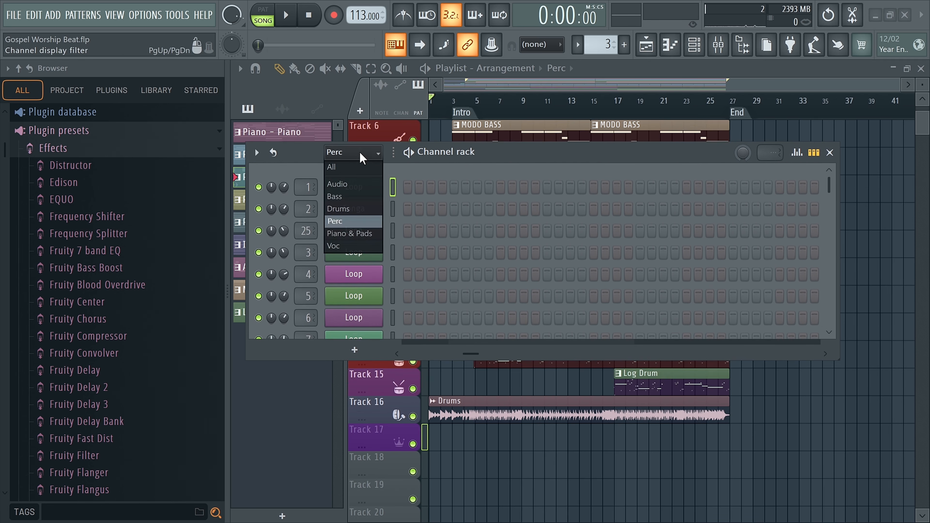
{"action": "left_click", "coordinate": [343, 235]}
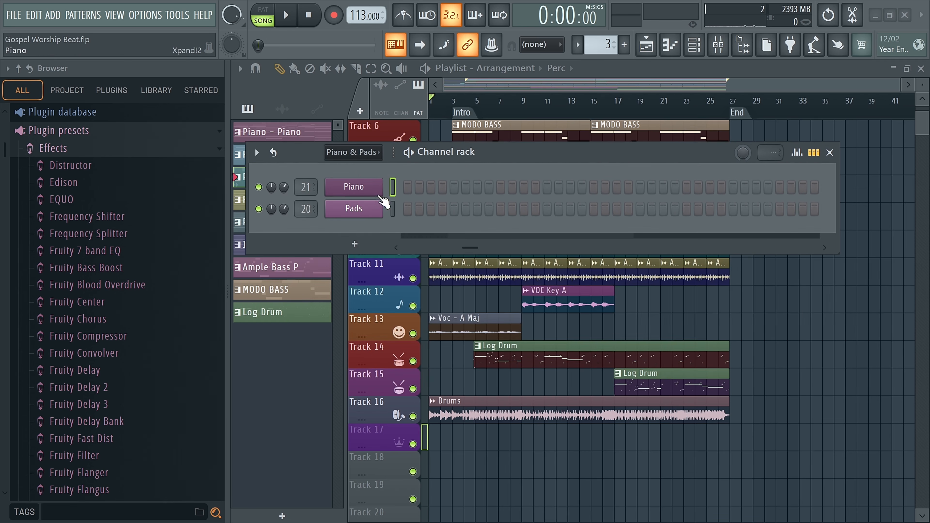
{"action": "left_click", "coordinate": [366, 188]}
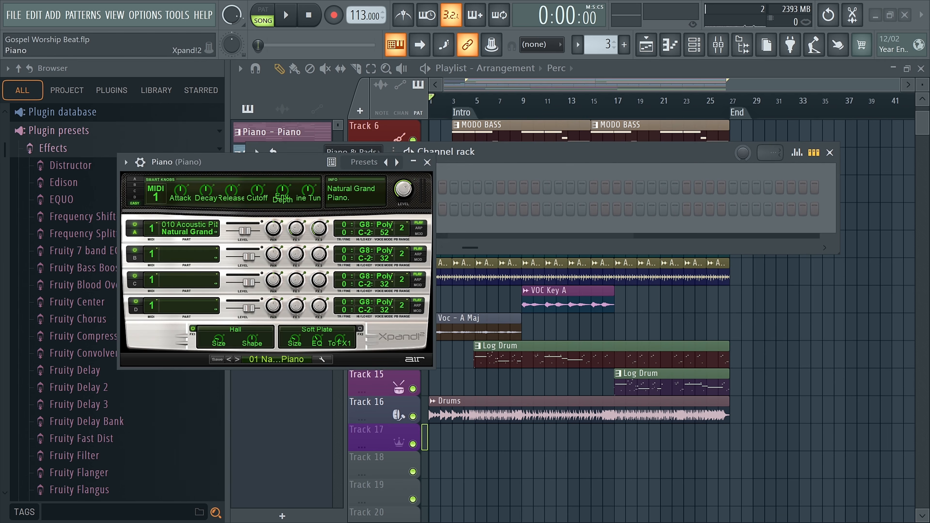
{"action": "left_click", "coordinate": [428, 162]}
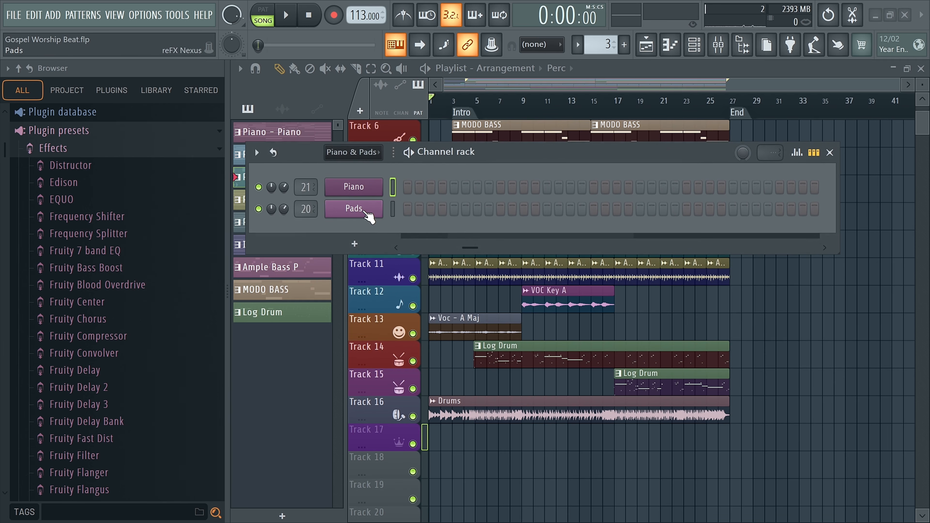
Step: View the Pads channel's Nexus instrument and close it, then filter the Channel rack to the Voc group
{"action": "left_click", "coordinate": [363, 212]}
{"action": "left_click", "coordinate": [565, 132]}
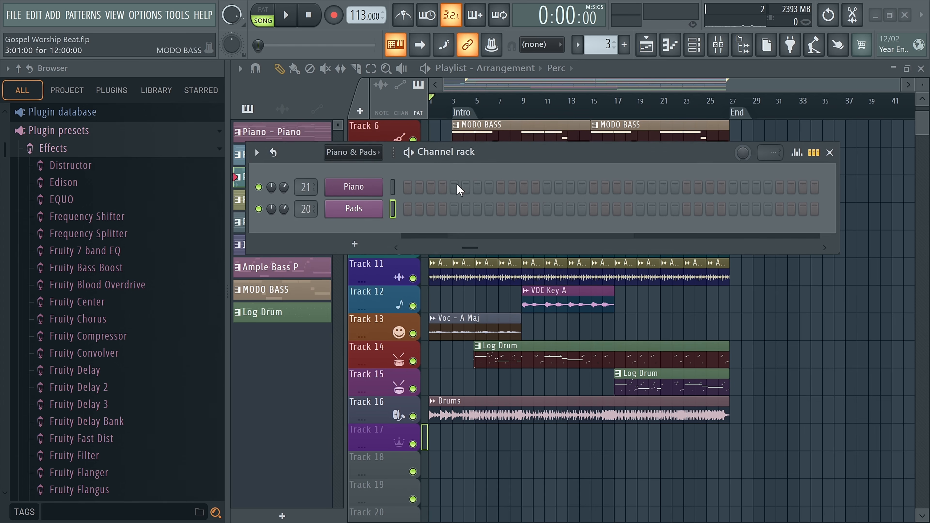
{"action": "left_click", "coordinate": [351, 154]}
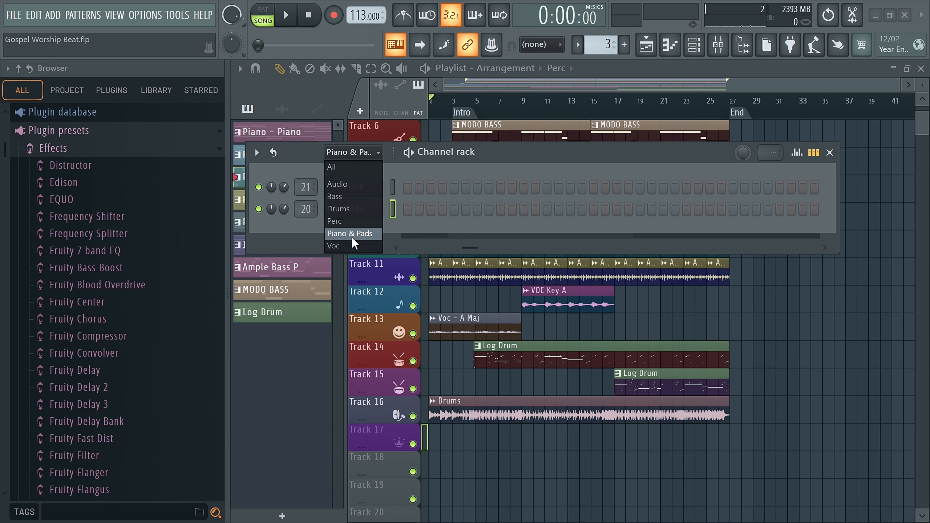
{"action": "left_click", "coordinate": [352, 245]}
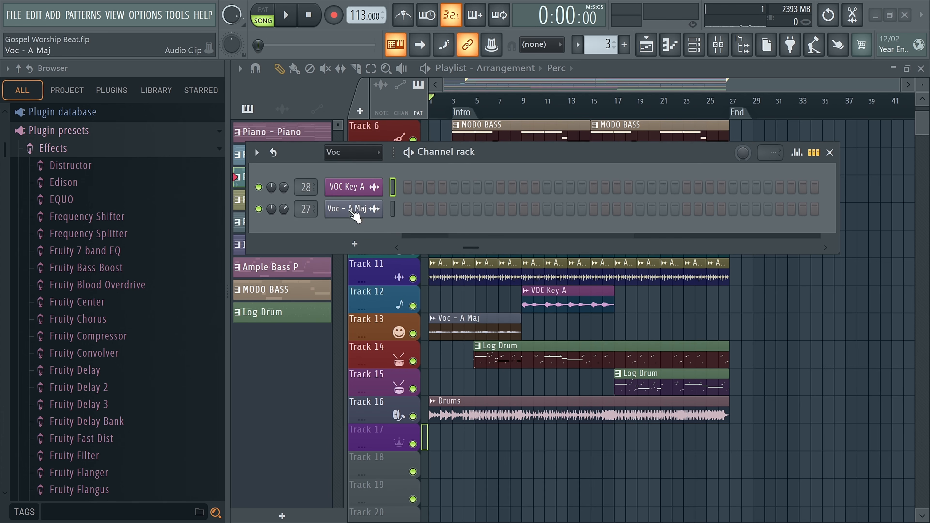
Step: Shift the Channel rack off the pattern list and switch its filter to Piano & Pads, then to All
{"action": "left_click_drag", "start_coordinate": [443, 161], "coordinate": [558, 188]}
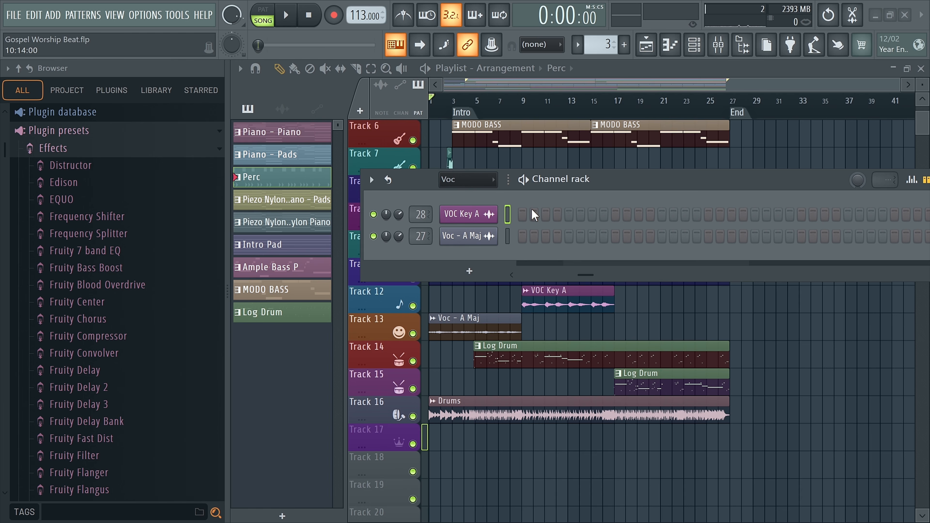
{"action": "left_click", "coordinate": [454, 180]}
{"action": "left_click", "coordinate": [453, 259]}
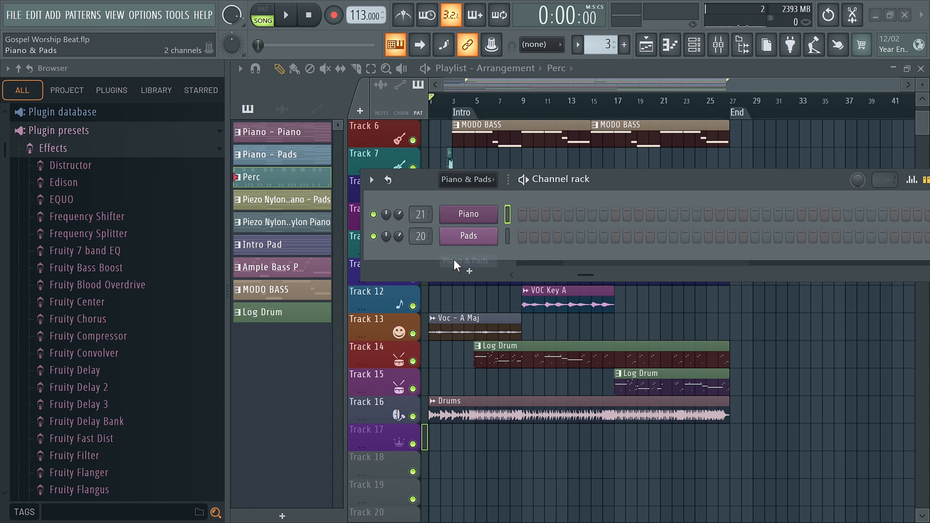
{"action": "left_click", "coordinate": [470, 180]}
{"action": "left_click", "coordinate": [450, 196]}
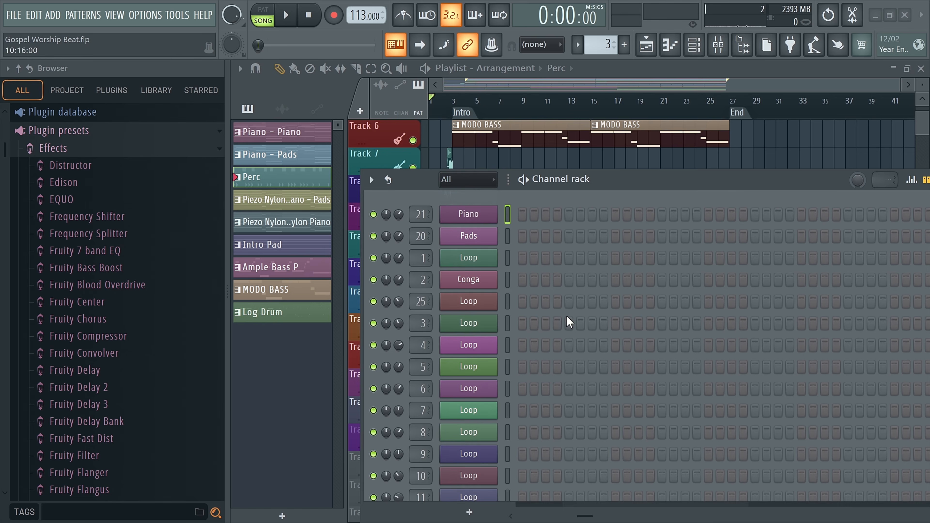
Step: Look through the full channel list from Piano to Drums and select the Amapiano Vibe 3 channel
{"action": "left_click_drag", "start_coordinate": [594, 189], "coordinate": [496, 116]}
{"action": "scroll", "coordinate": [550, 264], "scroll_direction": "down", "scroll_amount": 4}
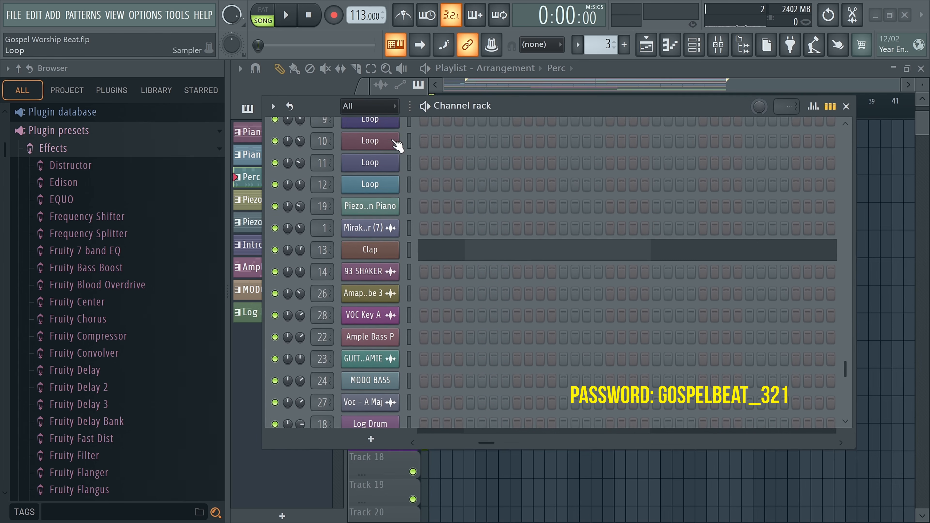
{"action": "scroll", "coordinate": [527, 315], "scroll_direction": "down", "scroll_amount": 1}
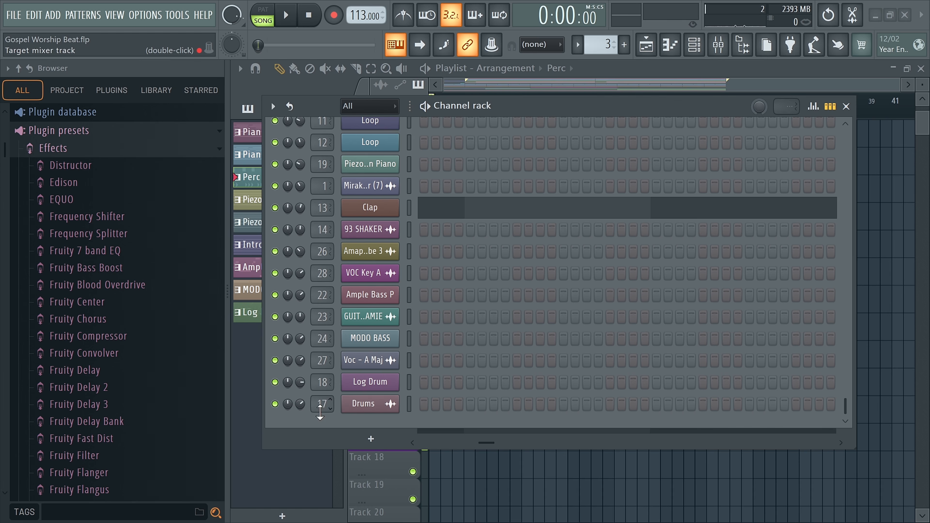
{"action": "scroll", "coordinate": [480, 316], "scroll_direction": "up", "scroll_amount": 4}
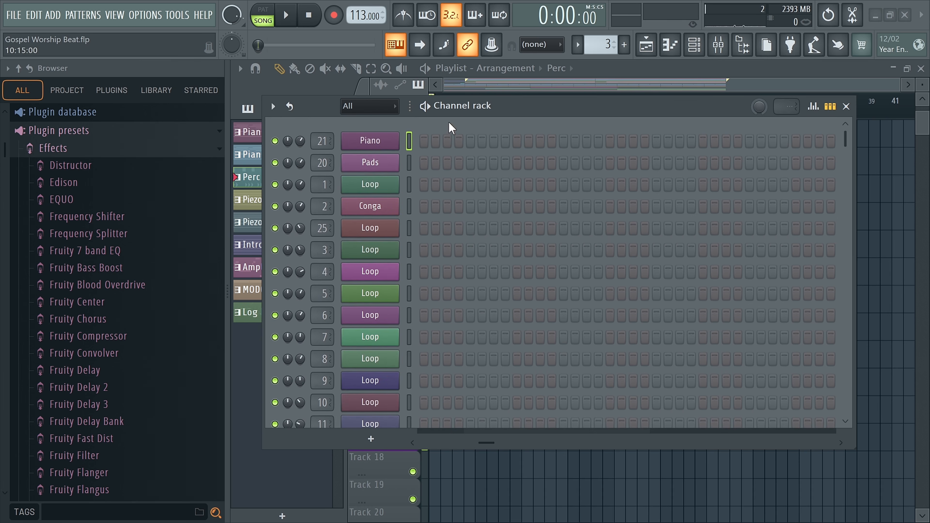
{"action": "scroll", "coordinate": [455, 346], "scroll_direction": "down", "scroll_amount": 4}
{"action": "scroll", "coordinate": [455, 189], "scroll_direction": "up", "scroll_amount": 5}
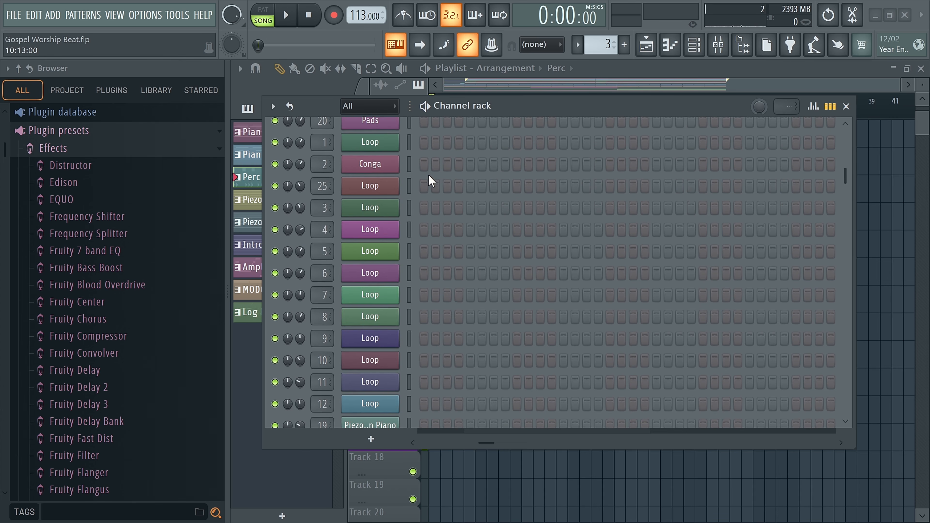
{"action": "scroll", "coordinate": [458, 191], "scroll_direction": "down", "scroll_amount": 4}
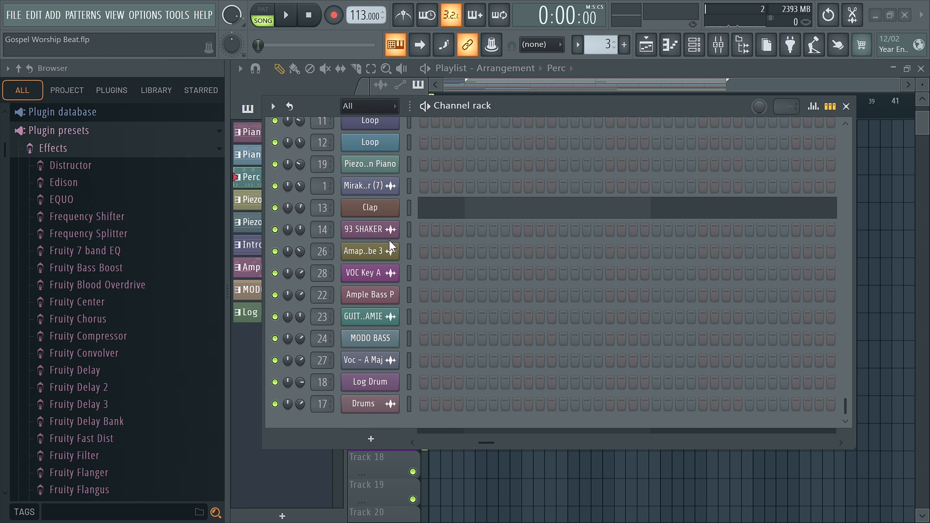
{"action": "left_click_drag", "start_coordinate": [481, 110], "coordinate": [437, 85]}
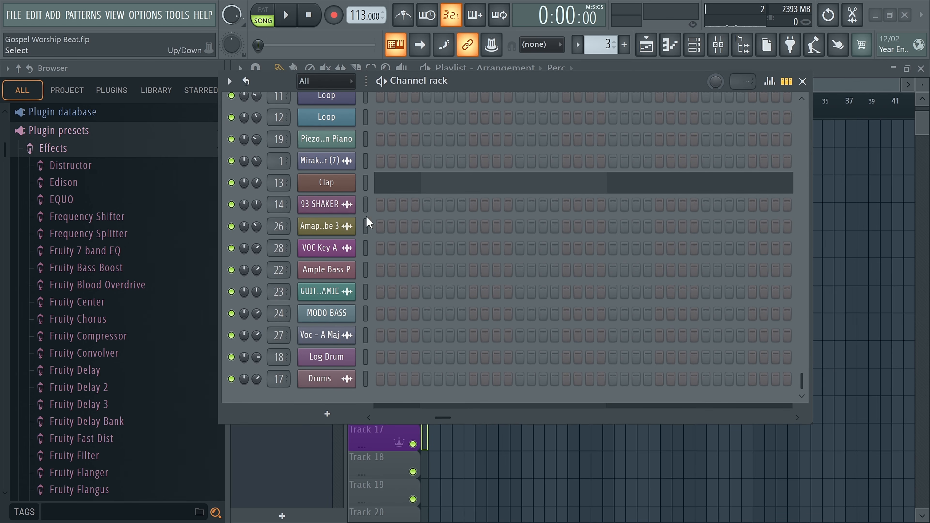
{"action": "left_click_drag", "start_coordinate": [447, 84], "coordinate": [442, 85]}
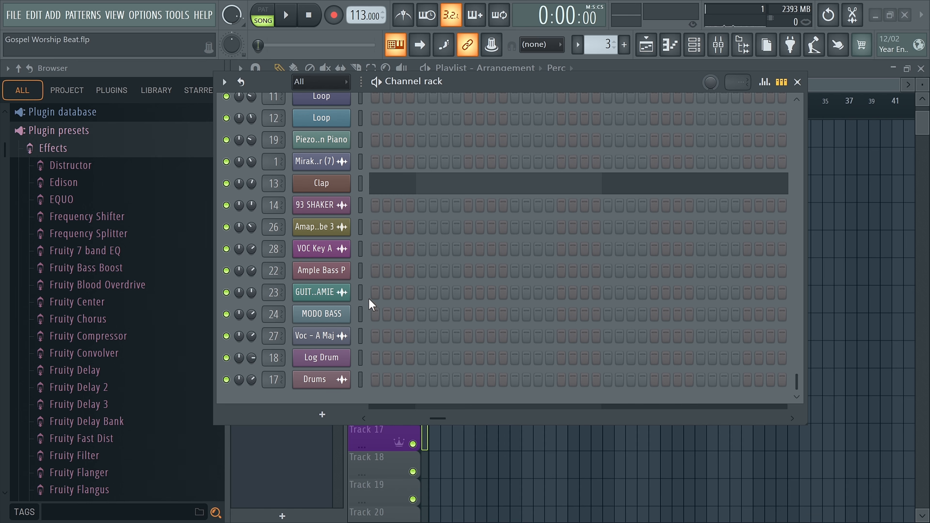
{"action": "left_click", "coordinate": [361, 227]}
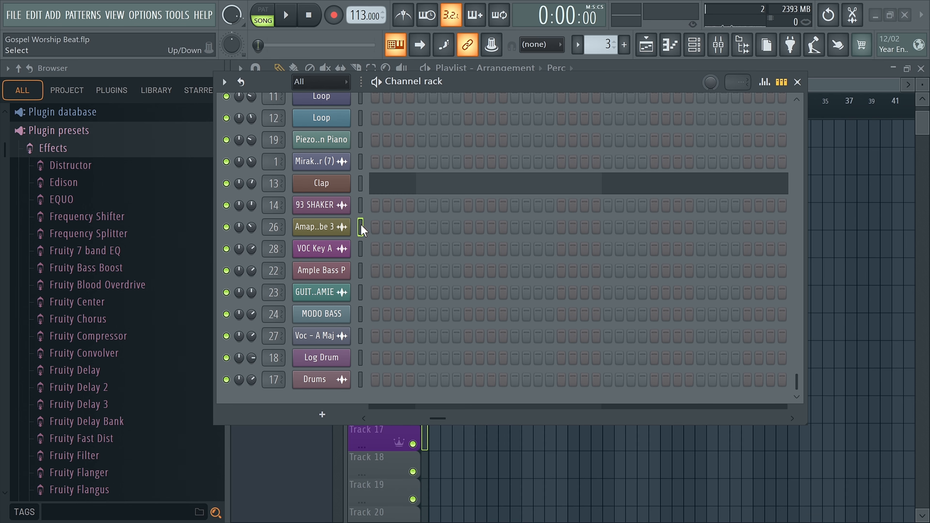
Step: Show only the Voc channels, then only Piano & Pads, and return the Channel rack to All
{"action": "left_click", "coordinate": [340, 92]}
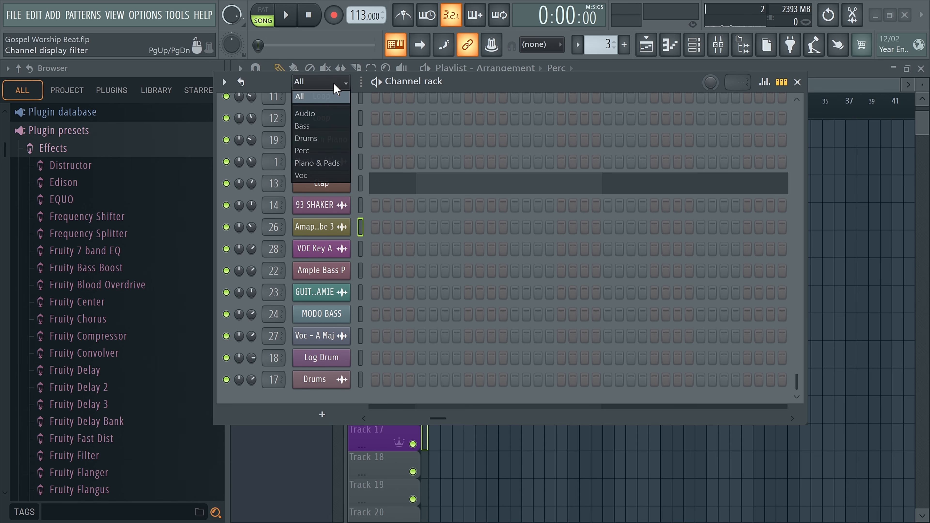
{"action": "left_click", "coordinate": [324, 175]}
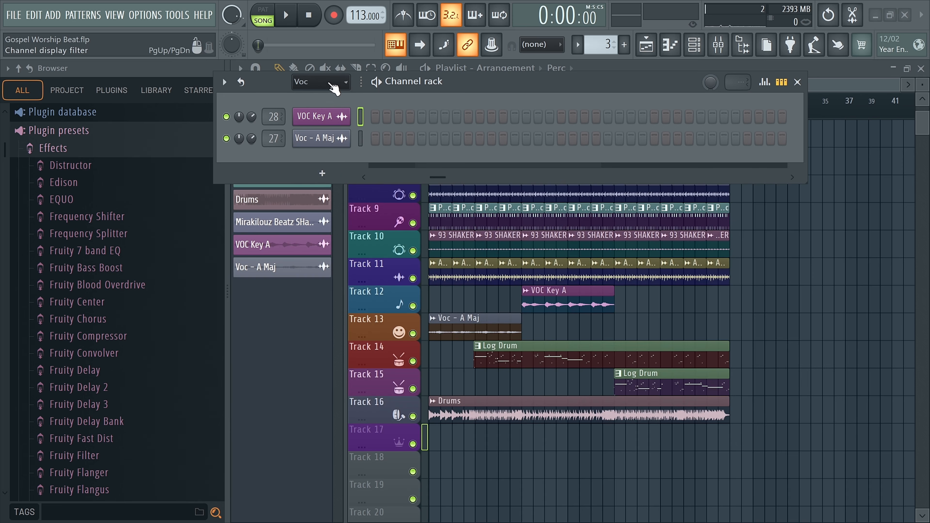
{"action": "left_click", "coordinate": [320, 81]}
{"action": "left_click", "coordinate": [319, 162]}
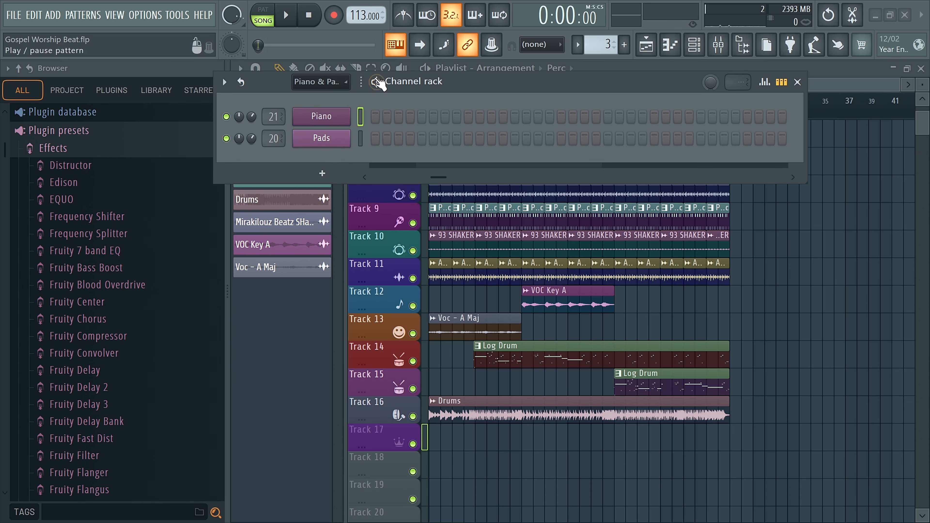
{"action": "left_click", "coordinate": [335, 88]}
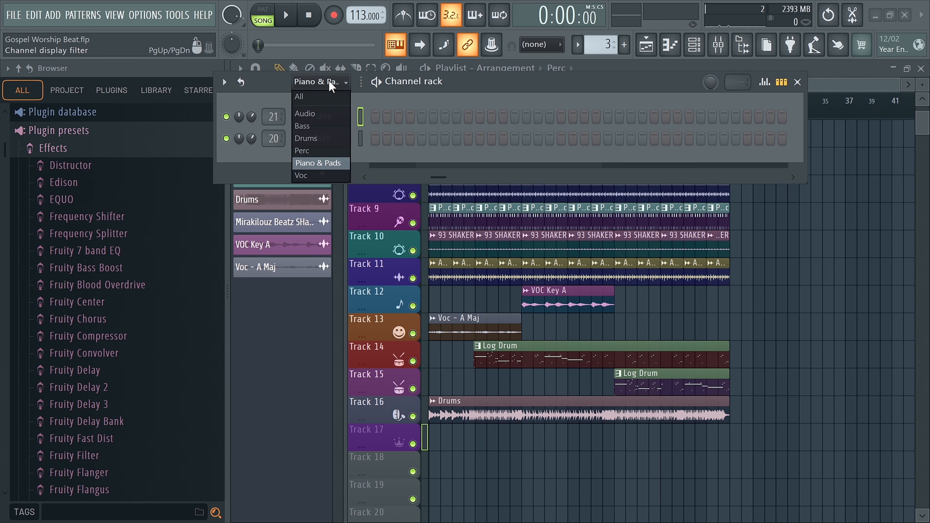
{"action": "left_click", "coordinate": [318, 96]}
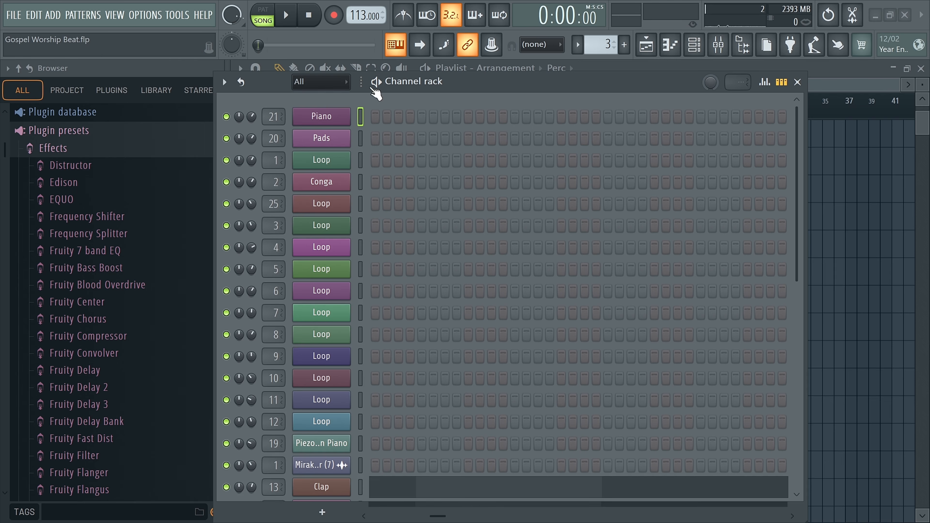
Step: Select every channel in the Channel rack, give them all random colors, and close the rack
{"action": "left_click_drag", "start_coordinate": [390, 84], "coordinate": [390, 63]}
{"action": "double_click", "coordinate": [359, 95]}
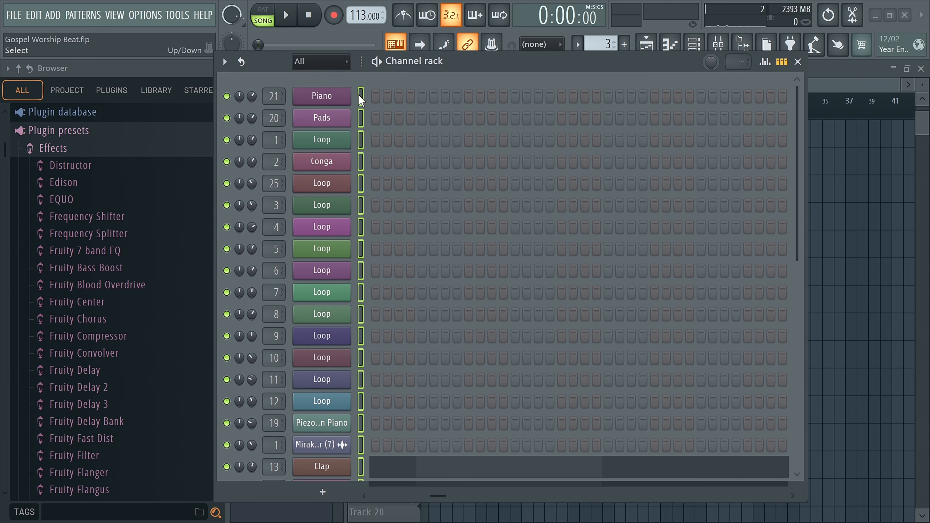
{"action": "left_click", "coordinate": [362, 96]}
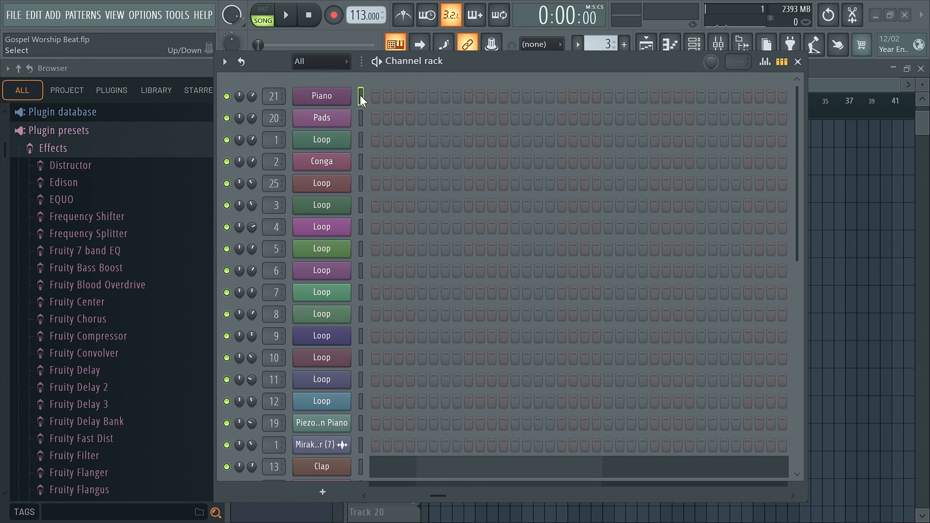
{"action": "double_click", "coordinate": [361, 96]}
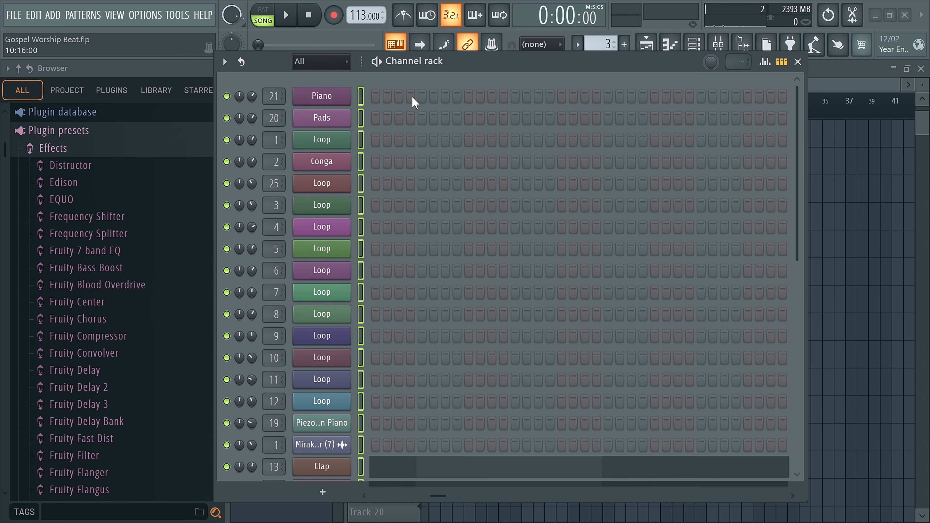
{"action": "key", "text": "shift+F2"}
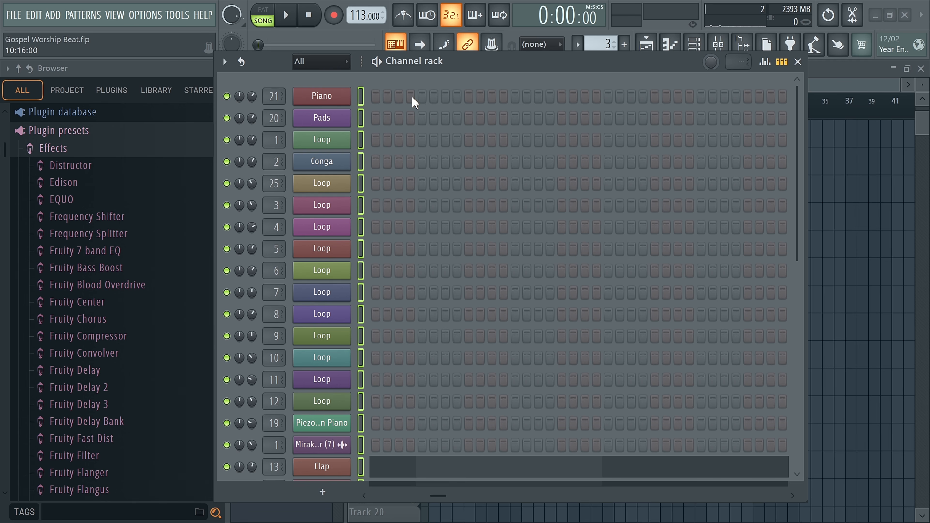
{"action": "left_click", "coordinate": [797, 61]}
Step: View the Piano - Piano pattern's notes from bar 1 in the Piano roll, then return to the playlist
{"action": "scroll", "coordinate": [729, 168], "scroll_direction": "up", "scroll_amount": 5}
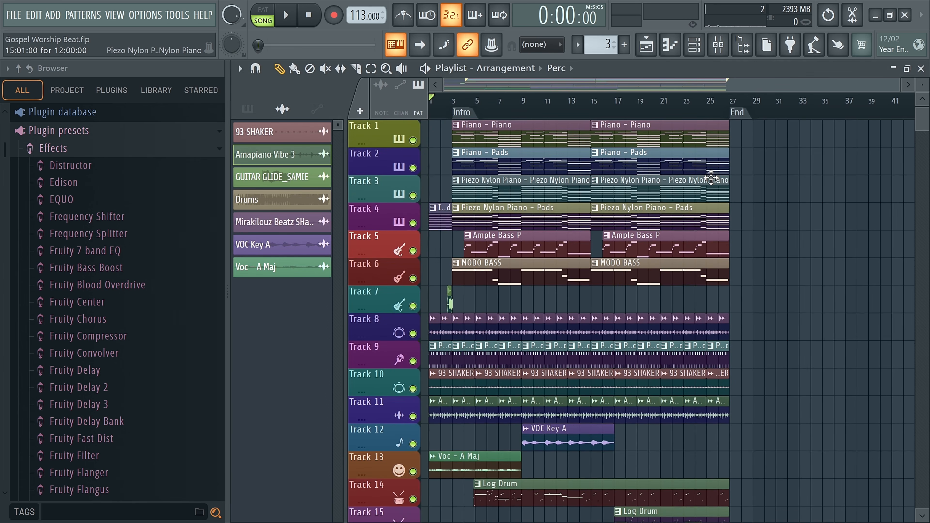
{"action": "left_click_drag", "start_coordinate": [504, 90], "coordinate": [675, 92]}
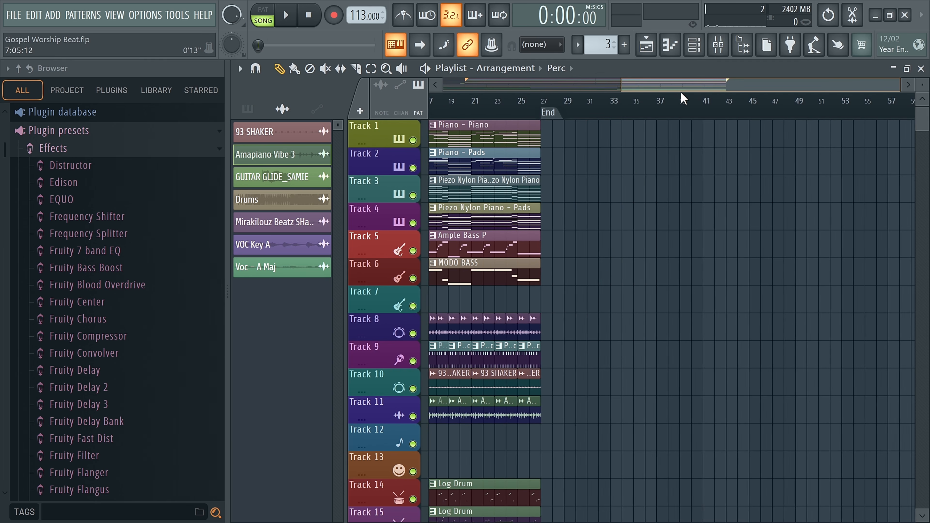
{"action": "double_click", "coordinate": [498, 126]}
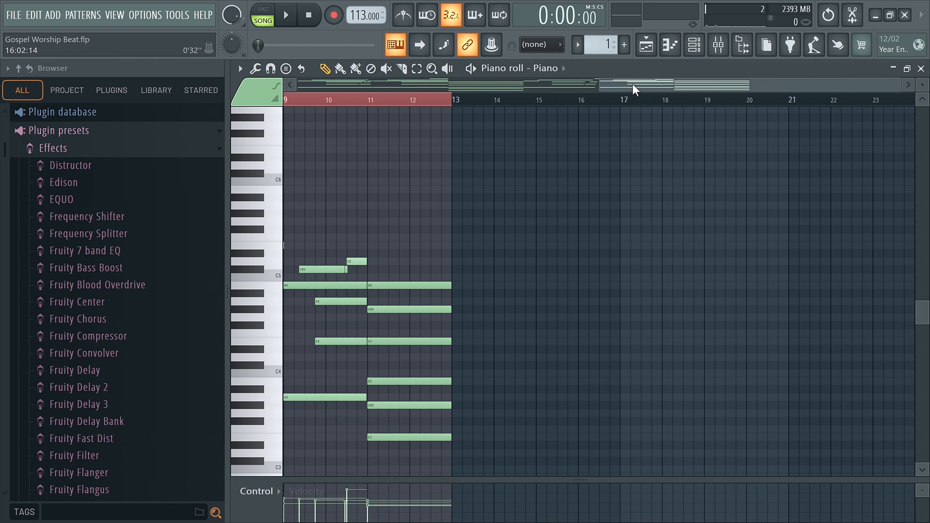
{"action": "left_click_drag", "start_coordinate": [626, 89], "coordinate": [295, 86]}
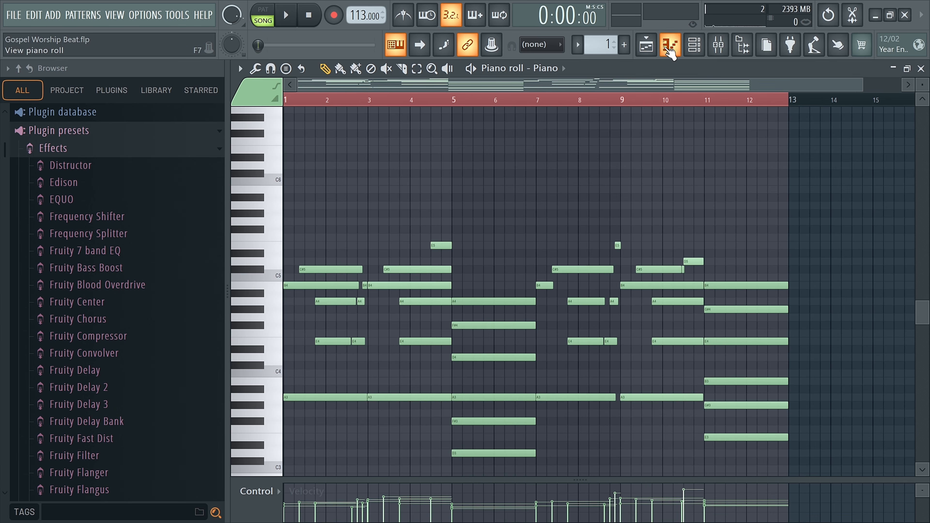
{"action": "left_click", "coordinate": [669, 47]}
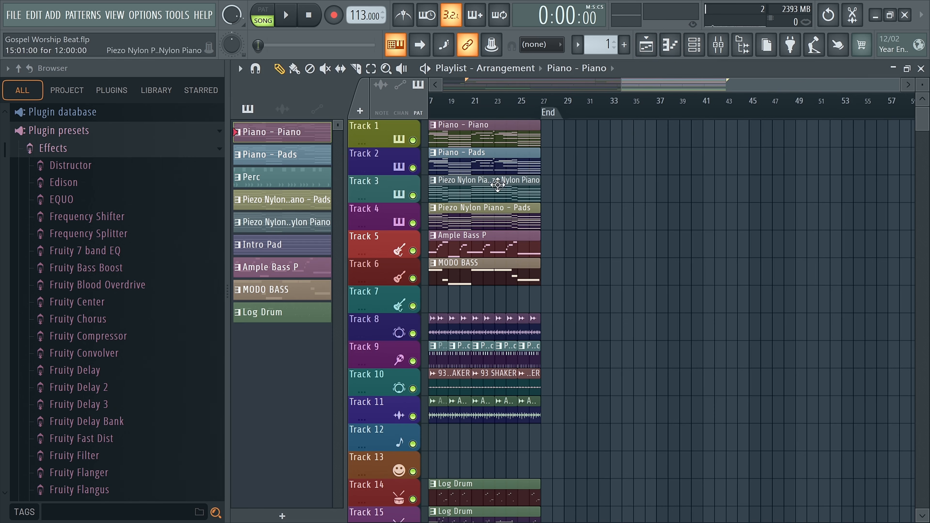
Step: Make Log Drum the active pattern and filter the Channel rack to Piano & Pads, then close the rack
{"action": "left_click", "coordinate": [290, 321]}
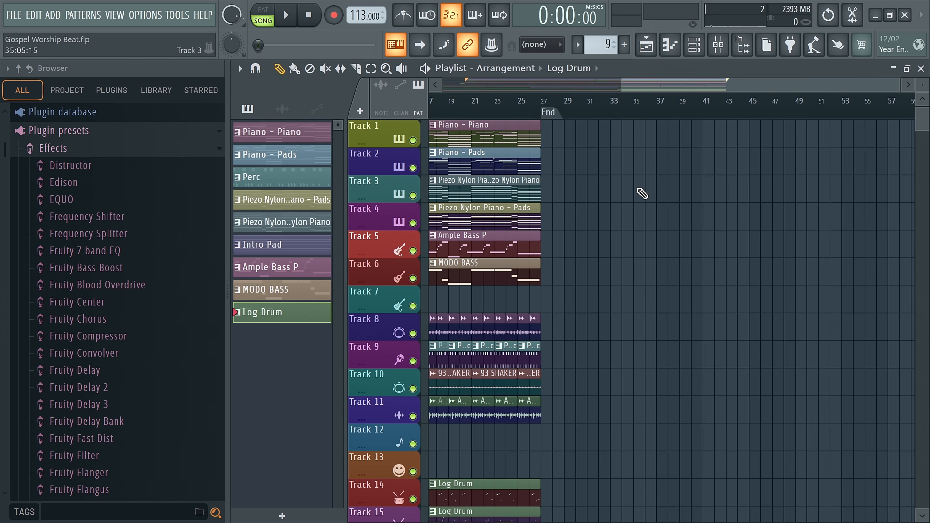
{"action": "left_click", "coordinate": [693, 45]}
{"action": "left_click", "coordinate": [346, 62]}
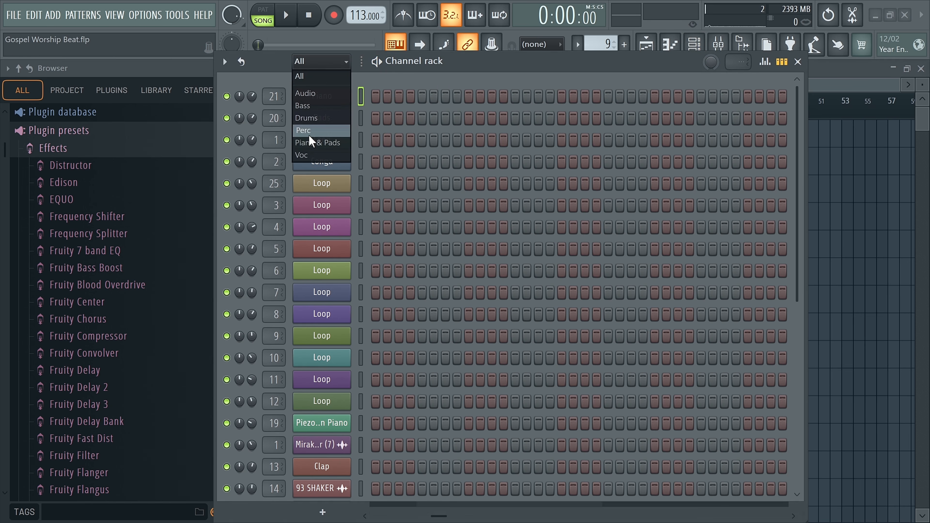
{"action": "left_click", "coordinate": [313, 143]}
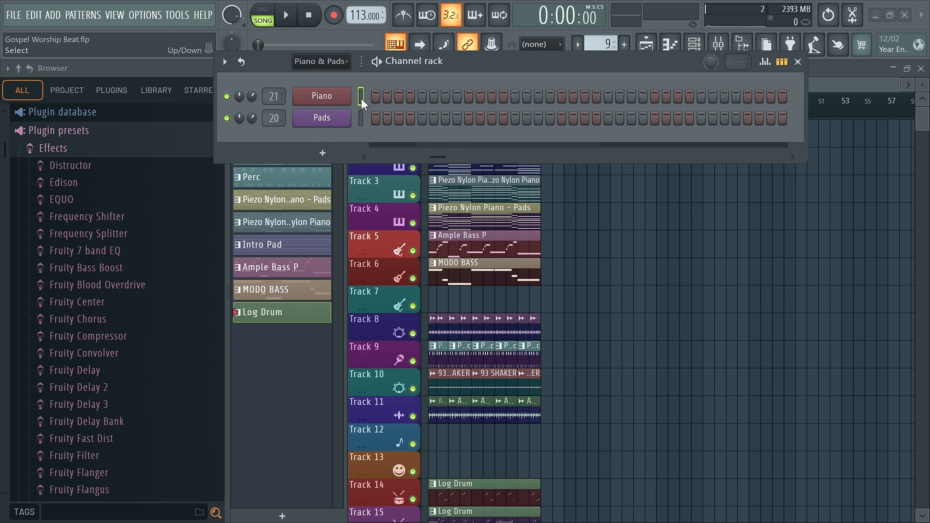
{"action": "left_click", "coordinate": [798, 61]}
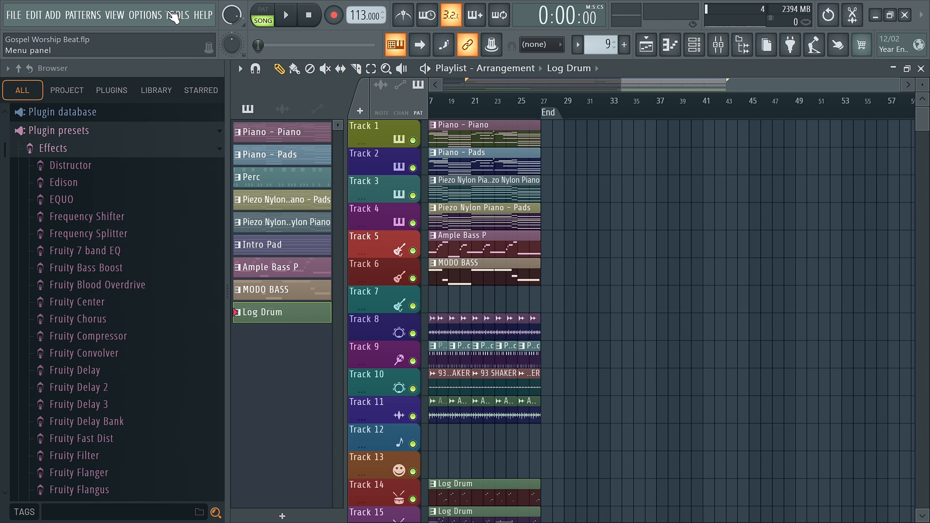
Step: View the audio device and MIDI settings, then close the settings
{"action": "left_click", "coordinate": [145, 15]}
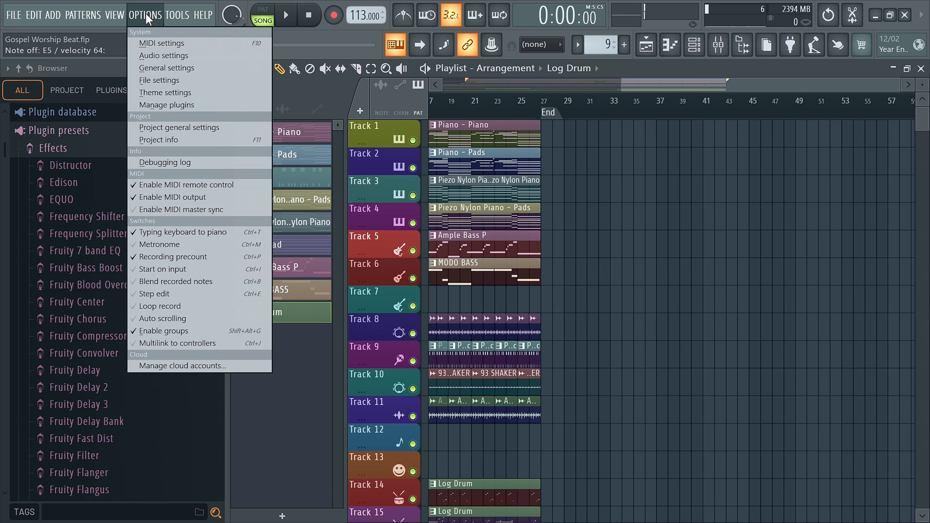
{"action": "left_click", "coordinate": [158, 44]}
{"action": "left_click", "coordinate": [294, 55]}
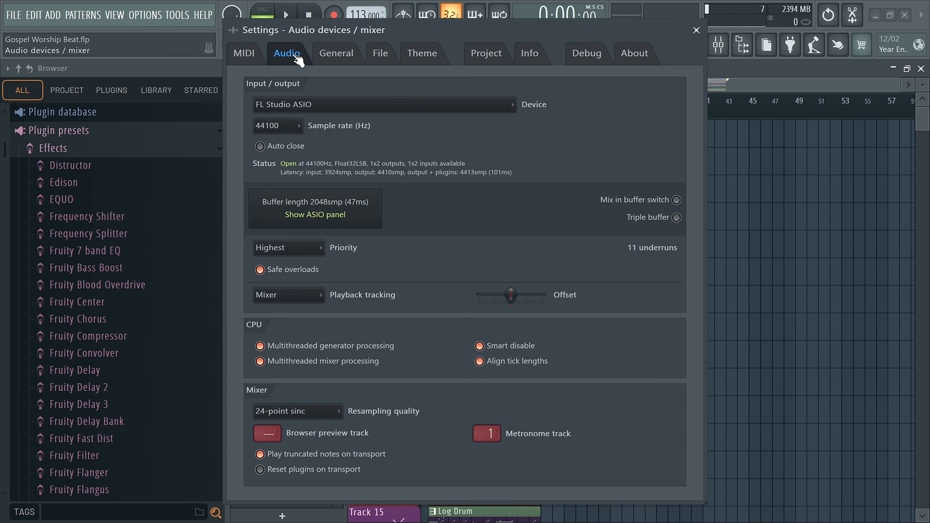
{"action": "left_click", "coordinate": [244, 53]}
{"action": "left_click", "coordinate": [696, 30]}
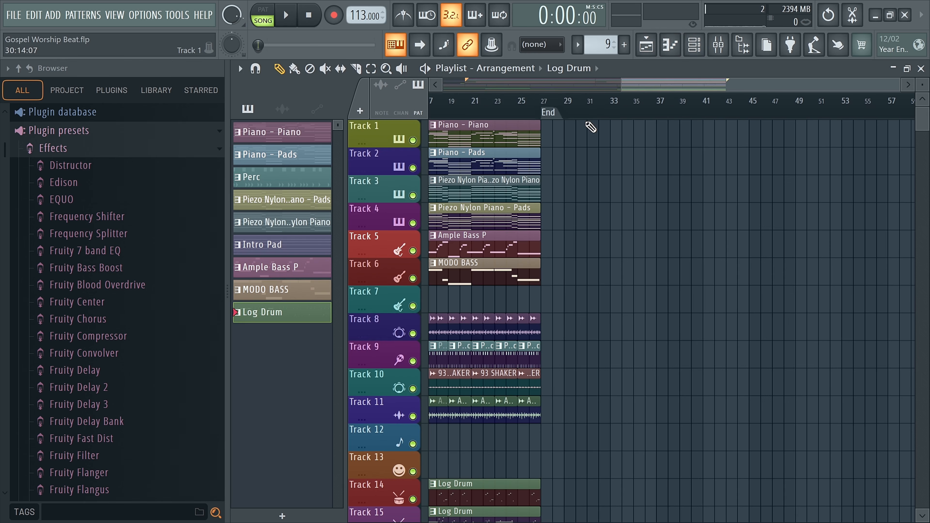
Step: Open the Channel rack, place it over the middle of the playlist, and add a new pattern named "sample"
{"action": "left_click", "coordinate": [694, 44]}
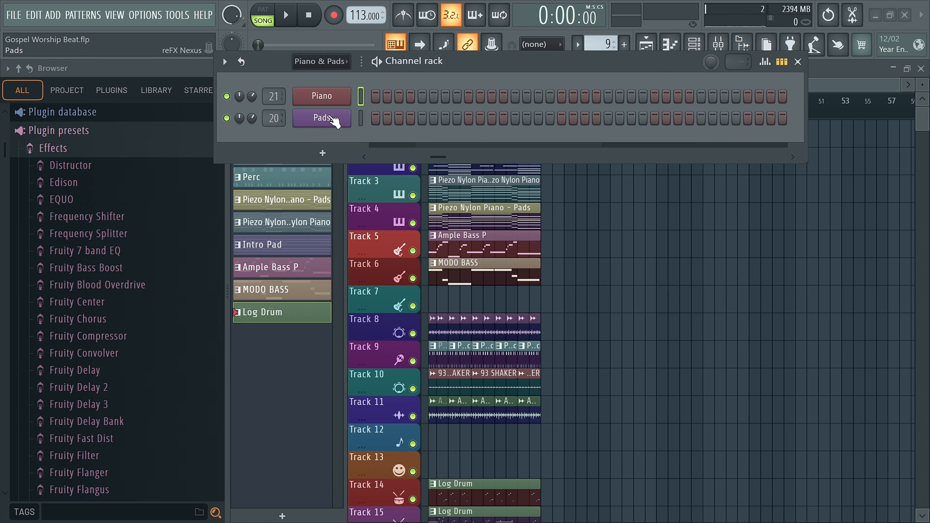
{"action": "left_click_drag", "start_coordinate": [435, 65], "coordinate": [575, 85]}
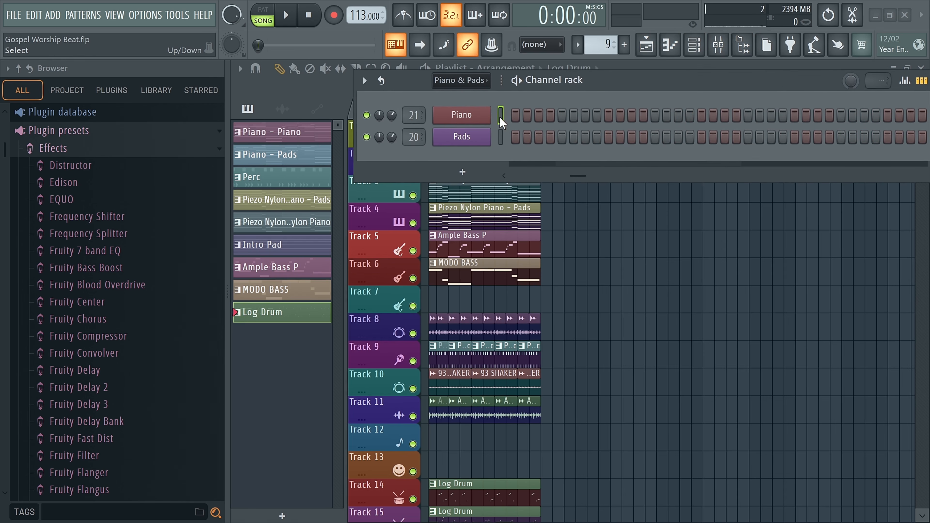
{"action": "left_click_drag", "start_coordinate": [599, 85], "coordinate": [635, 237]}
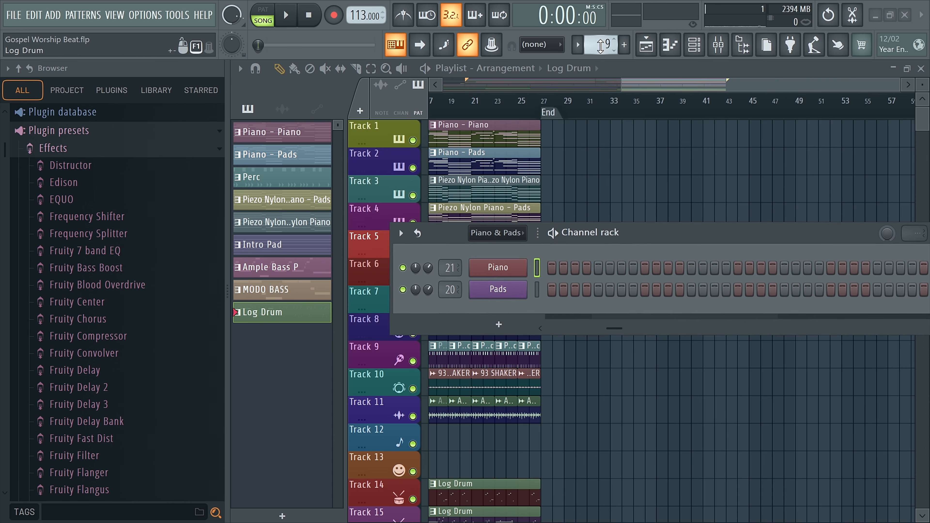
{"action": "scroll", "coordinate": [600, 46], "scroll_direction": "up", "scroll_amount": 1}
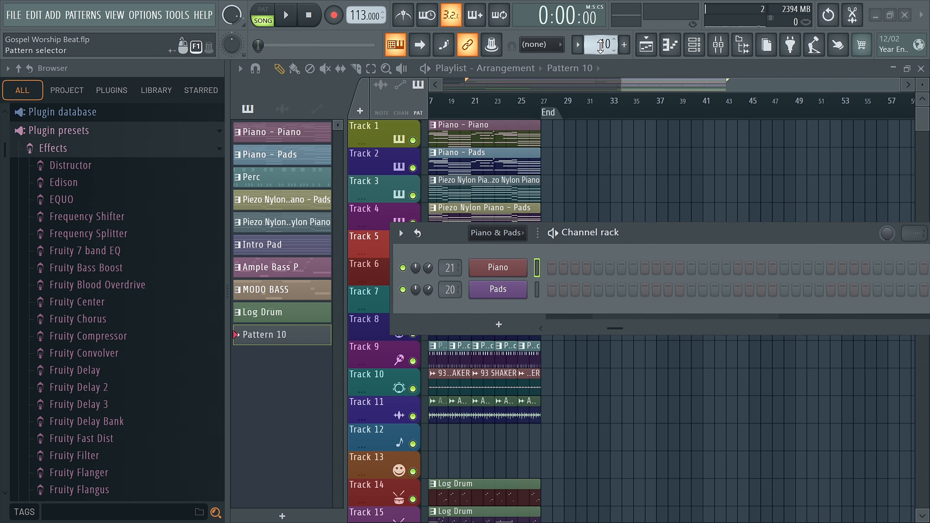
{"action": "left_click", "coordinate": [283, 517]}
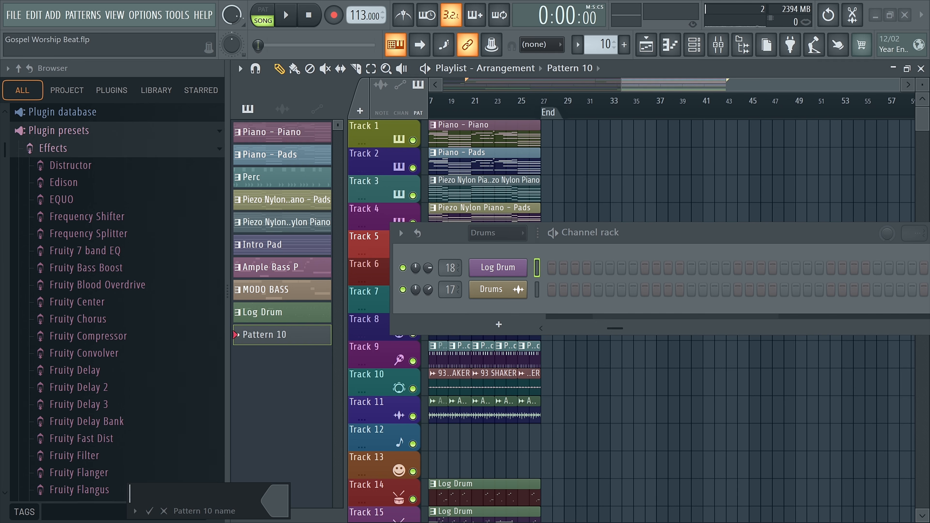
{"action": "type", "text": "sample"}
{"action": "key", "text": "Return"}
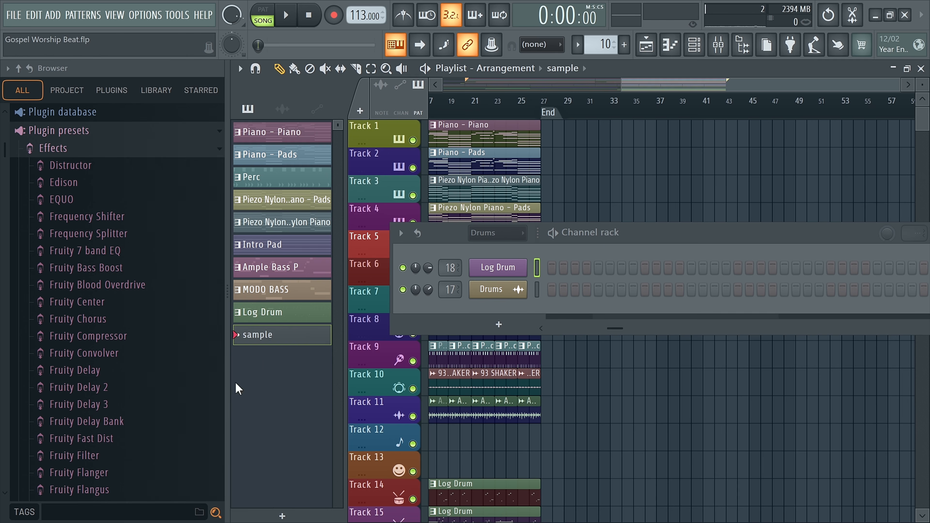
Step: Filter the Channel rack to the Piano & Pads group
{"action": "left_click_drag", "start_coordinate": [608, 238], "coordinate": [610, 233]}
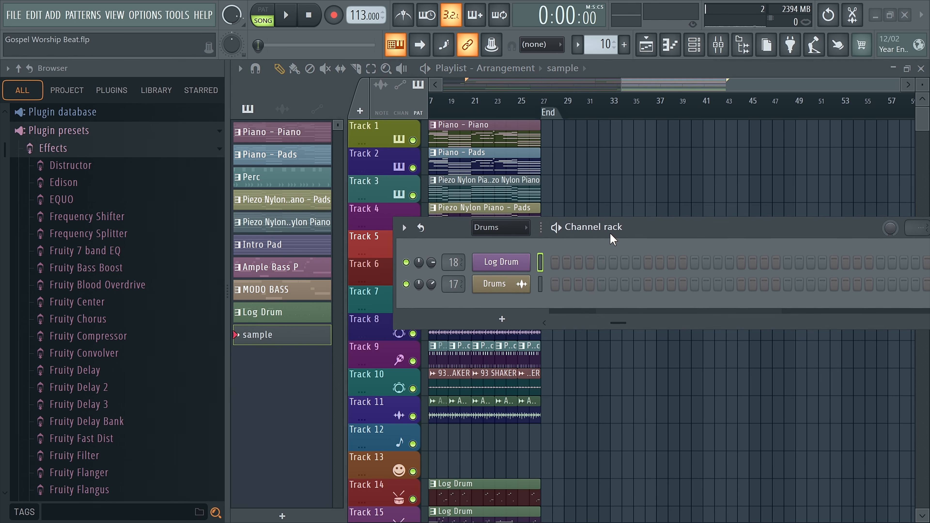
{"action": "left_click", "coordinate": [500, 227]}
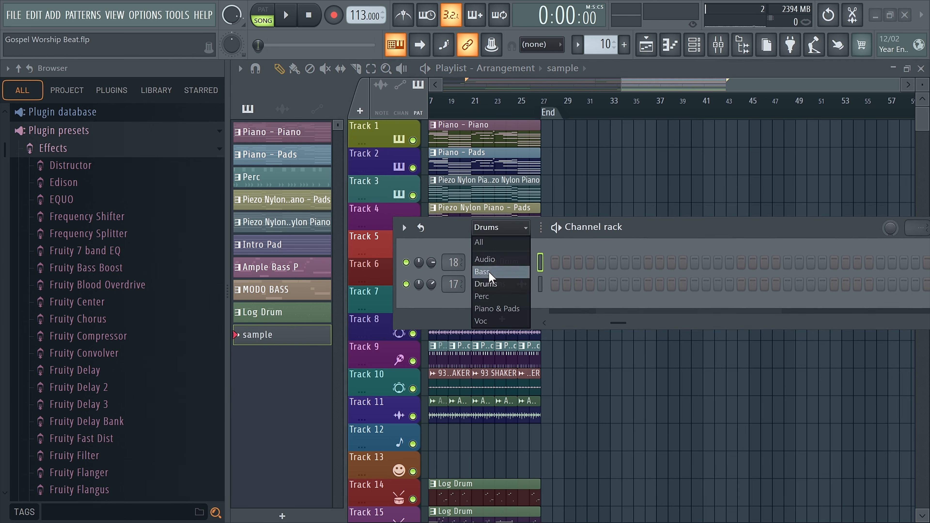
{"action": "left_click", "coordinate": [491, 312]}
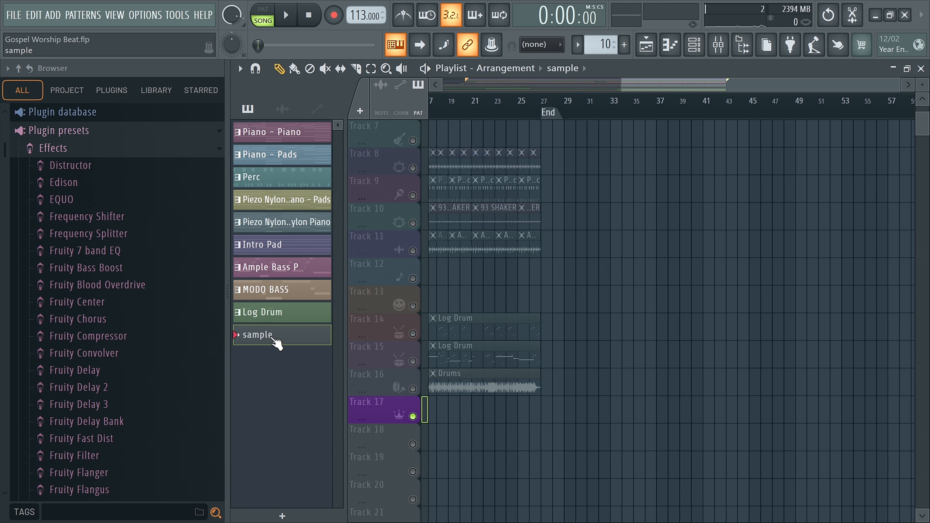
Step: Record notes and automation into the sample pattern in song mode, then stop the recording
{"action": "left_click", "coordinate": [334, 15]}
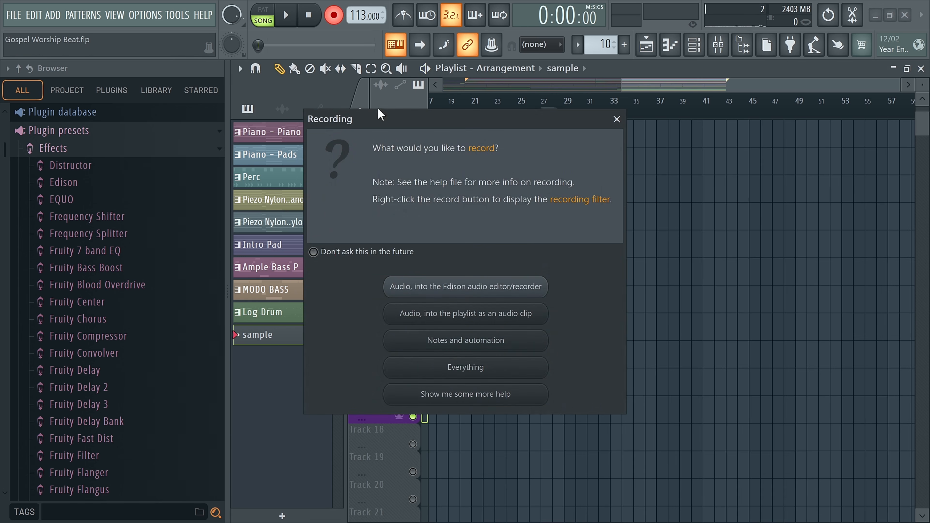
{"action": "left_click", "coordinate": [446, 342]}
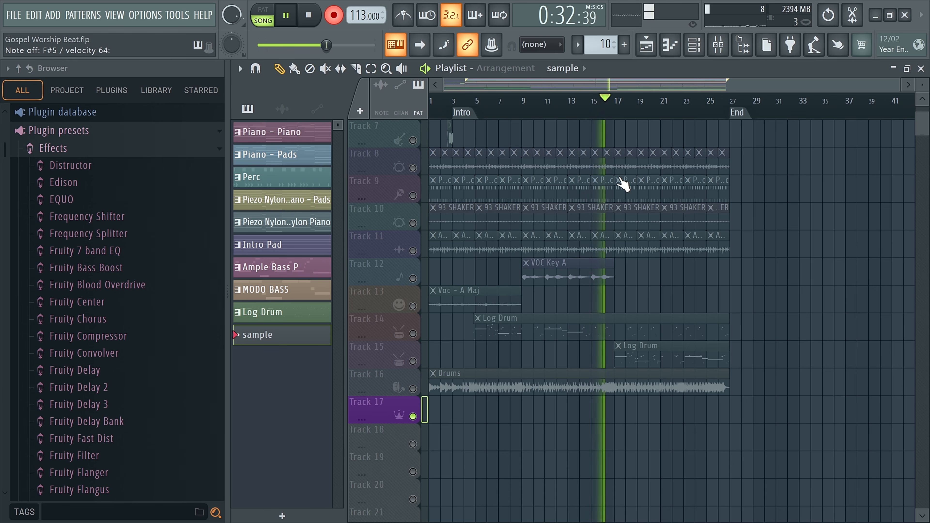
{"action": "key", "text": "space"}
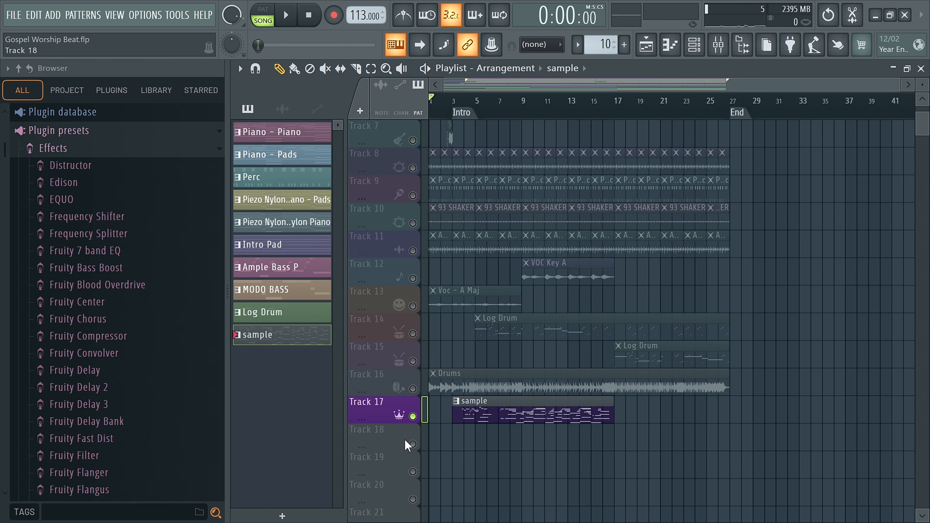
Step: Toggle Track 17's solo off and on, open its sample clip in the Piano roll, and try playback from bar 5 in song mode
{"action": "right_click", "coordinate": [412, 416]}
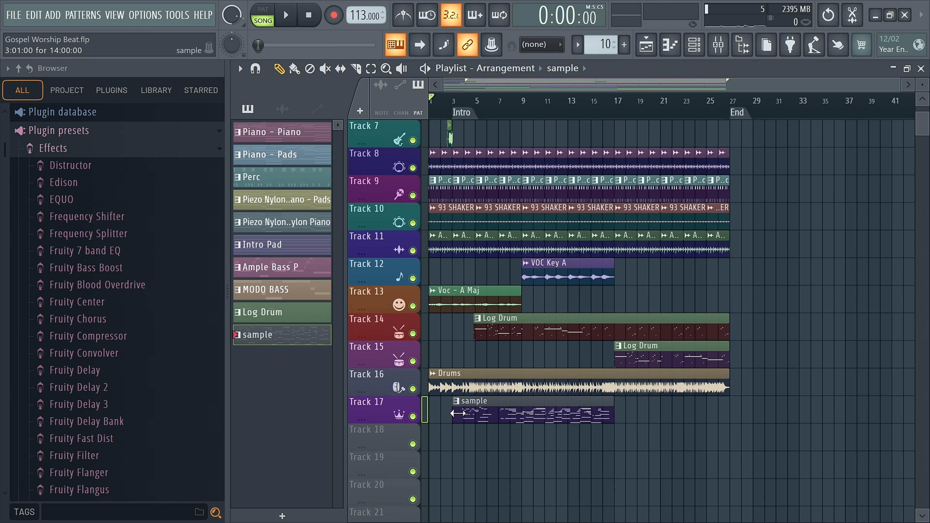
{"action": "right_click", "coordinate": [414, 417]}
{"action": "double_click", "coordinate": [486, 411]}
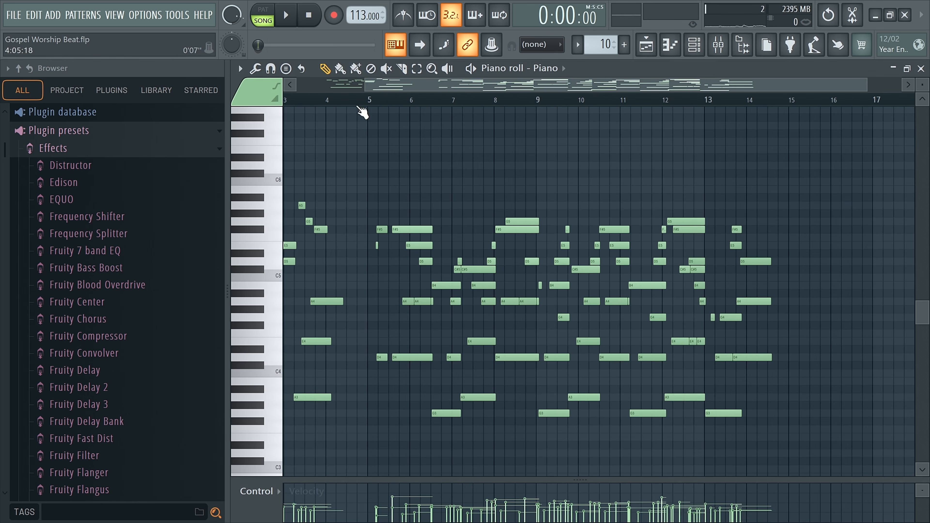
{"action": "left_click", "coordinate": [371, 102]}
{"action": "key", "text": "space"}
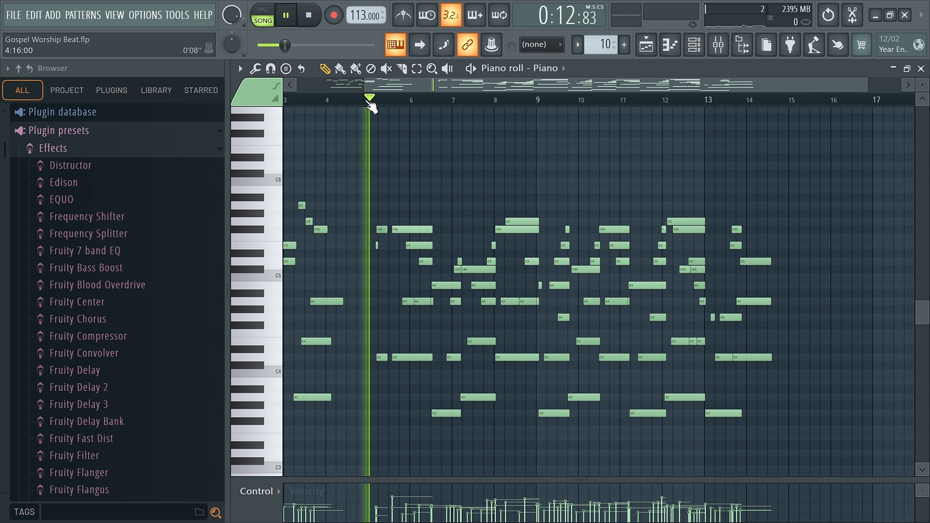
{"action": "key", "text": "space"}
Step: Switch to pattern mode, play the recorded piano notes from bar 5, then stop and return to the playlist
{"action": "left_click", "coordinate": [274, 16]}
{"action": "key", "text": "space"}
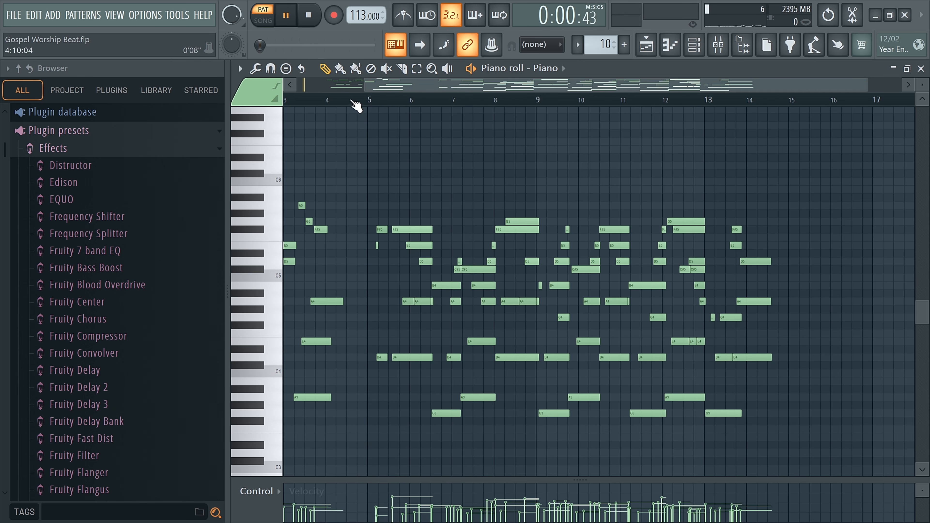
{"action": "left_click", "coordinate": [367, 100]}
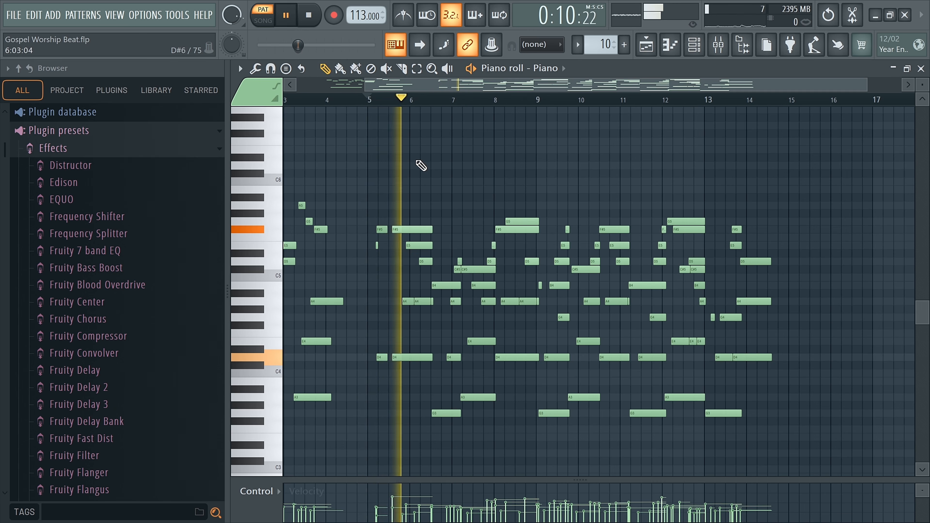
{"action": "scroll", "coordinate": [458, 145], "scroll_direction": "down", "scroll_amount": 2}
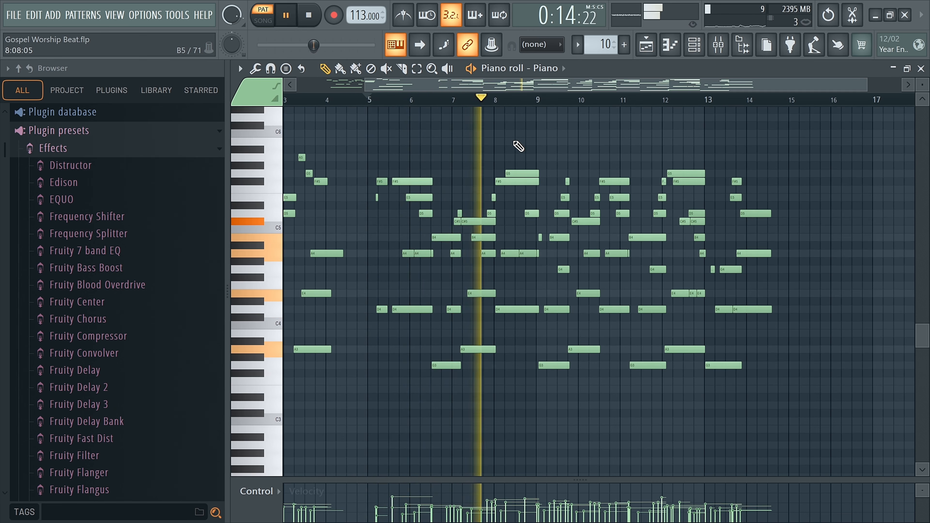
{"action": "scroll", "coordinate": [518, 146], "scroll_direction": "up", "scroll_amount": 2}
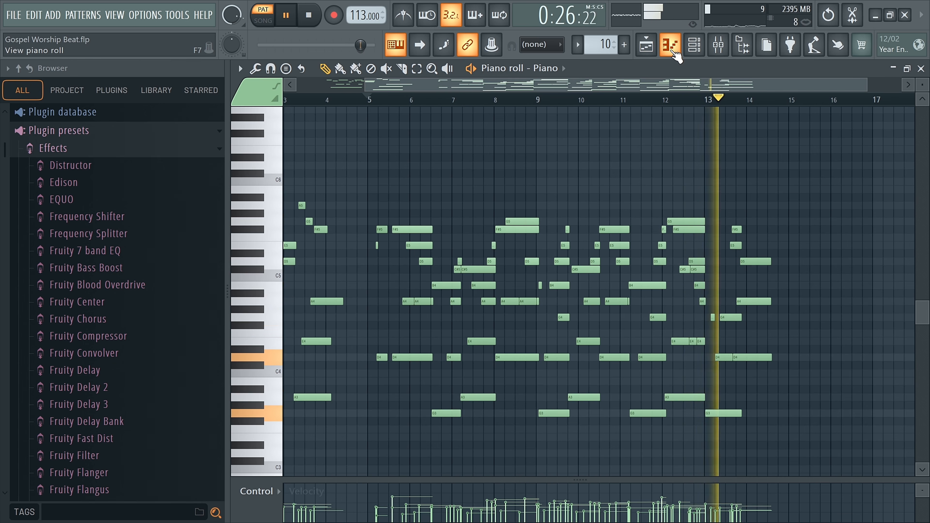
{"action": "key", "text": "space"}
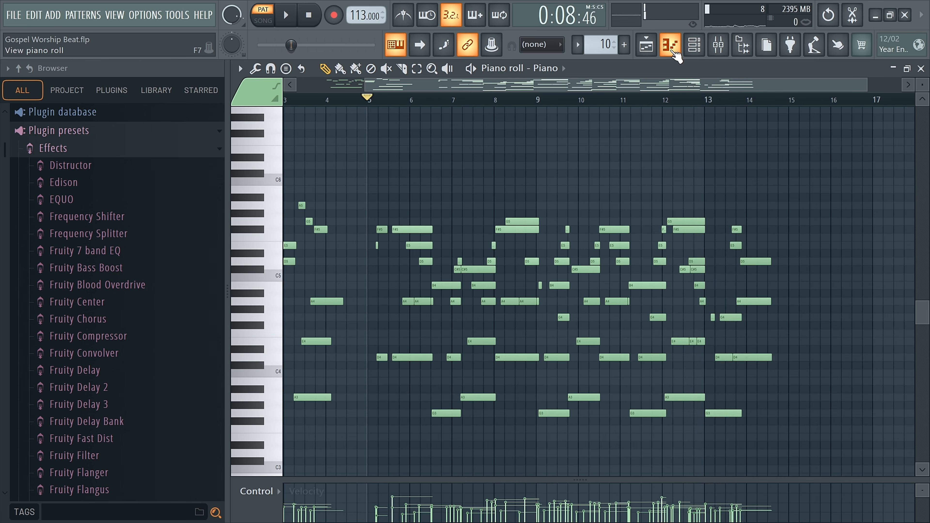
{"action": "left_click", "coordinate": [670, 44]}
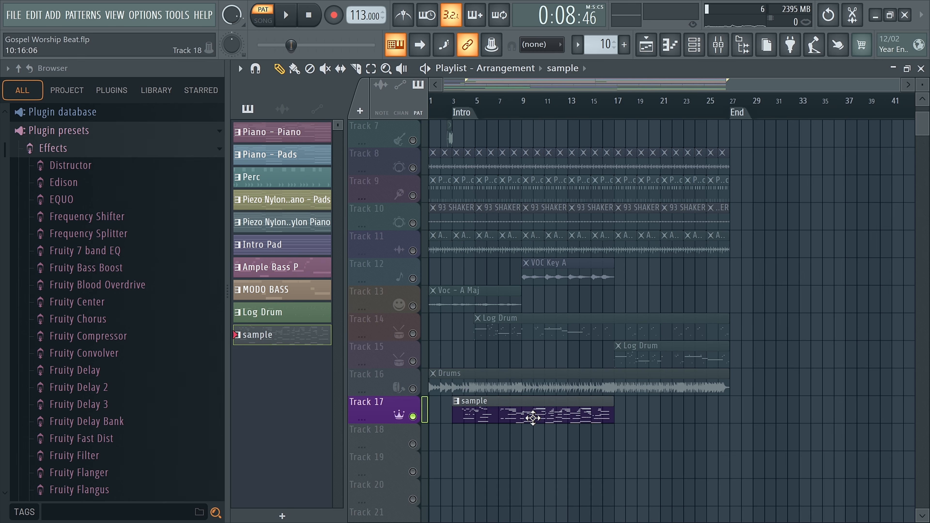
Step: Open the sample clip on Track 17 in the Piano roll and delete all of its recorded notes
{"action": "double_click", "coordinate": [500, 400]}
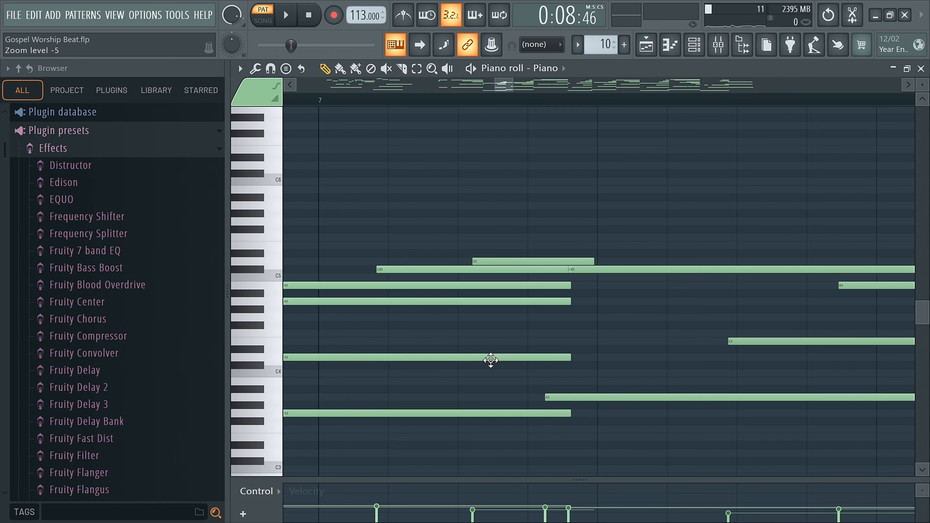
{"action": "left_click", "coordinate": [672, 49]}
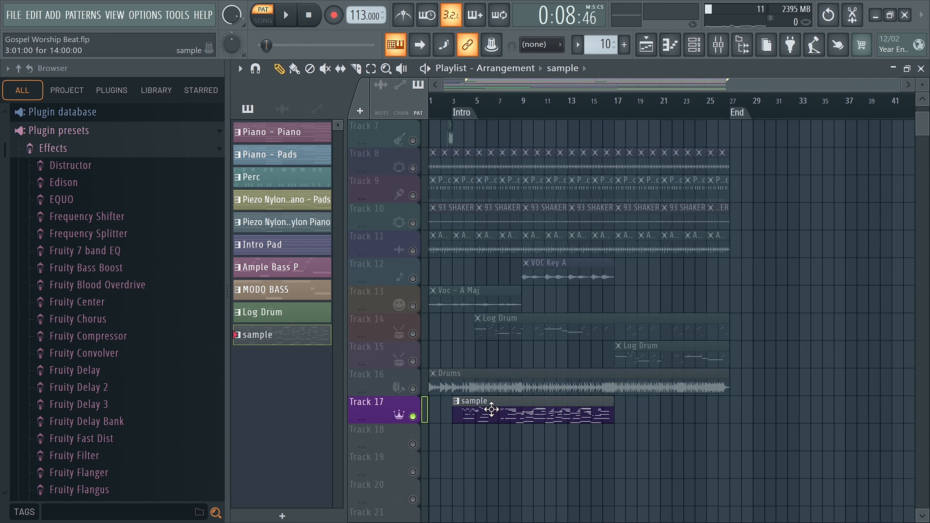
{"action": "double_click", "coordinate": [491, 409]}
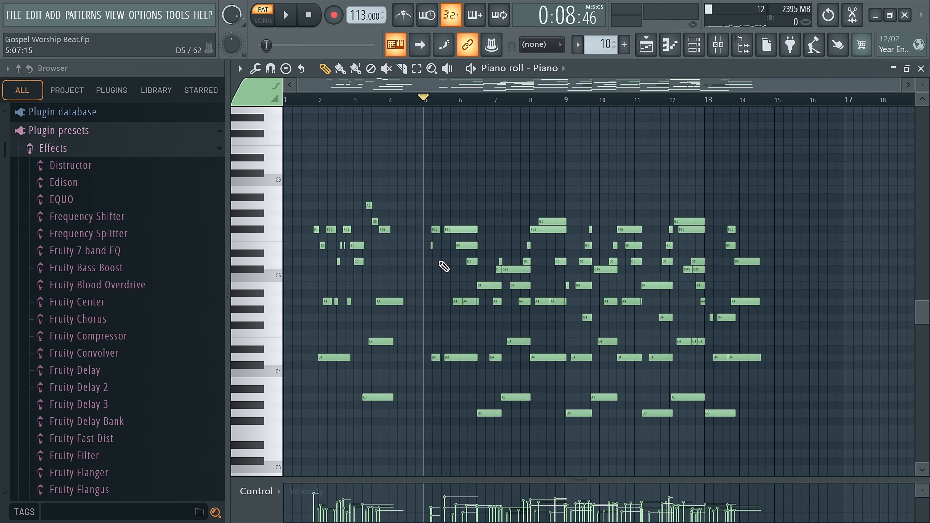
{"action": "key", "text": "ctrl+a"}
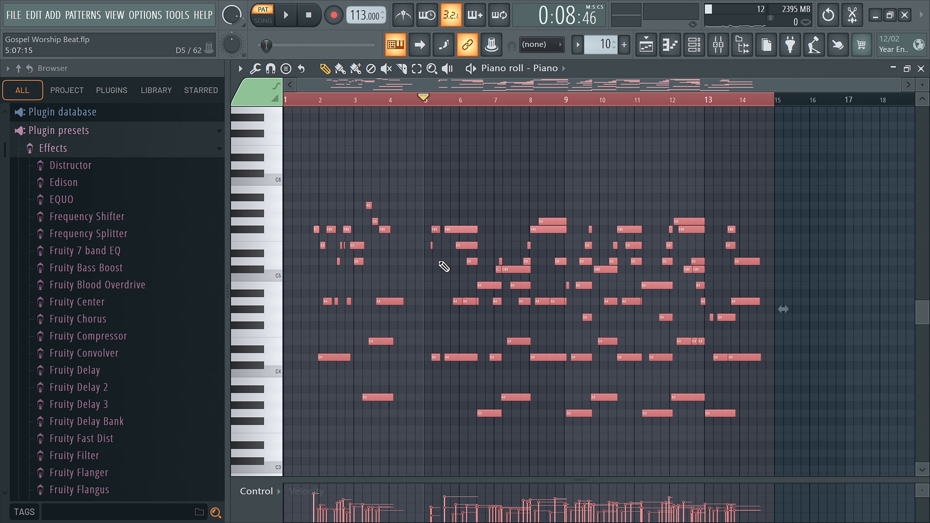
{"action": "key", "text": "Delete"}
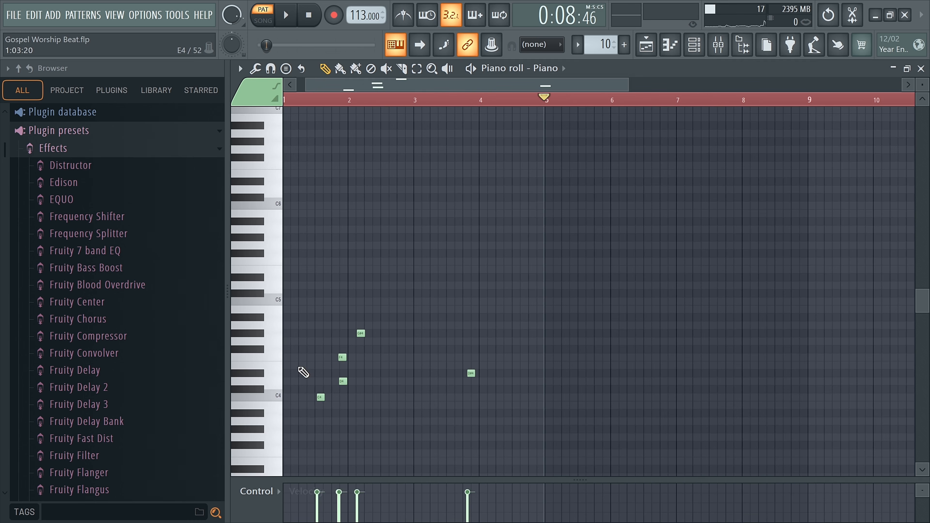
Step: Delete the four short notes in bars 1 and 2 of the sample pattern, then return to the playlist
{"action": "scroll", "coordinate": [298, 368], "scroll_direction": "up", "scroll_amount": 5}
{"action": "left_click", "coordinate": [403, 366]}
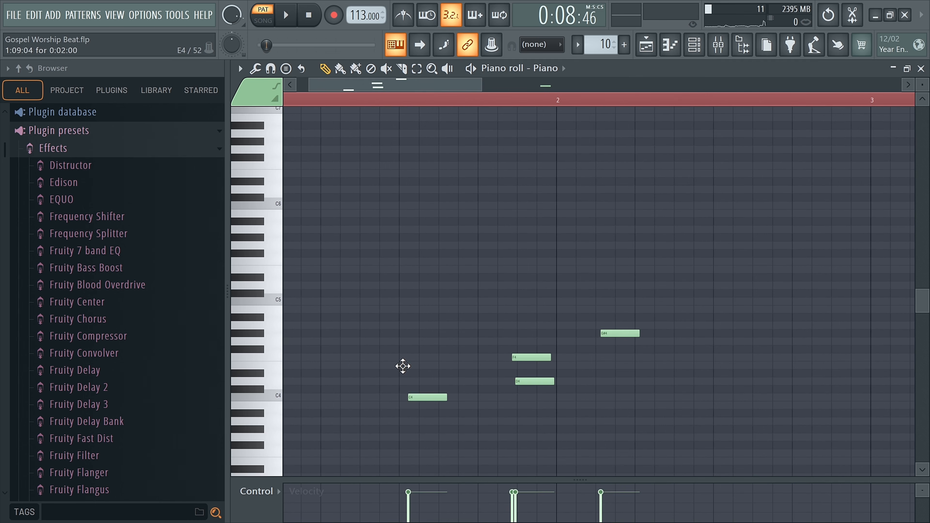
{"action": "right_click", "coordinate": [427, 398]}
{"action": "right_click", "coordinate": [534, 381]}
{"action": "right_click", "coordinate": [531, 358]}
{"action": "right_click", "coordinate": [608, 333]}
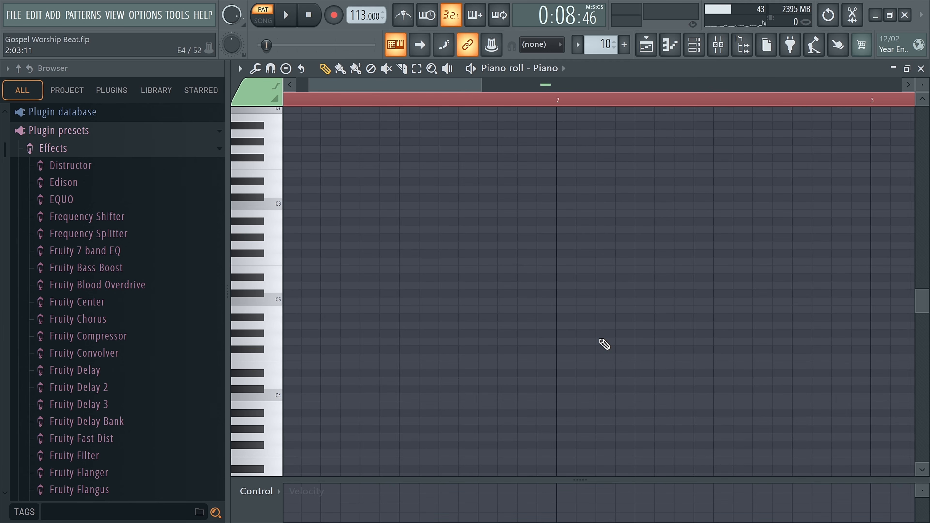
{"action": "key", "text": "F5"}
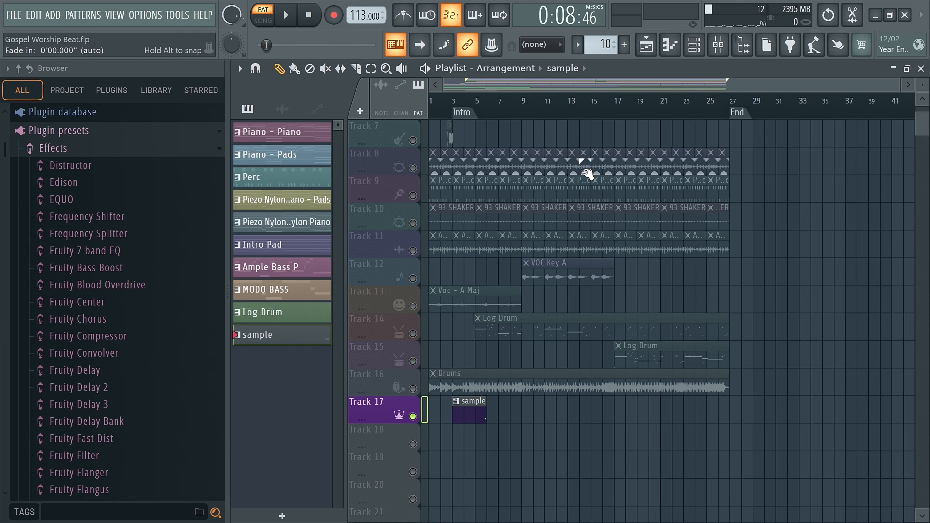